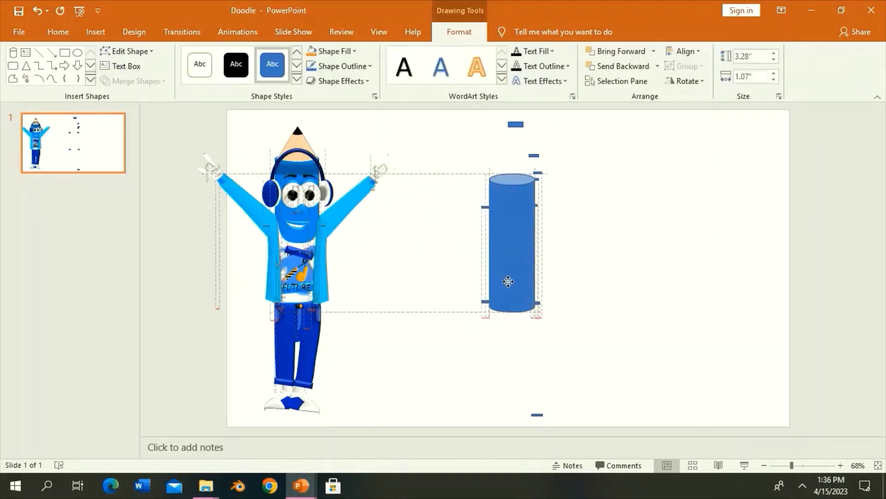
Step: Place a tall blue Can shape beside the mascot with a cap shape, trying and undoing a Union merge
drag(512, 175, 520, 216)
click(77, 53)
shift+click(514, 237)
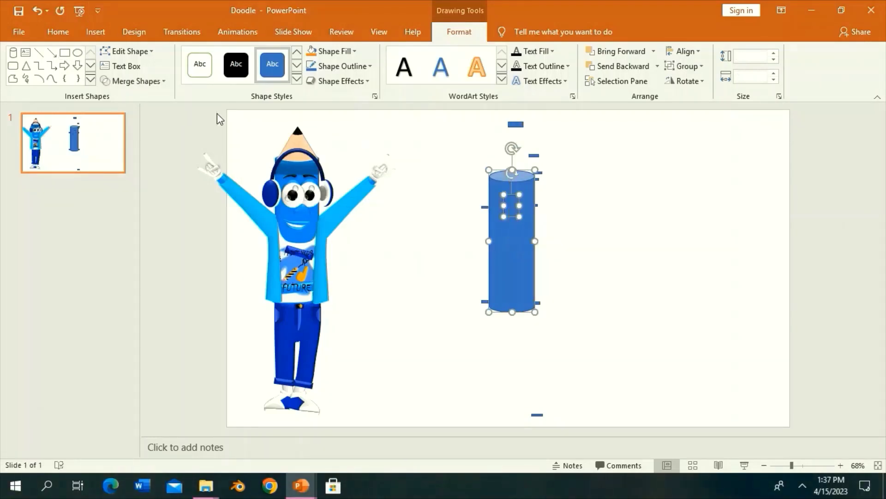
click(134, 80)
click(147, 99)
mouse_move(515, 236)
mouse_down()
mouse_move(514, 112)
mouse_move(514, 236)
mouse_move(502, 281)
mouse_move(516, 167)
mouse_up()
key(ctrl+z)
Step: Copy the top rectangle down to the cylinder's bottom end
click(595, 171)
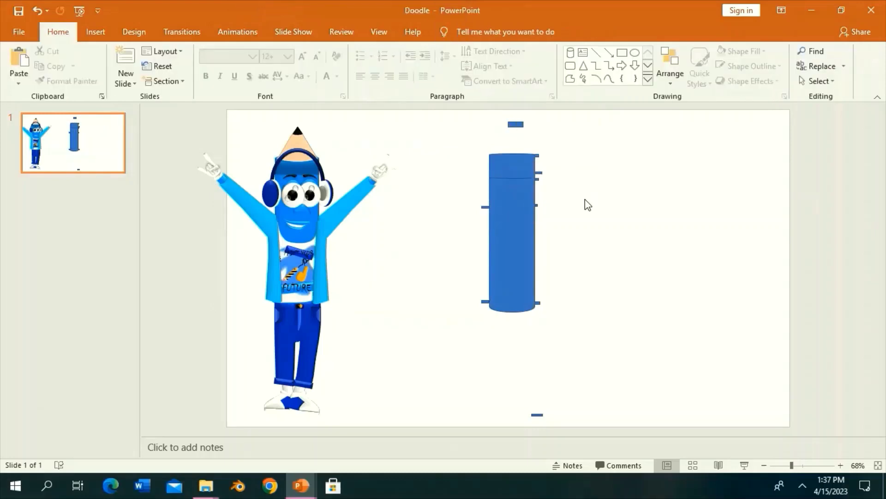
click(537, 173)
key(Escape)
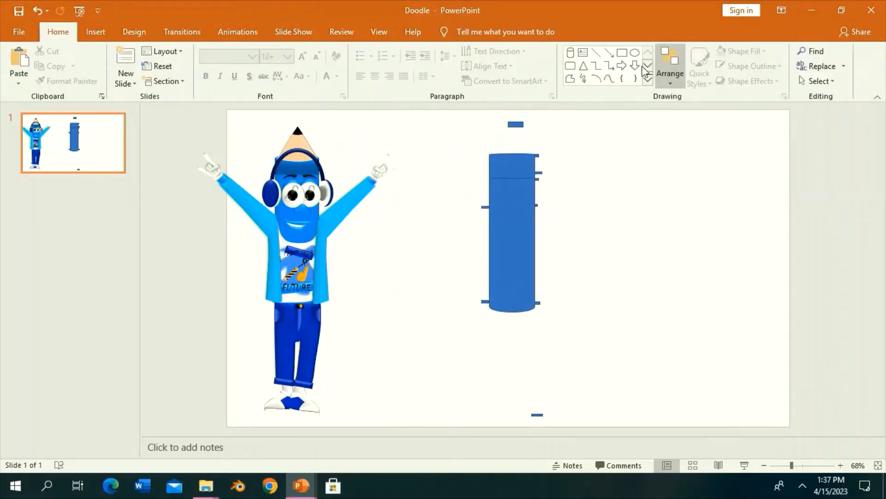
click(511, 171)
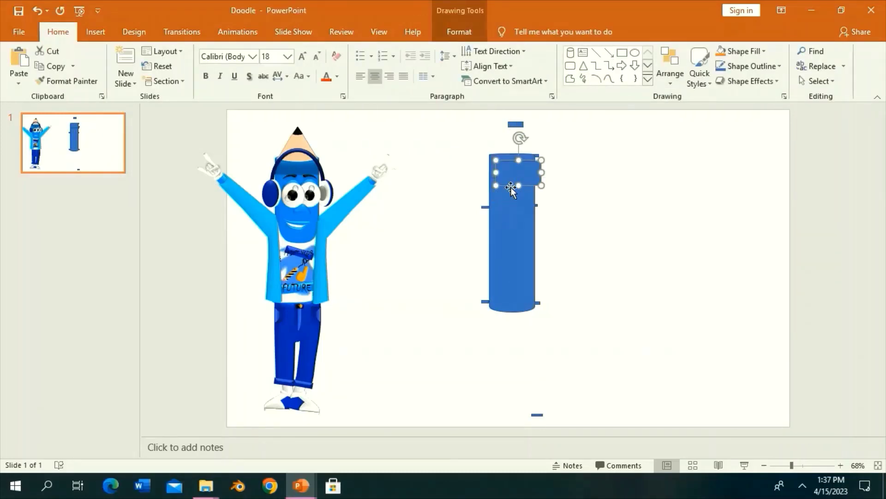
drag(504, 170, 504, 319)
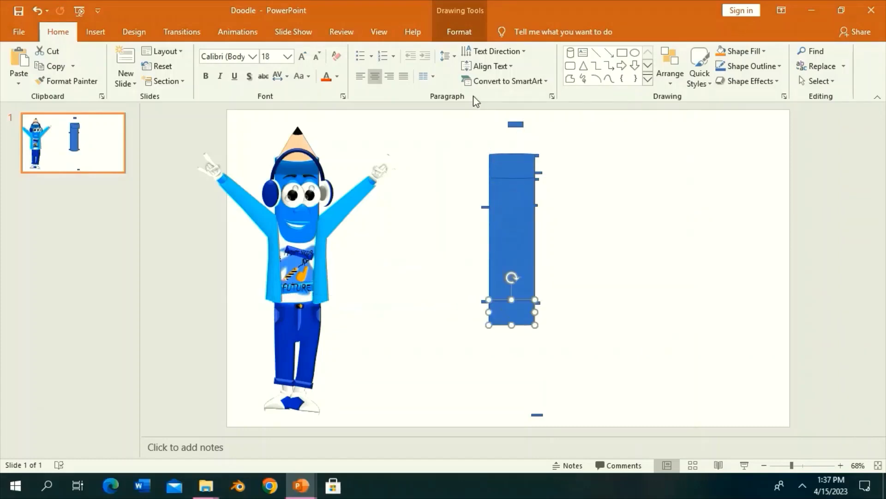
click(459, 31)
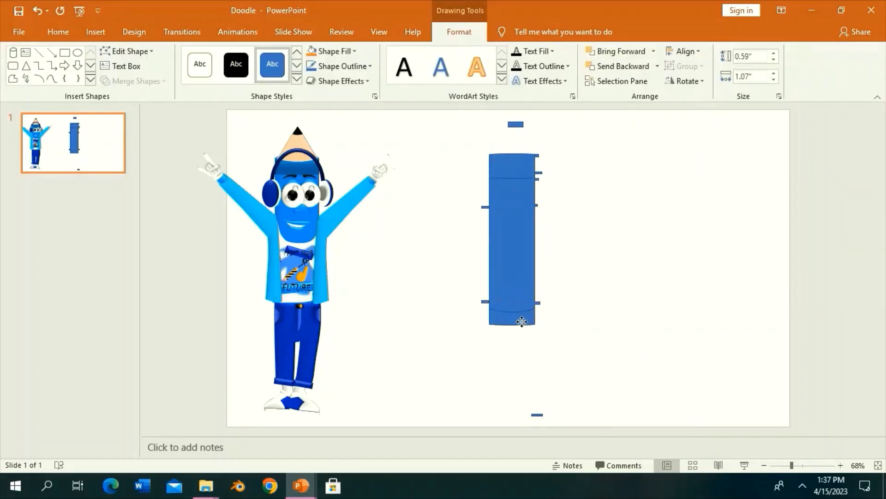
click(548, 327)
Step: Draw a rectangle below the cylinder, send it backward, and nudge it up under the base
click(571, 68)
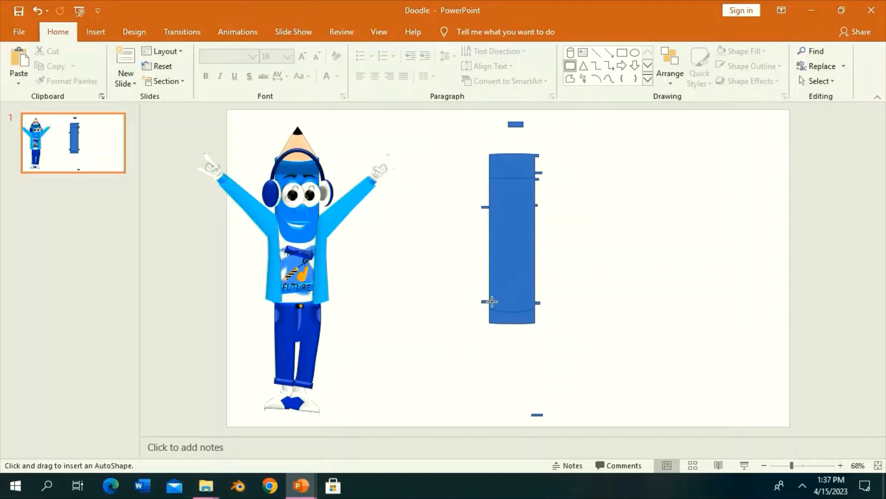
mouse_move(490, 324)
mouse_down()
mouse_move(534, 336)
mouse_move(520, 329)
mouse_up()
click(521, 328)
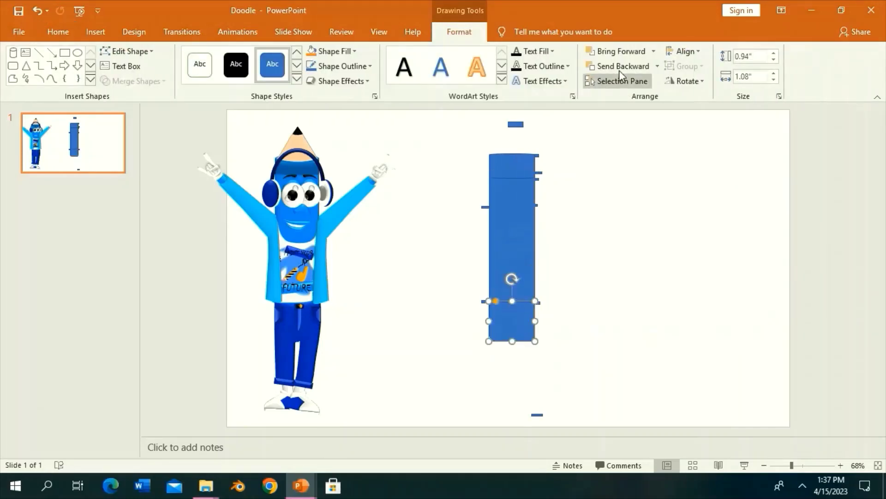
click(619, 70)
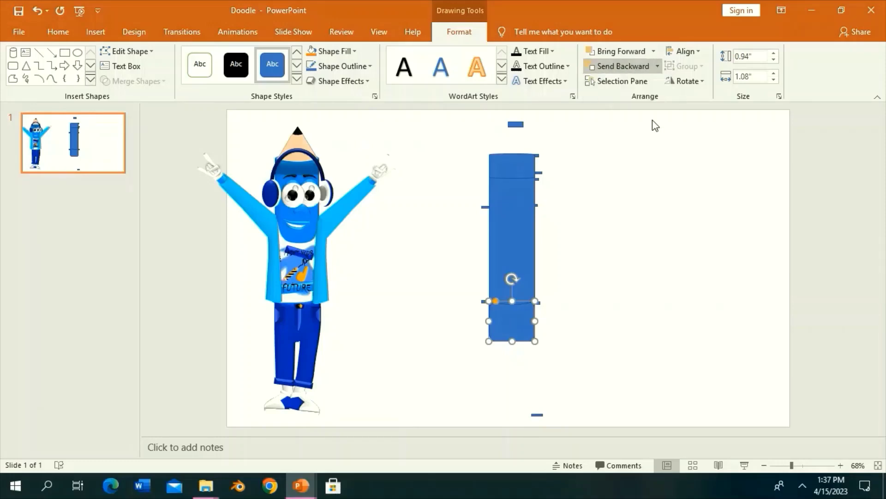
click(560, 330)
drag(520, 319, 520, 313)
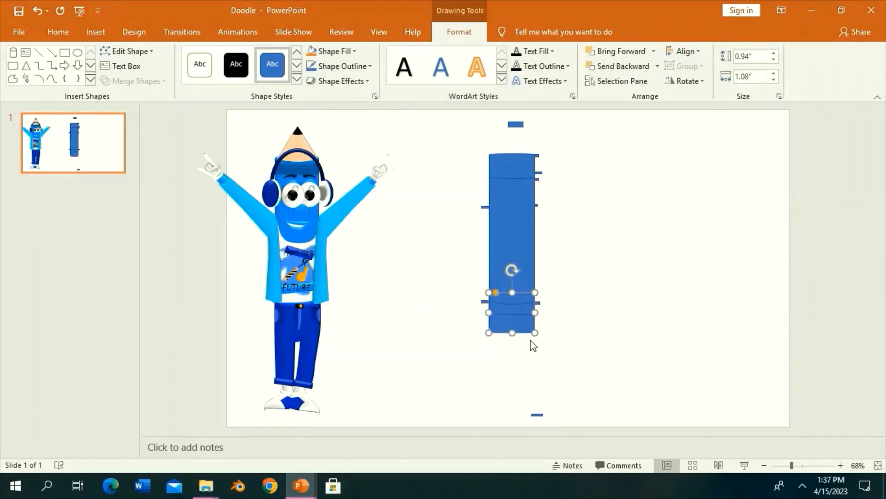
click(546, 218)
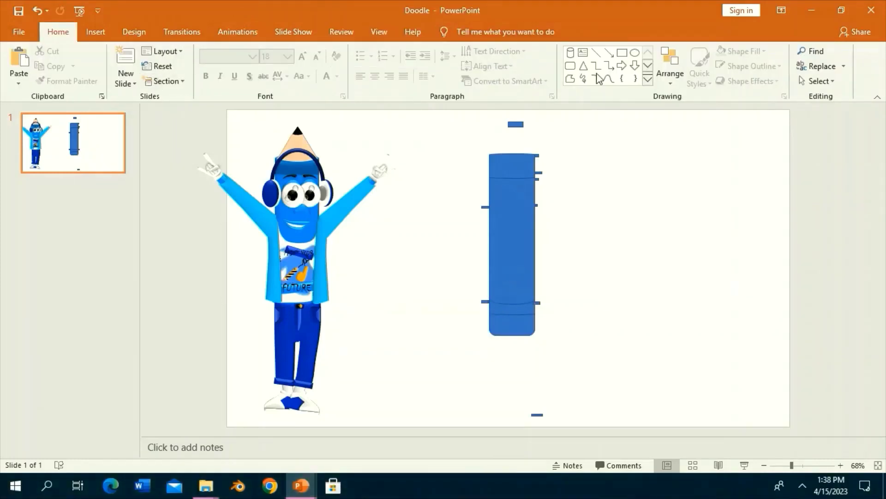
Step: Draw a flat oval rim across the top of the cylinder
click(635, 52)
drag(489, 151, 535, 160)
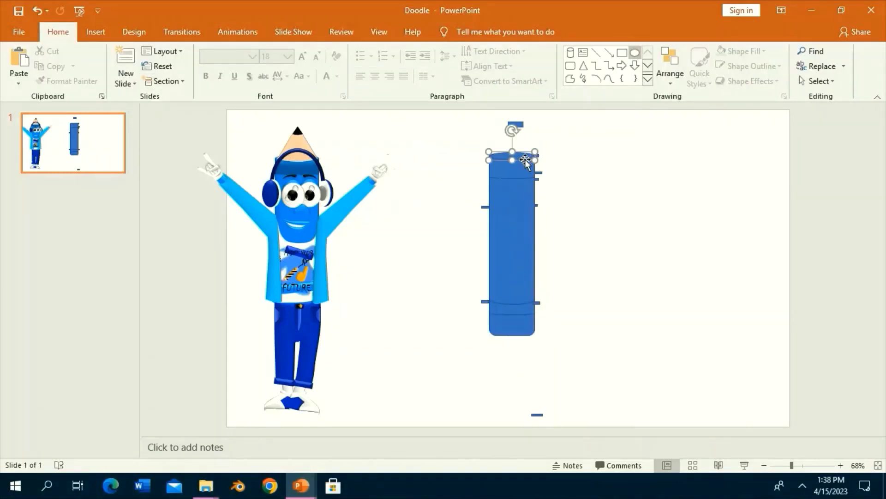
click(561, 179)
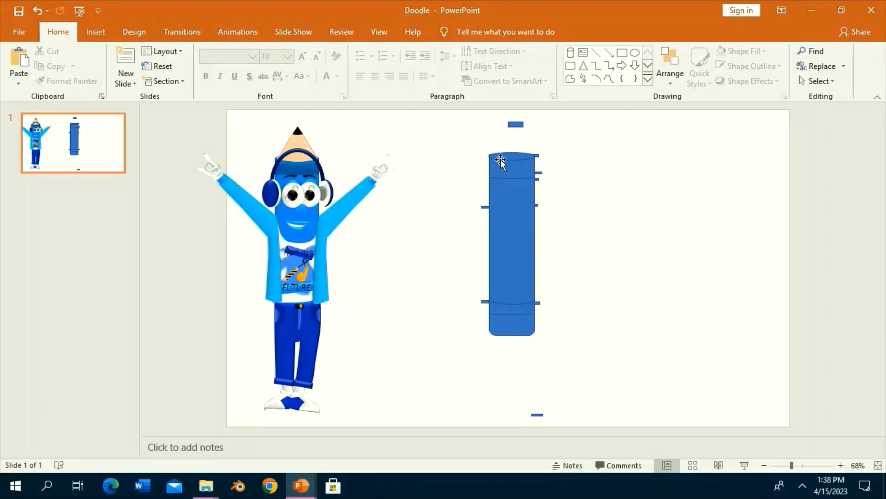
click(500, 160)
scroll(554, 267, up, 3)
scroll(554, 266, up, 2)
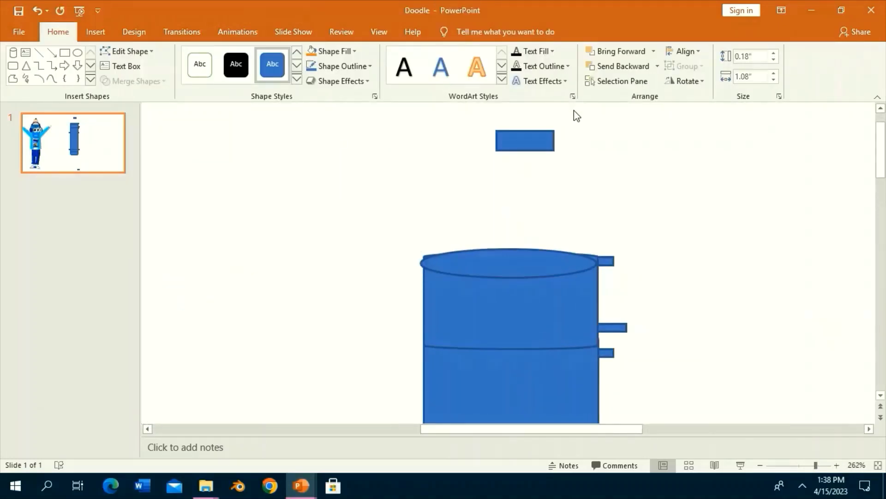
click(554, 267)
Step: Add an isosceles triangle above the rim, widened, heightened and centred over the tube
click(584, 65)
drag(476, 141, 574, 249)
drag(475, 198, 436, 198)
drag(586, 140, 582, 123)
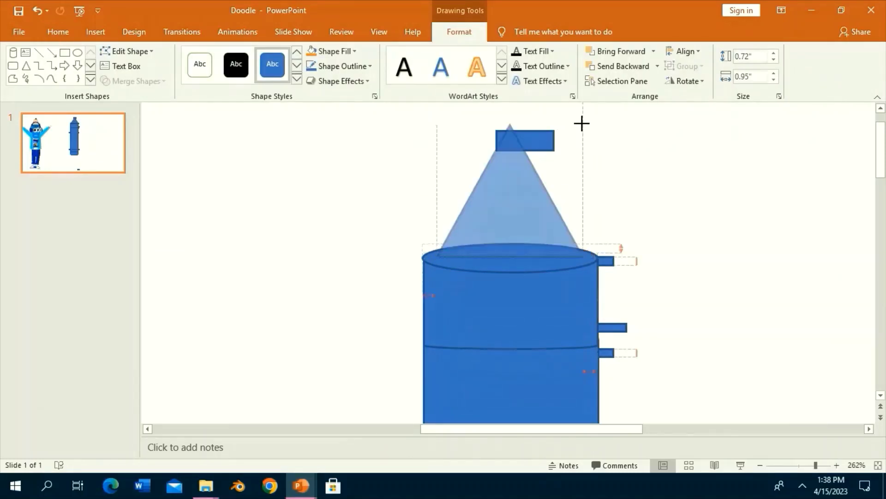
drag(558, 216, 553, 219)
Step: Use Edit Points to curve the triangle's base so it fits the oval rim
click(124, 51)
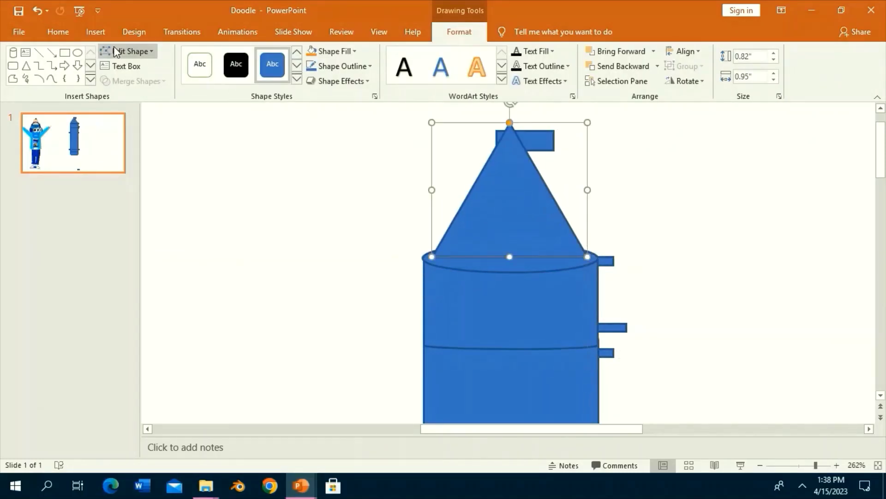
click(172, 83)
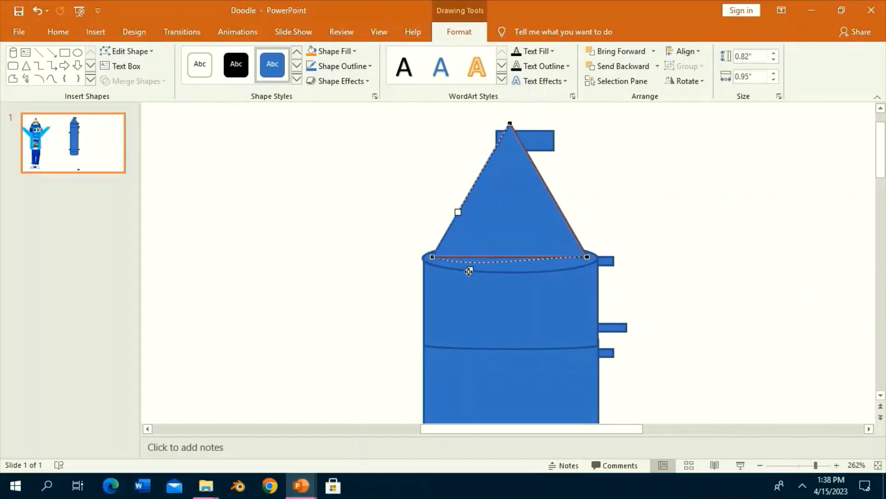
drag(469, 271, 467, 272)
drag(575, 263, 577, 264)
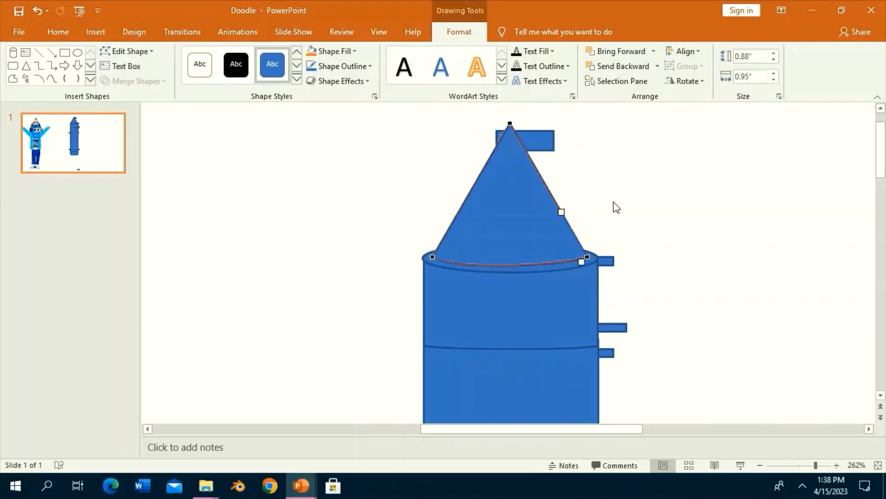
click(613, 204)
click(497, 189)
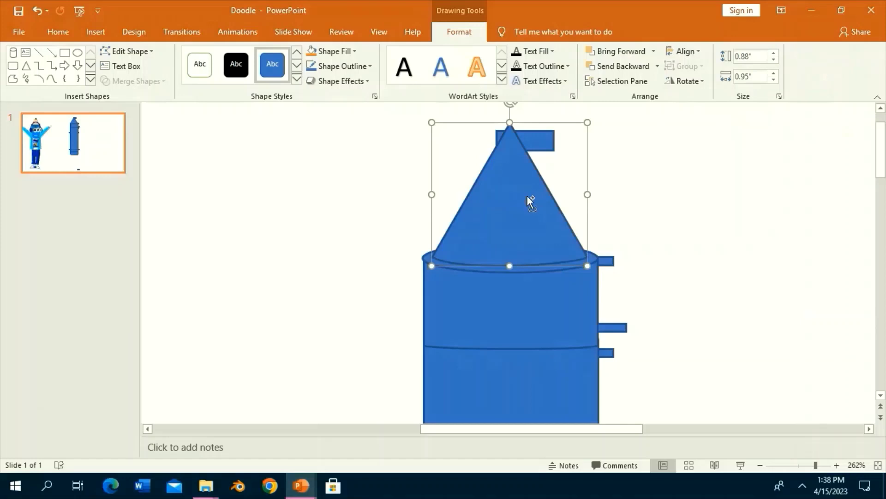
click(648, 226)
scroll(580, 104, up, 1)
Step: Draw a small 0.27 × 0.22-inch triangle and centre it on the cone's apex
click(584, 67)
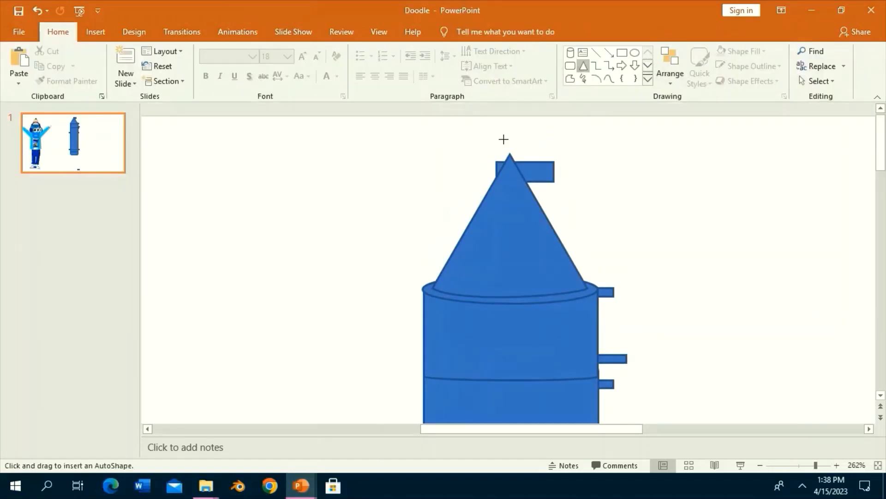
mouse_move(497, 138)
mouse_down()
mouse_move(527, 182)
mouse_move(499, 170)
mouse_up()
click(512, 171)
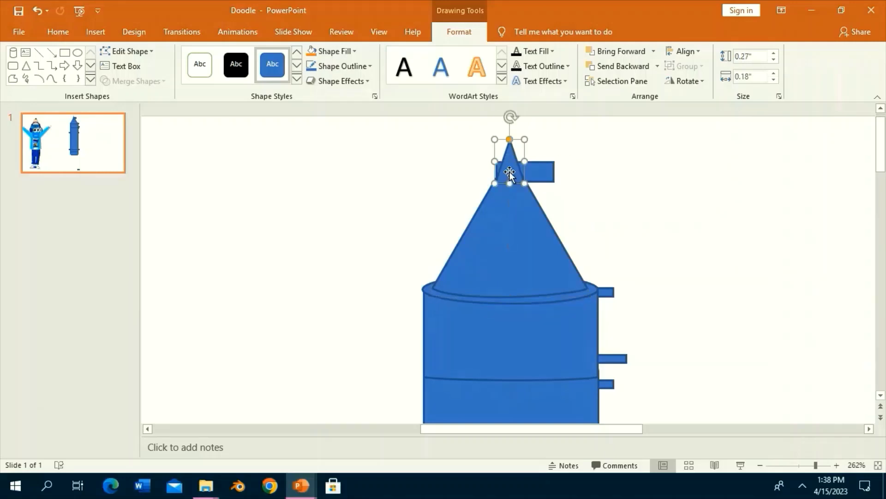
key(ctrl+z)
drag(526, 158, 513, 166)
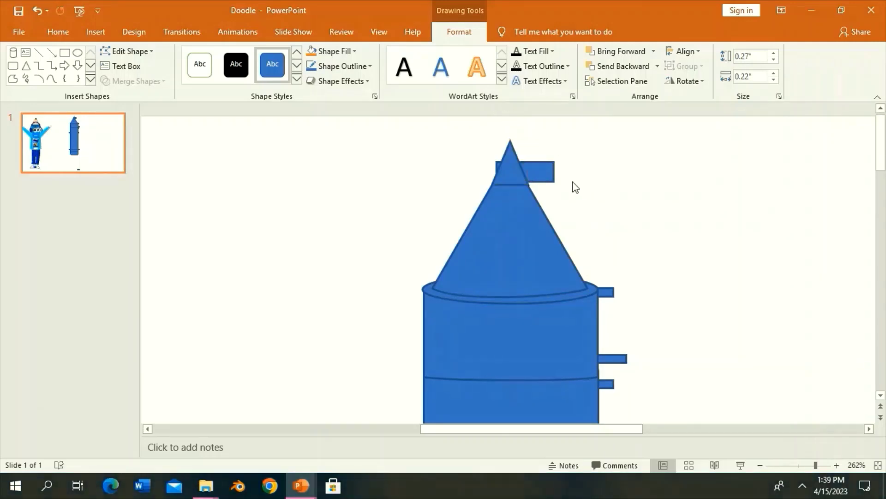
scroll(574, 188, down, 1)
click(607, 136)
click(510, 139)
click(611, 193)
Step: Zoom out to see the mascot and pencil, and nudge the pencil body slightly
scroll(611, 193, down, 2)
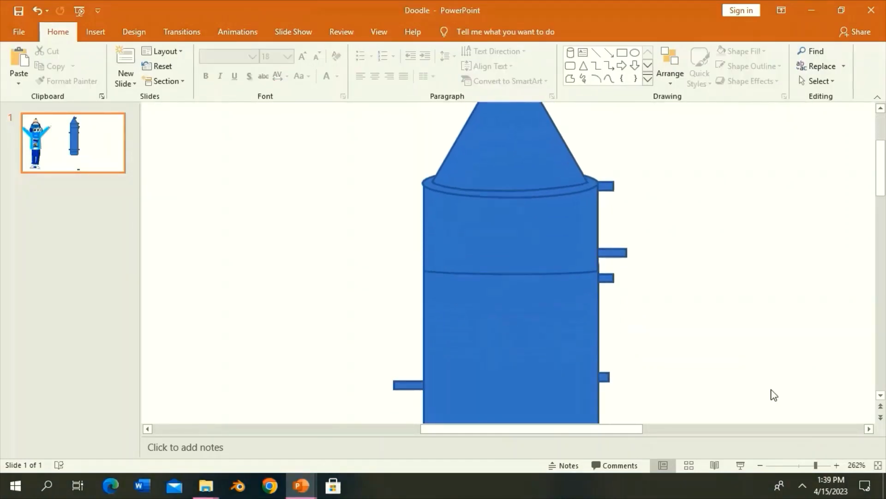
click(808, 464)
drag(807, 464, 799, 464)
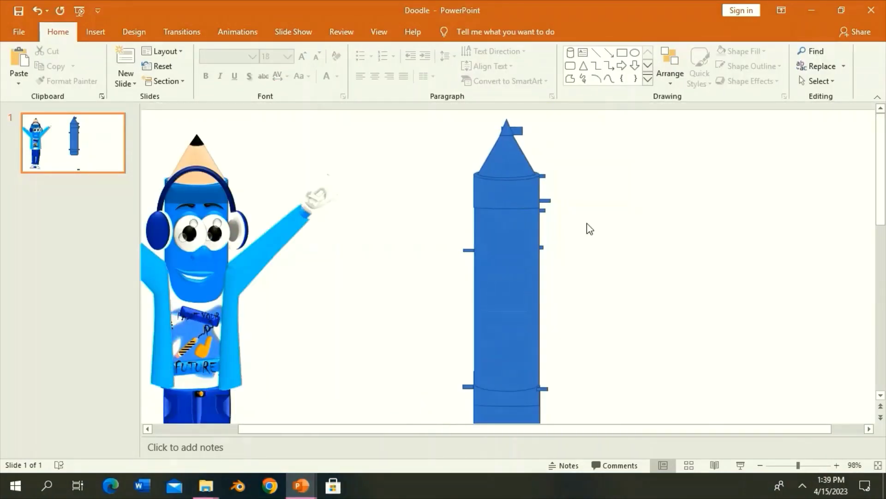
scroll(669, 254, down, 2)
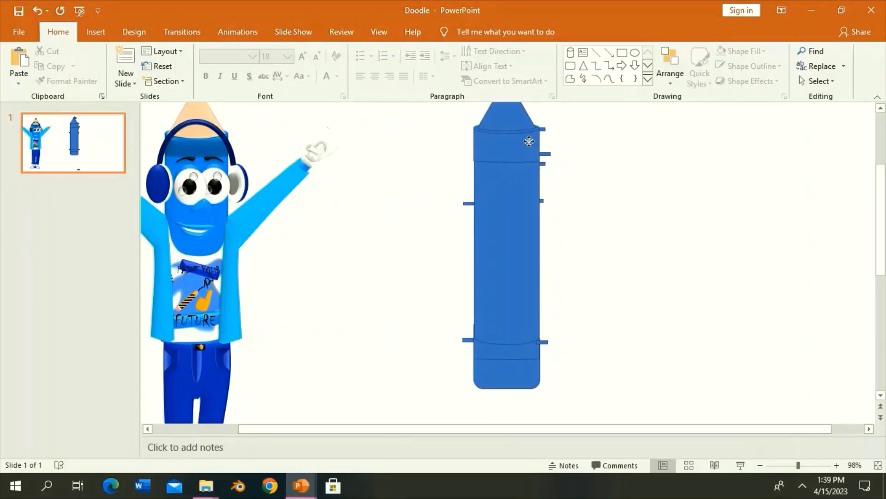
drag(529, 141, 514, 162)
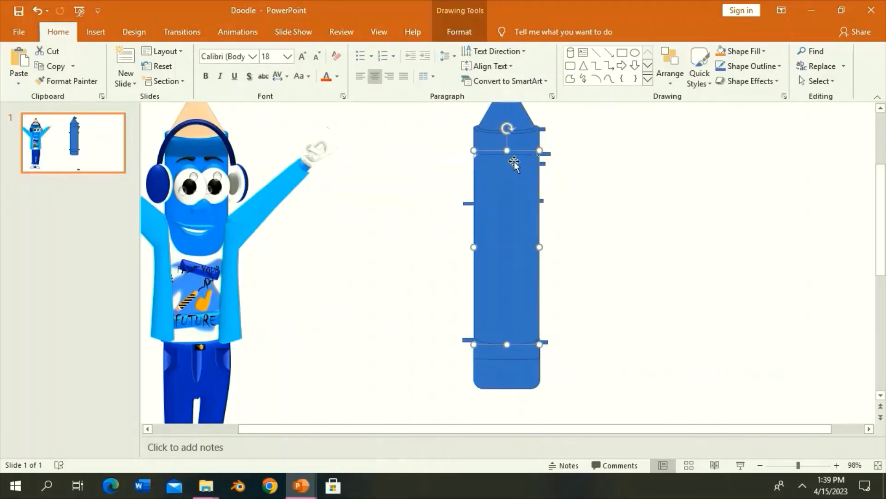
click(580, 167)
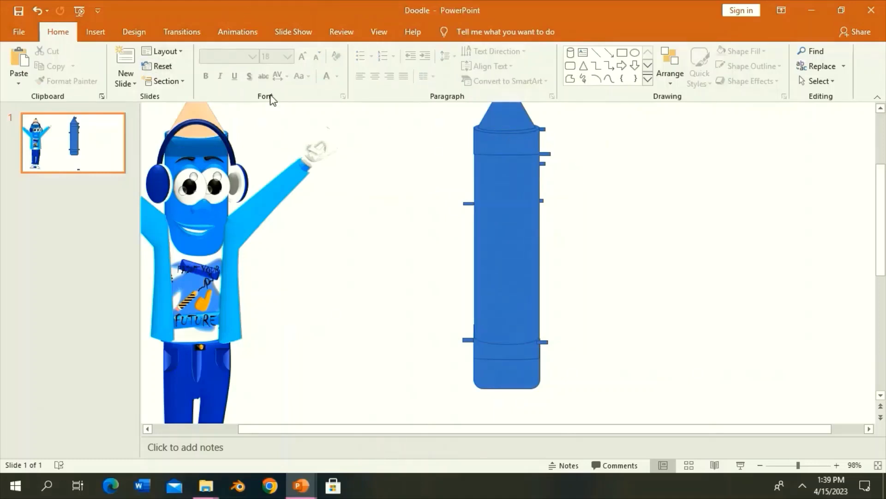
Step: Draw an arm rectangle and move both 0.28 × 1.19-inch arm rectangles against the body
click(621, 52)
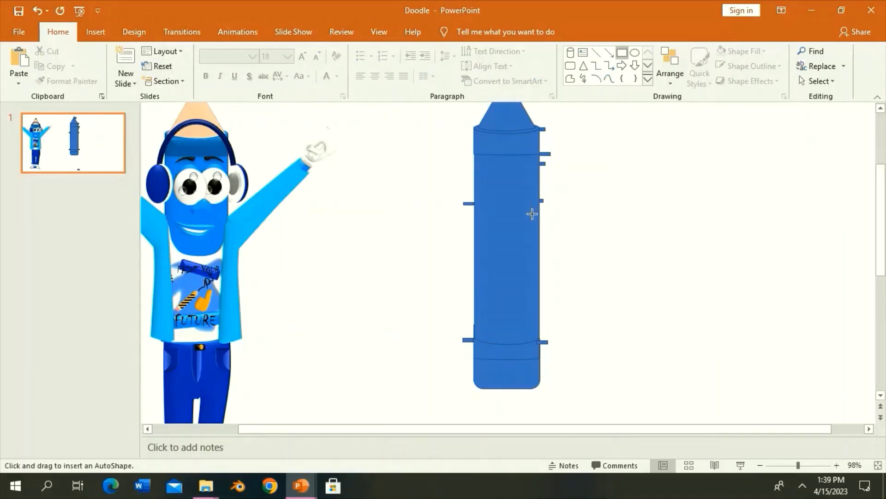
mouse_move(533, 219)
mouse_down()
mouse_move(605, 236)
mouse_move(653, 227)
mouse_up()
scroll(829, 451, up, 5)
click(323, 258)
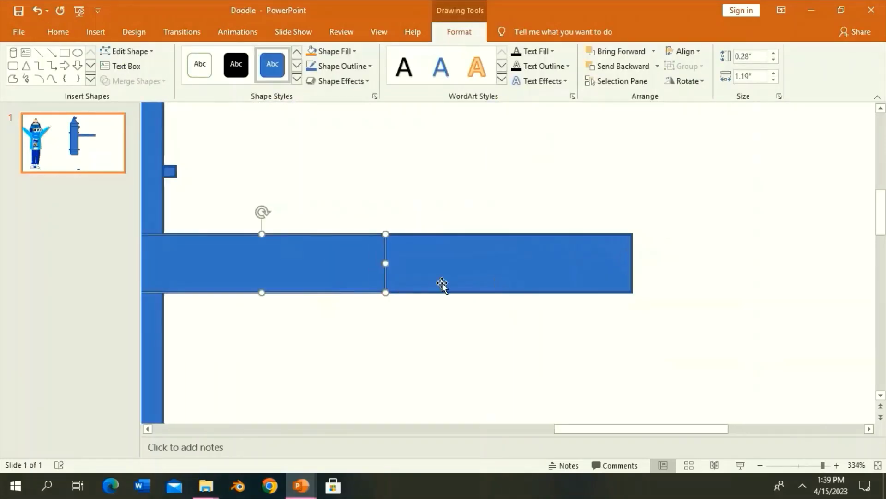
shift+click(443, 285)
drag(504, 292, 509, 275)
click(594, 297)
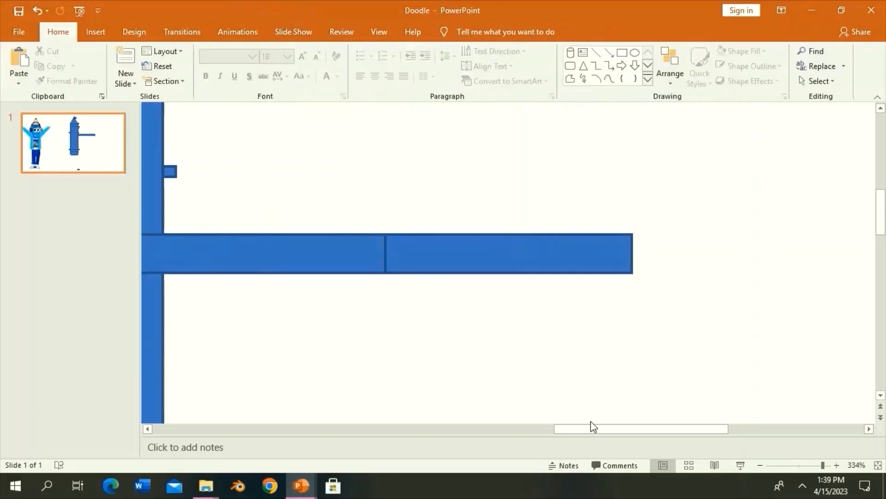
drag(590, 428, 610, 429)
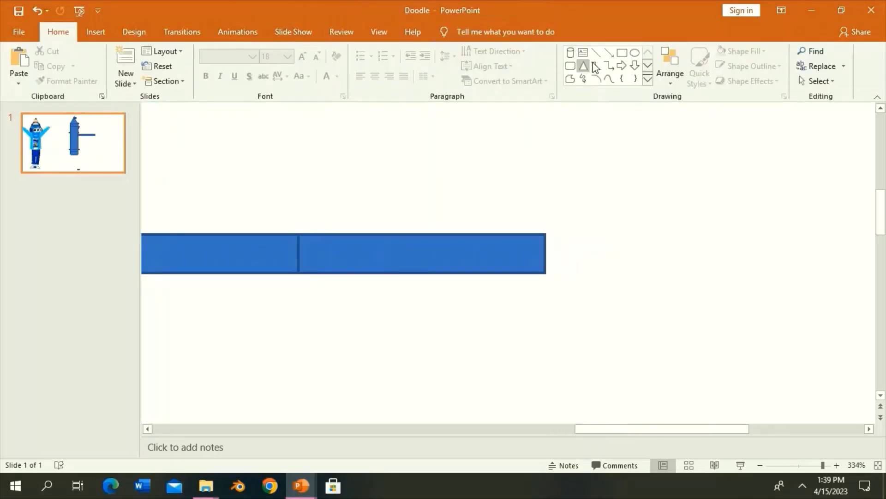
Step: Trace a closed freeform hand outline with fingers using the Curve shape
click(609, 78)
click(623, 257)
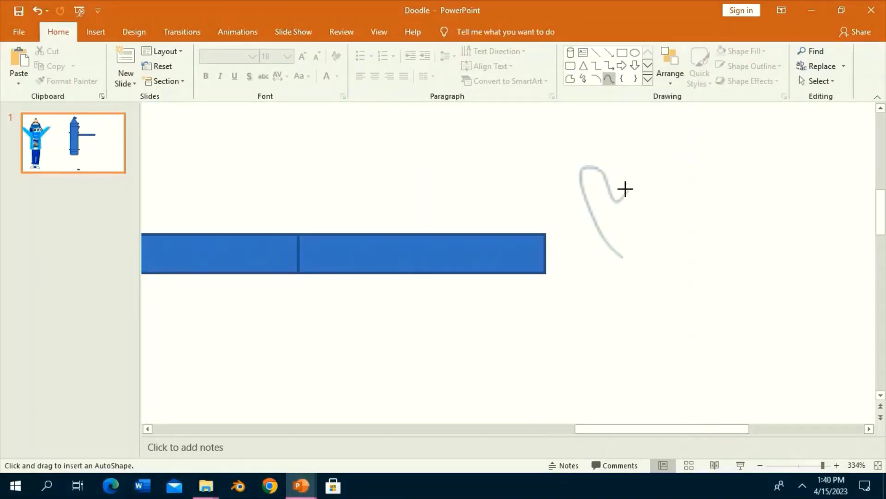
click(618, 202)
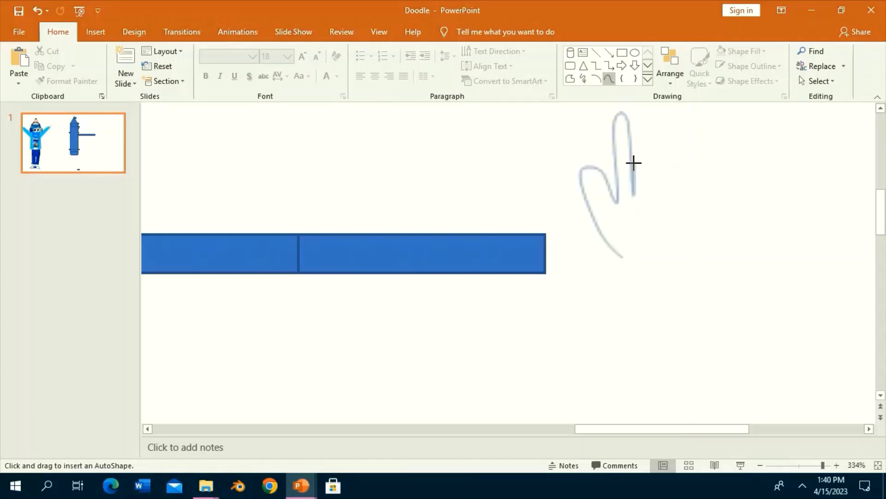
click(643, 104)
click(652, 193)
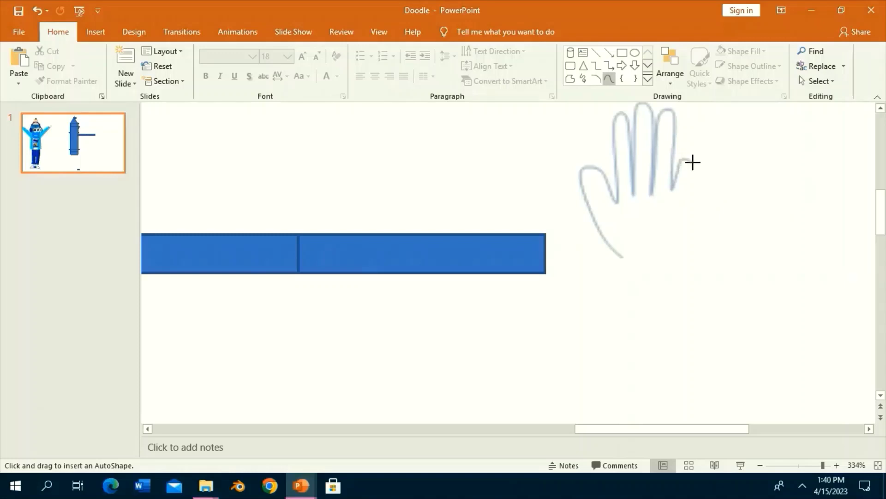
click(638, 260)
Step: Fit the hand onto the arm's end at 0.7 × 0.5 inches, after undoing a trial rotation and flip
drag(633, 103, 720, 257)
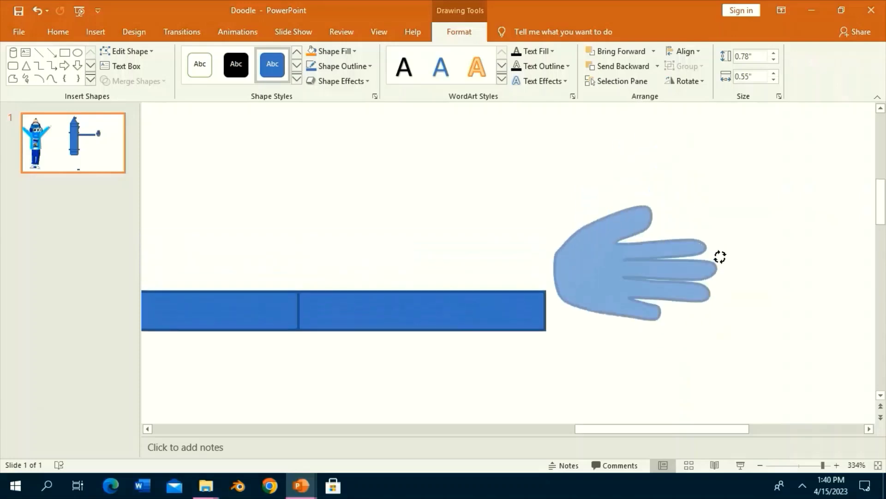
click(688, 80)
click(713, 143)
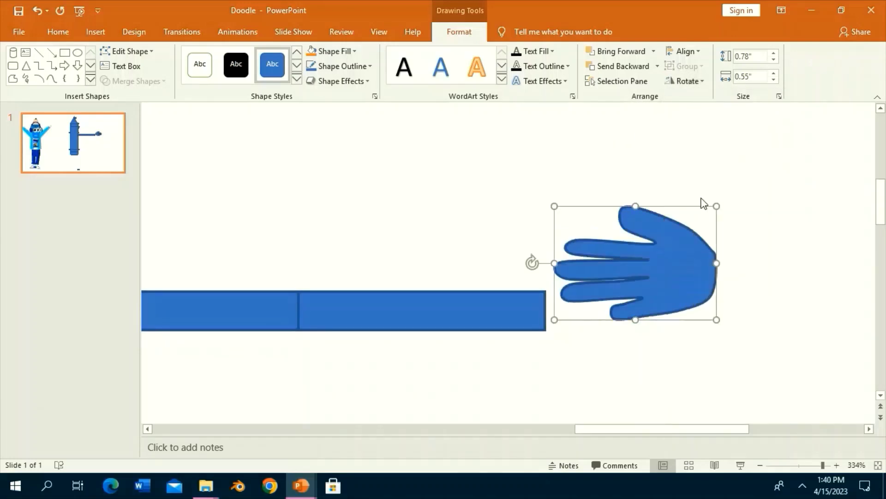
drag(529, 264, 547, 221)
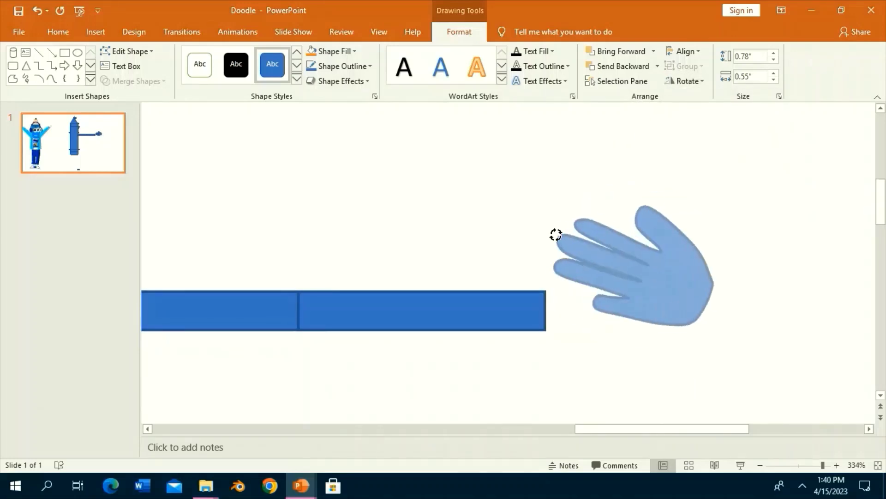
click(30, 5)
click(30, 5)
drag(625, 263, 613, 305)
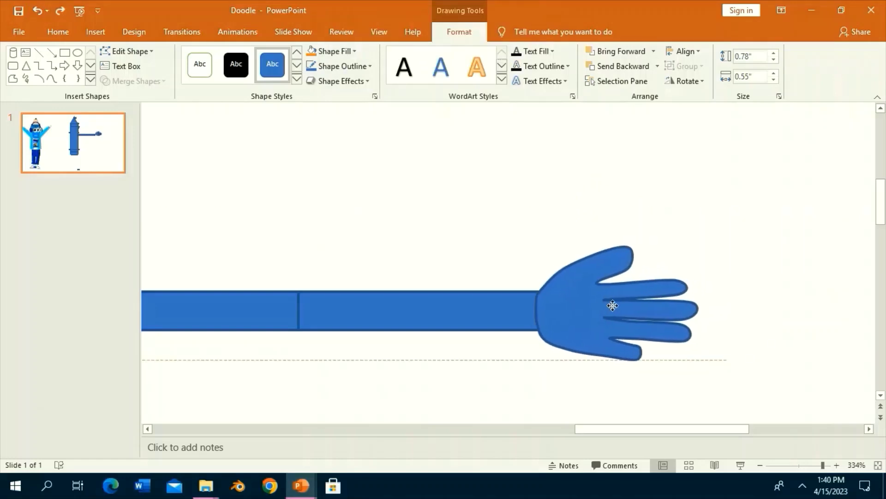
drag(702, 359, 686, 353)
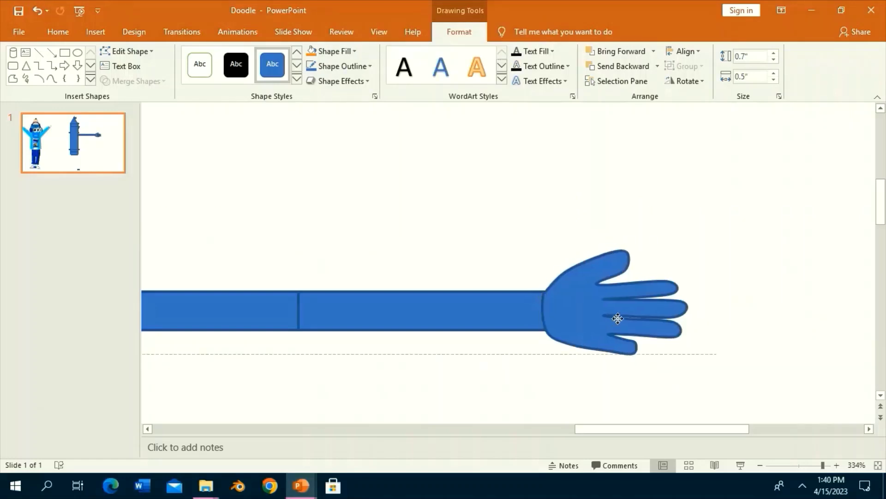
drag(823, 465, 797, 465)
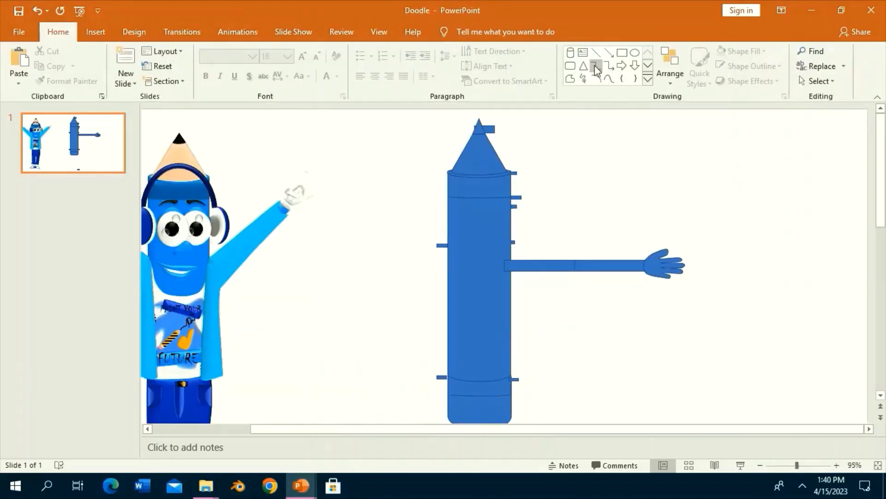
Step: Add a small wrist rectangle between the hand and the arm
click(578, 73)
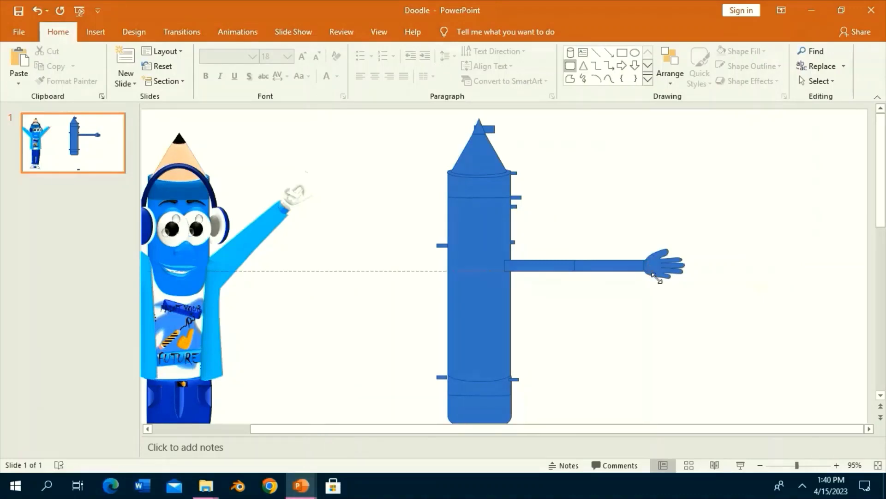
drag(645, 265, 653, 271)
scroll(648, 268, up, 10)
drag(490, 263, 496, 291)
click(545, 266)
click(618, 51)
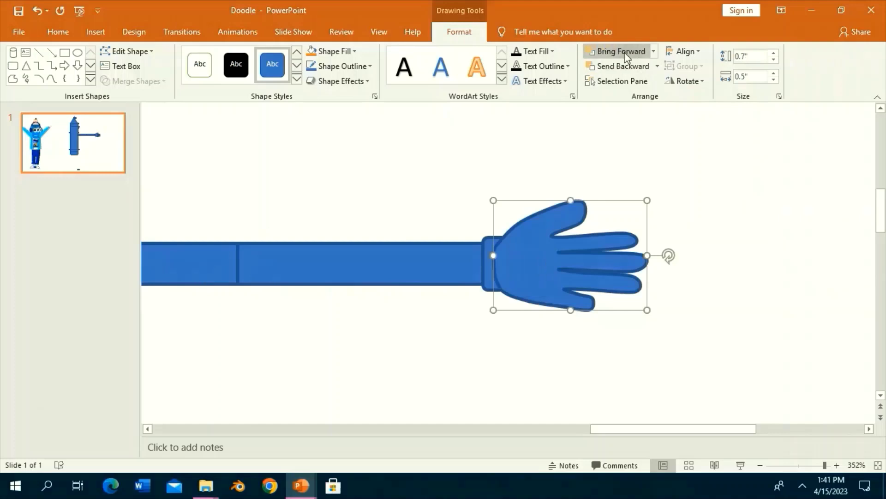
click(617, 316)
drag(824, 465, 801, 465)
scroll(490, 167, up, 3)
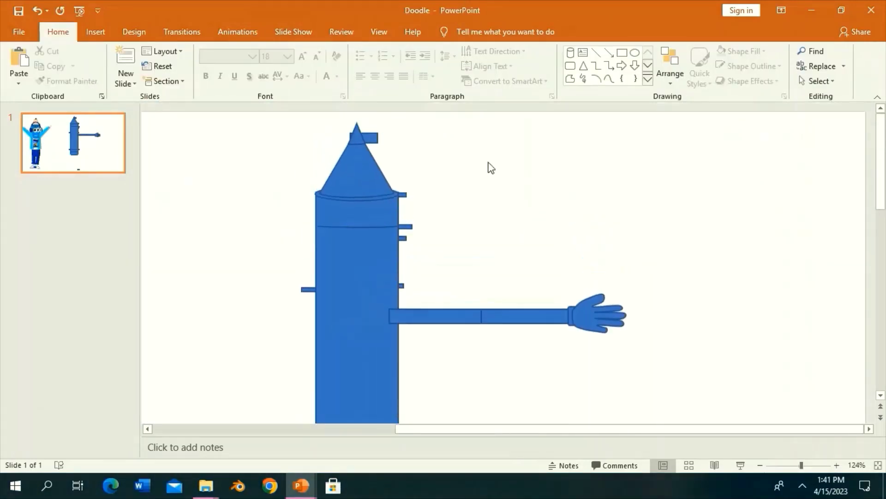
Step: Group the arm pieces with the hand and snug the arm against the body
drag(717, 378, 340, 253)
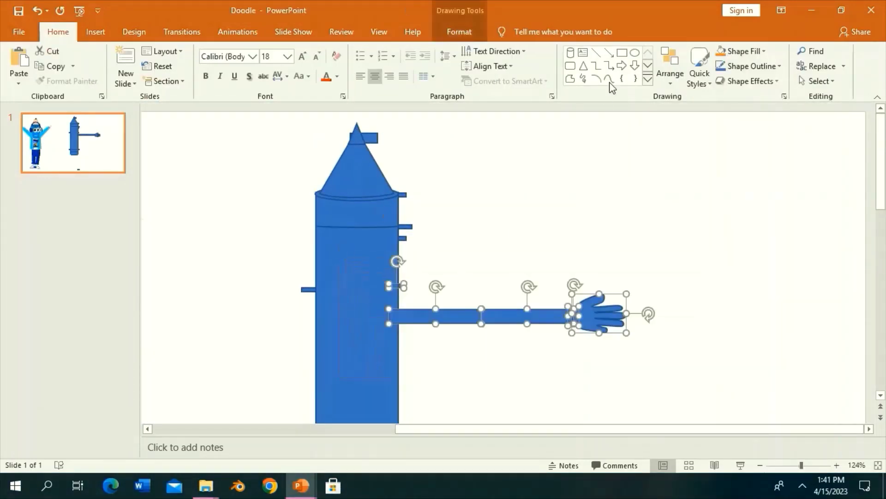
click(459, 31)
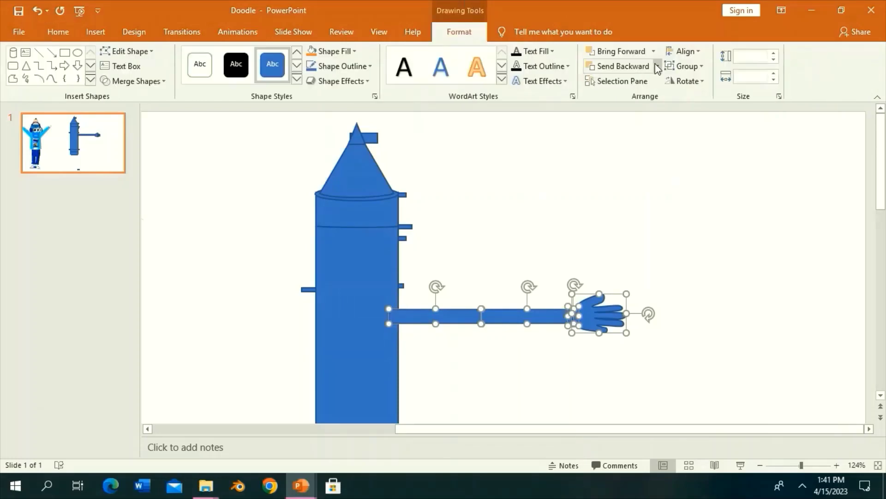
key(ctrl+g)
click(422, 323)
mouse_move(423, 323)
mouse_down()
mouse_move(439, 319)
mouse_move(410, 310)
mouse_up()
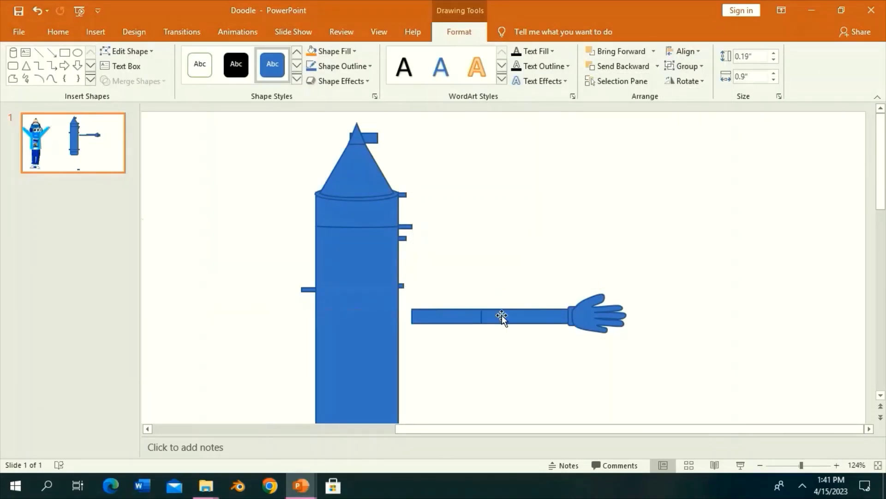
mouse_move(503, 316)
mouse_down()
mouse_move(483, 316)
mouse_move(493, 326)
mouse_up()
Step: Place a horizontally flipped copy of the arm and hand on the body's left side
click(686, 81)
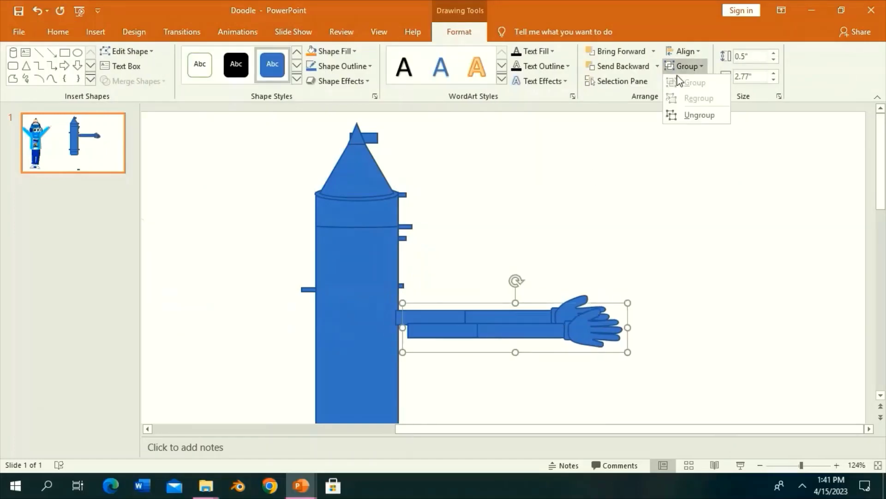
click(711, 144)
scroll(579, 241, down, 2)
drag(579, 241, 273, 227)
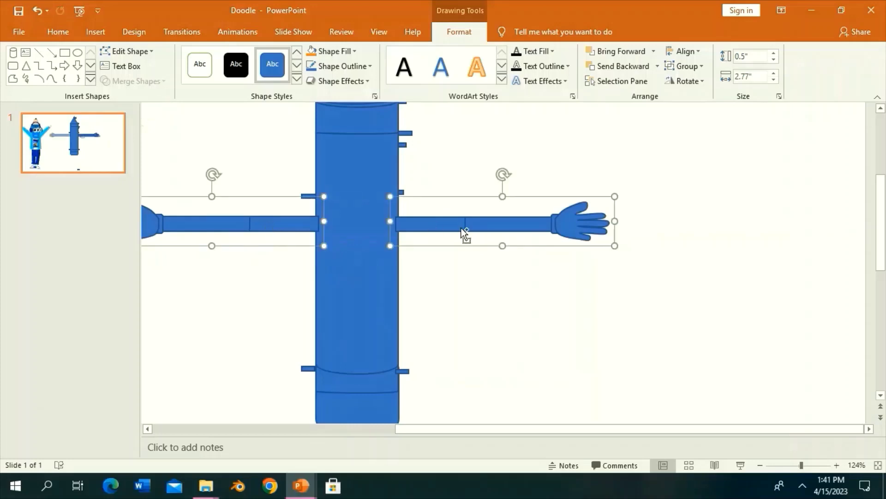
drag(461, 228, 448, 226)
click(611, 356)
Step: Lengthen the right arm slightly to balance the two arms
drag(802, 464, 785, 465)
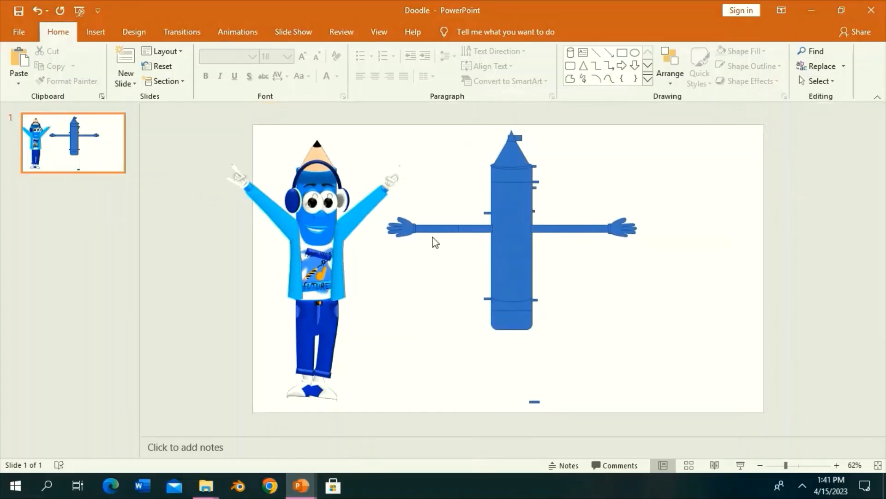
click(423, 229)
drag(629, 229, 625, 218)
click(451, 227)
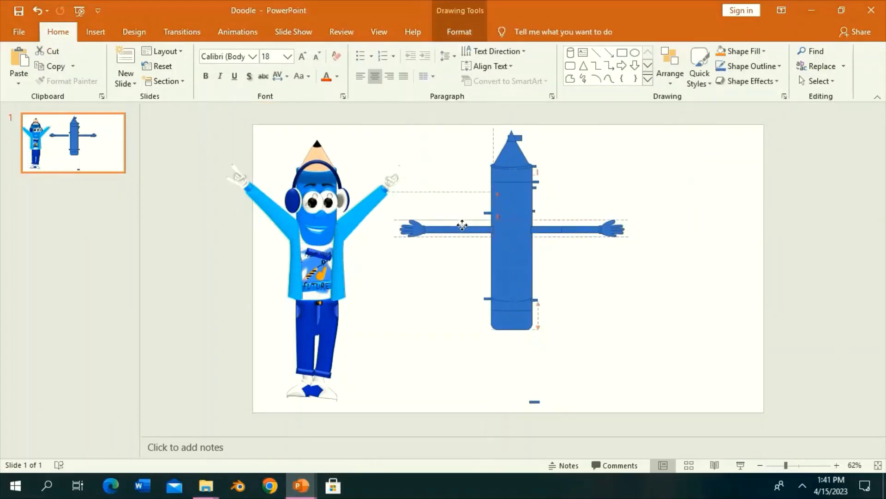
click(557, 275)
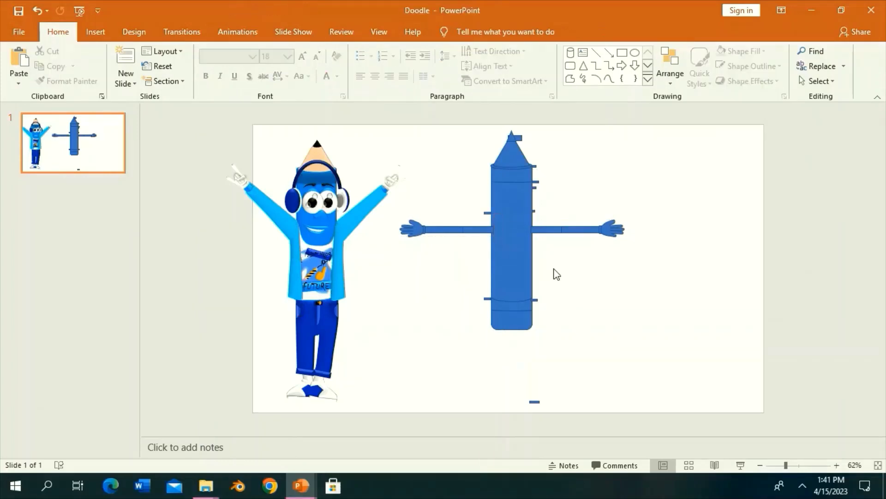
Step: Draw thin 1.21 × 0.24-inch rectangle legs below the pencil body
click(622, 54)
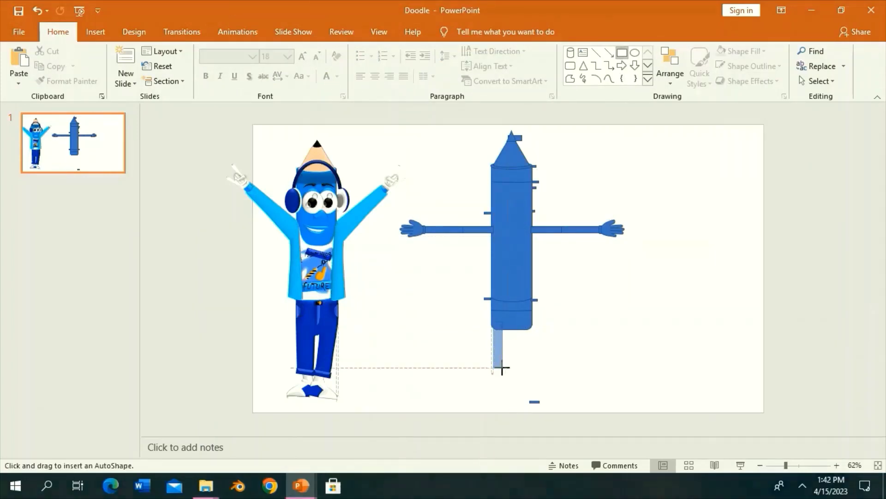
mouse_move(503, 357)
mouse_down()
mouse_move(503, 367)
mouse_move(500, 354)
mouse_move(521, 350)
mouse_move(511, 392)
mouse_up()
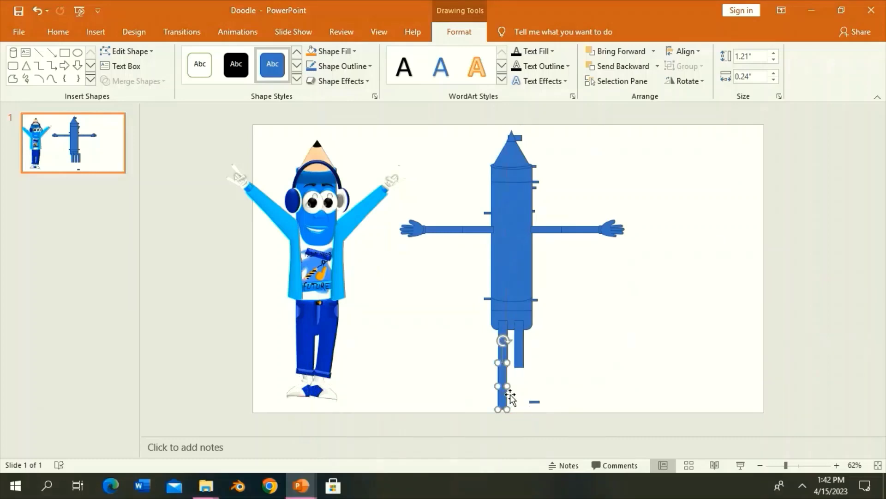
mouse_move(510, 392)
mouse_down()
mouse_move(516, 399)
mouse_move(518, 372)
mouse_up()
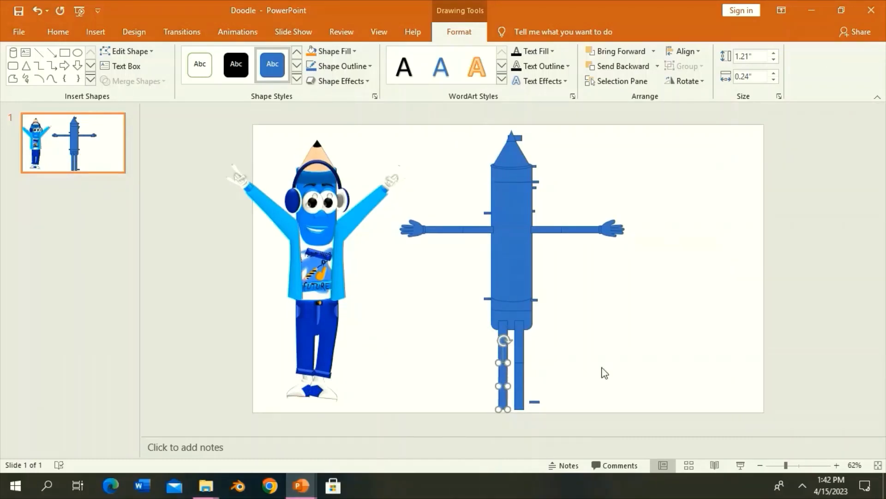
click(604, 370)
click(508, 387)
click(525, 373)
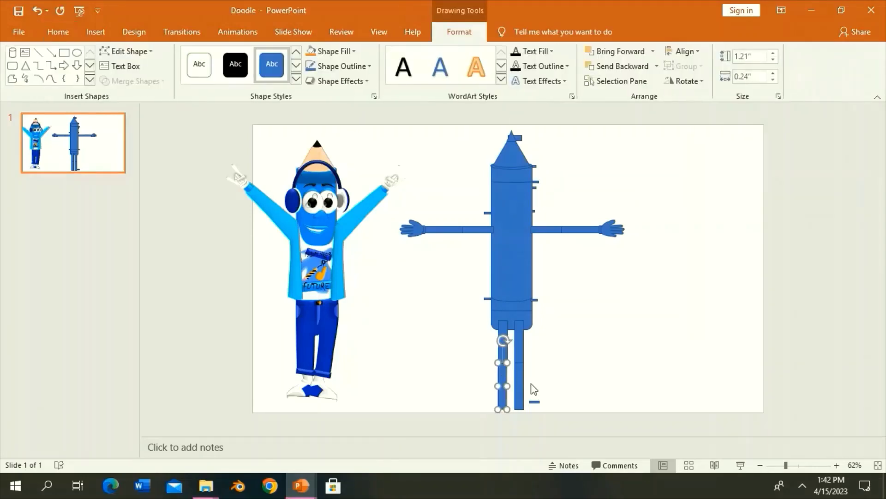
Step: Delete the stray leftover pieces near the right leg, on the body and at the pencil tip
click(520, 286)
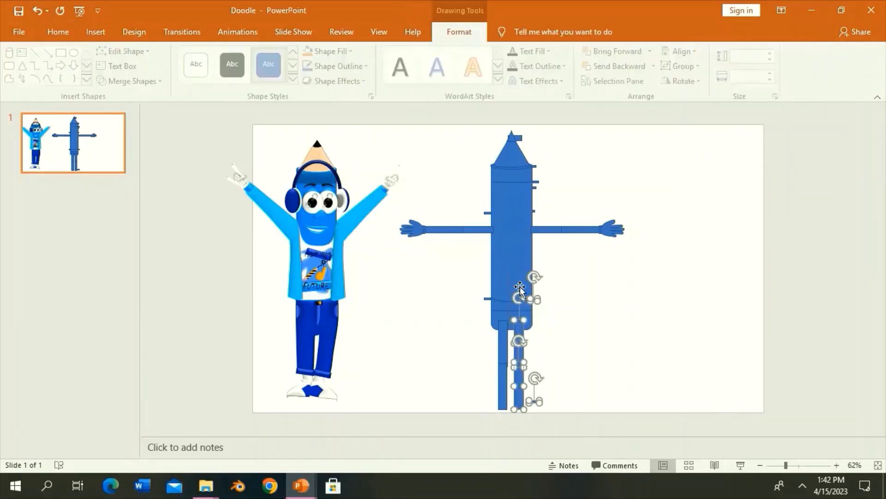
click(548, 372)
drag(524, 256, 525, 256)
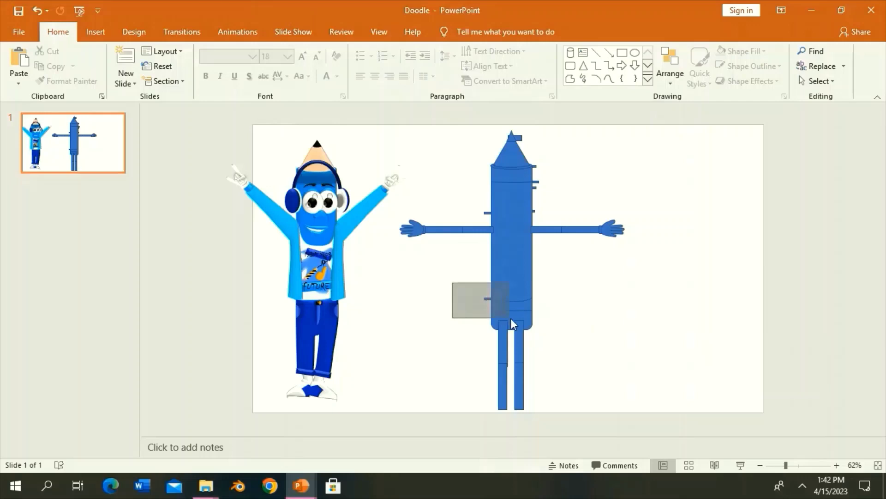
drag(451, 281, 511, 318)
click(481, 204)
mouse_move(462, 219)
mouse_down()
mouse_move(601, 159)
mouse_move(529, 136)
mouse_up()
click(602, 178)
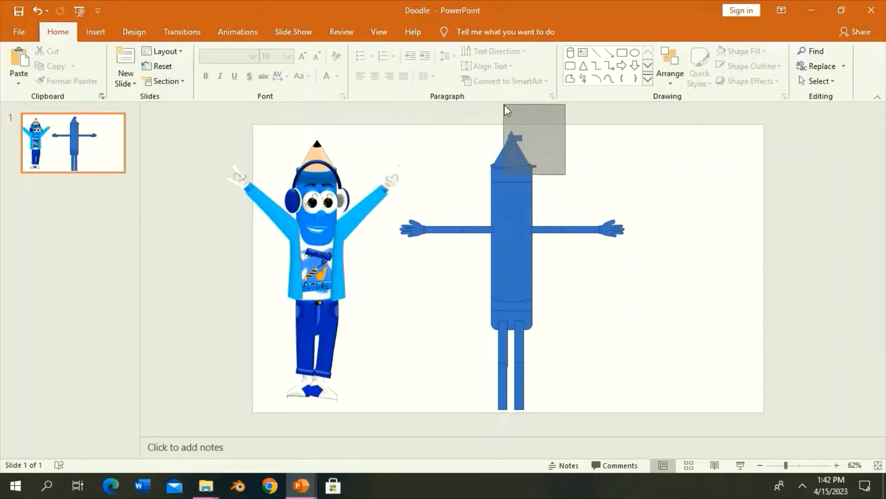
drag(505, 106, 508, 109)
click(538, 166)
click(577, 170)
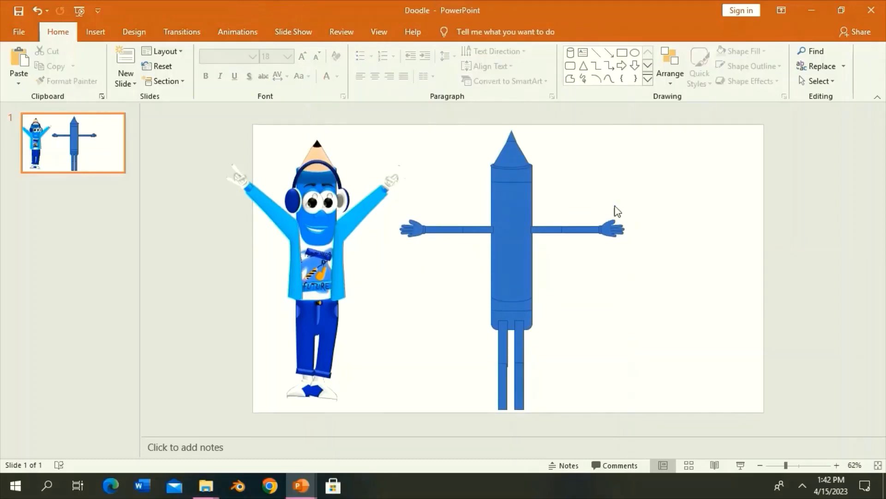
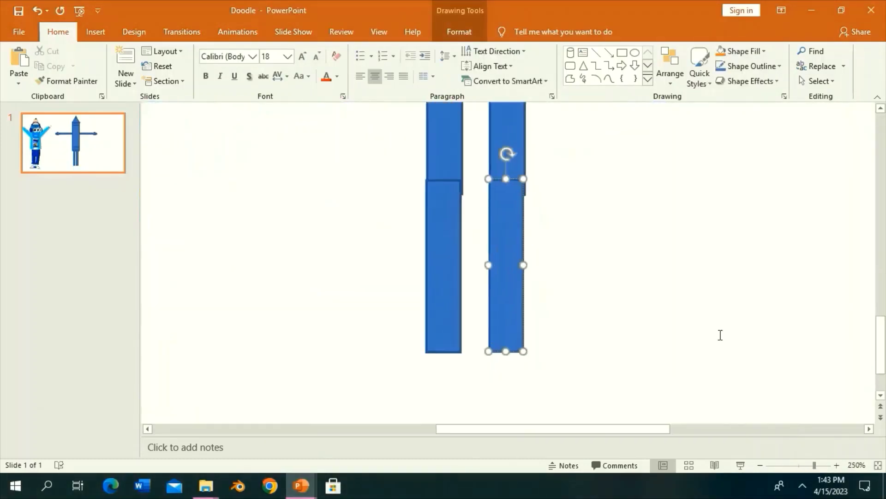
Step: Draw a Flowchart: Delay shape and rotate it 90° into a dome under the right leg
click(455, 213)
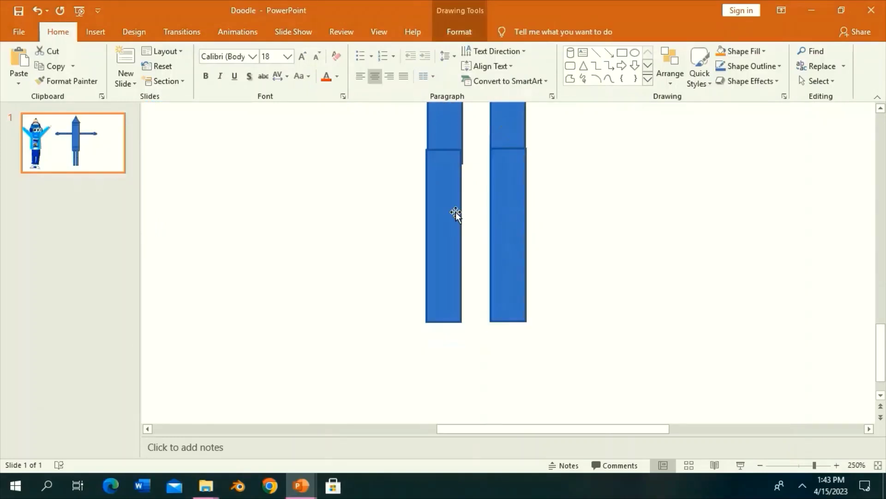
scroll(640, 139, down, 1)
click(639, 103)
click(648, 79)
click(713, 337)
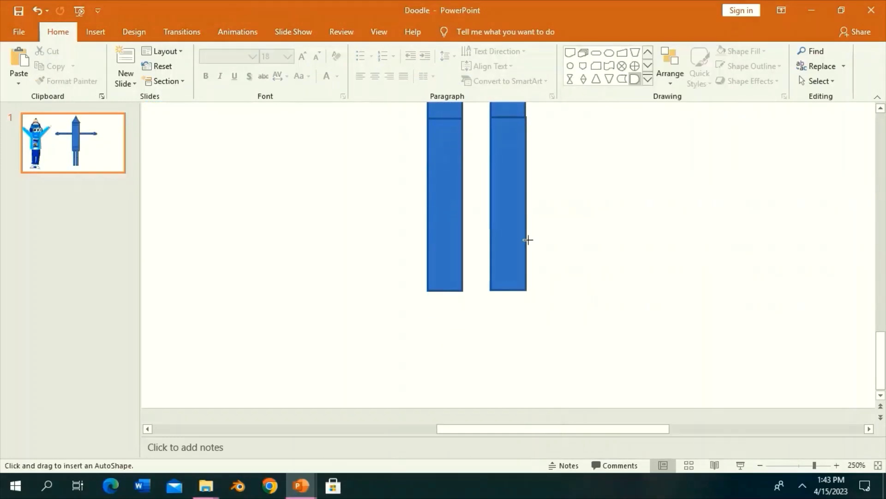
drag(543, 199, 589, 289)
mouse_move(573, 178)
mouse_down()
mouse_move(512, 243)
mouse_move(532, 283)
mouse_up()
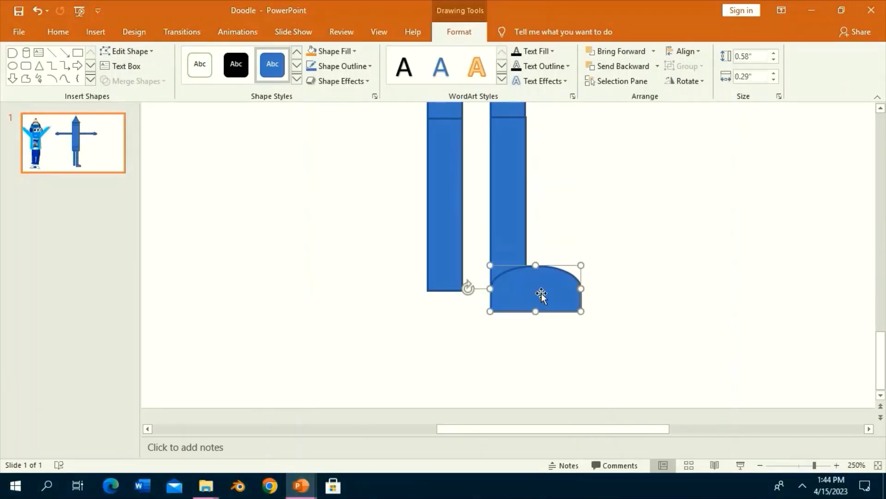
click(526, 275)
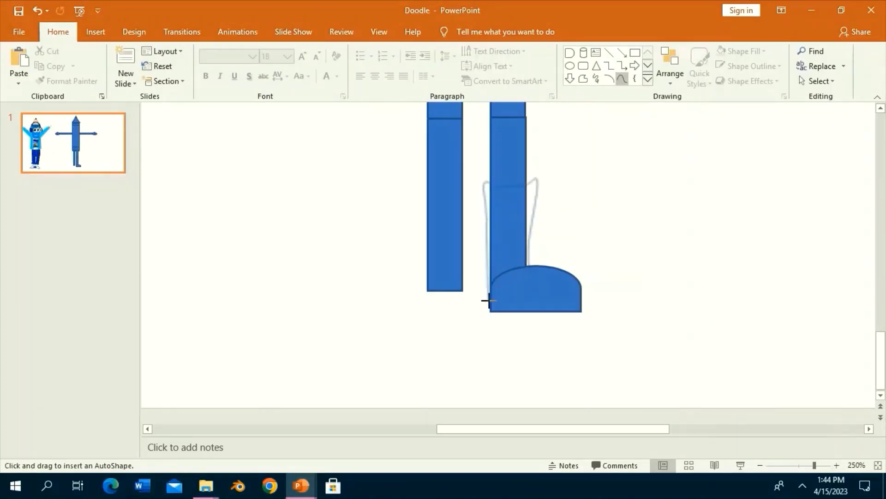
Step: Finish the curved boot shaft, refine its points, and union it with the foot piece
double_click(553, 301)
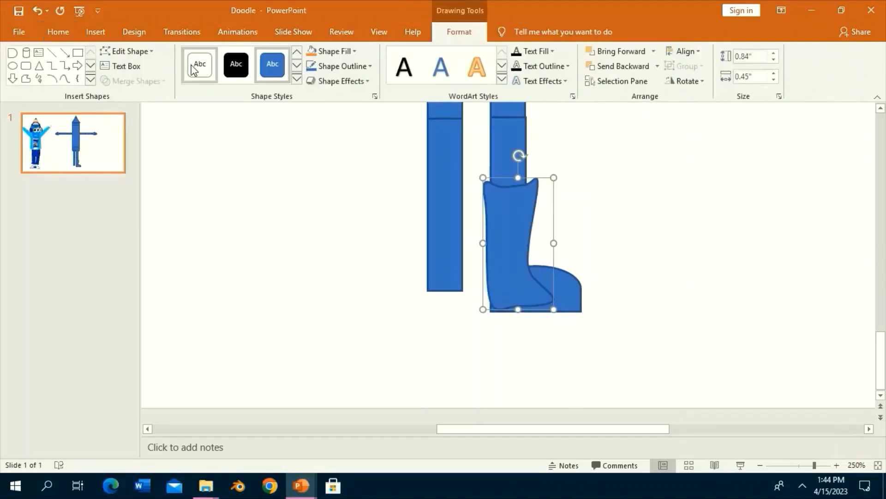
click(126, 51)
click(139, 83)
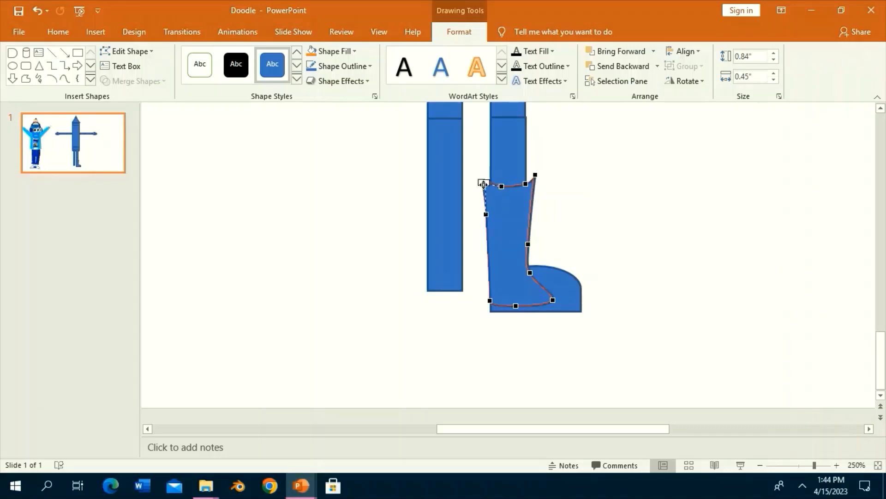
click(574, 159)
click(508, 291)
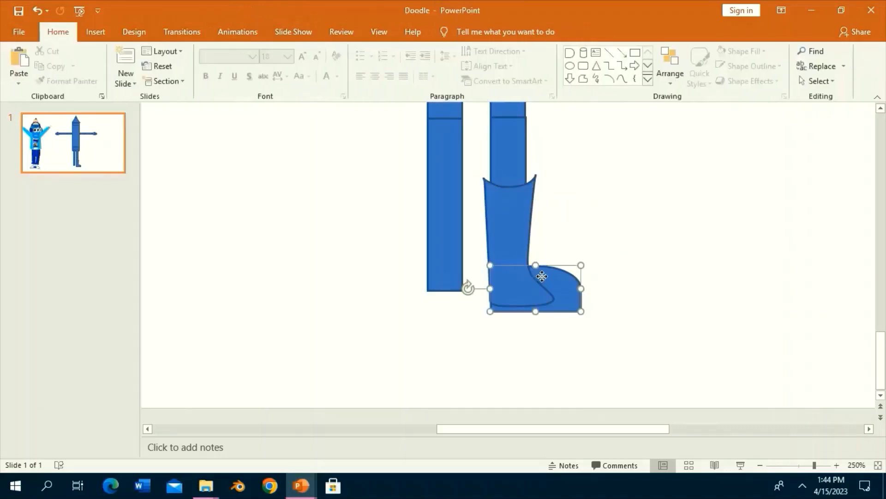
shift+click(524, 228)
click(133, 80)
click(127, 95)
click(604, 240)
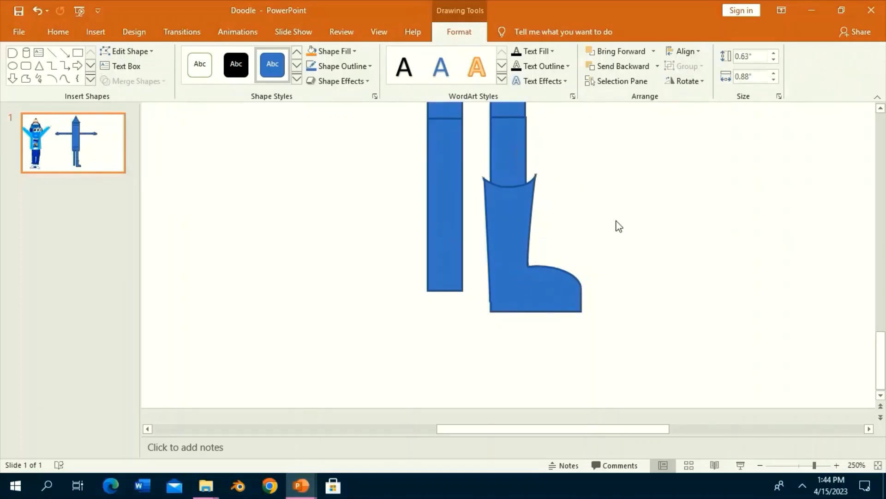
Step: Add a rectangle strip, a freeform side patch and a sole strip across the boot bottom
click(636, 54)
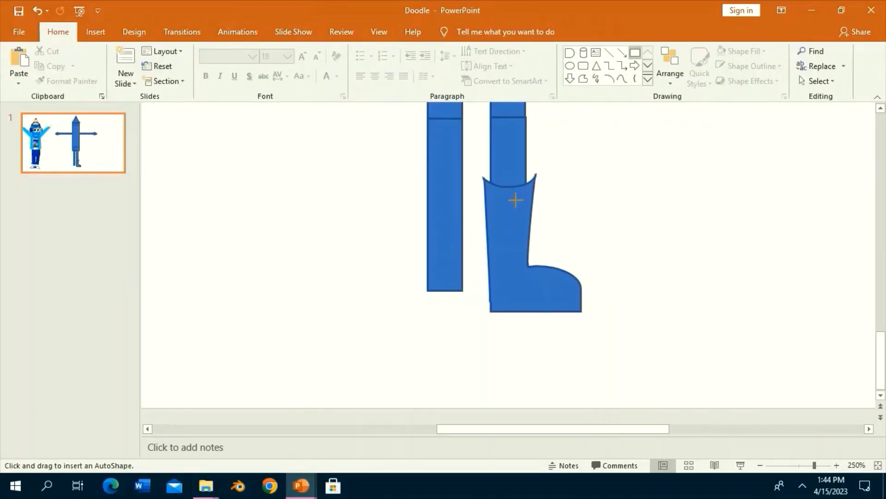
drag(523, 272, 525, 266)
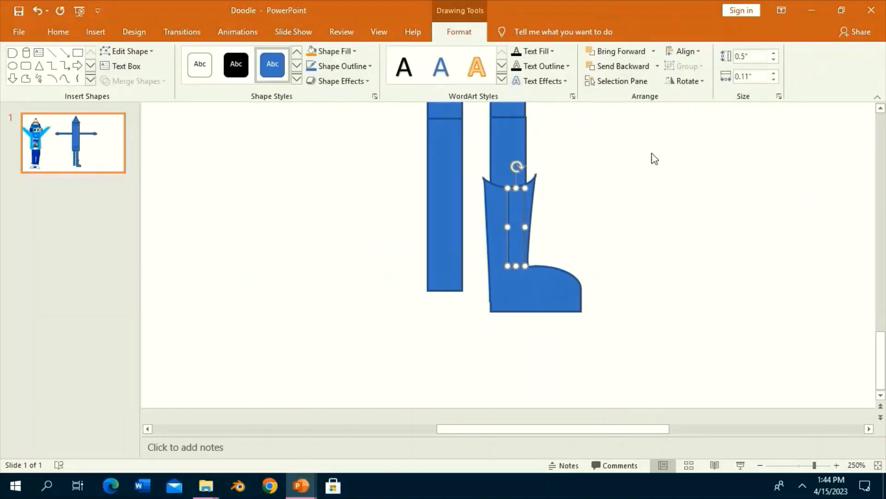
click(654, 157)
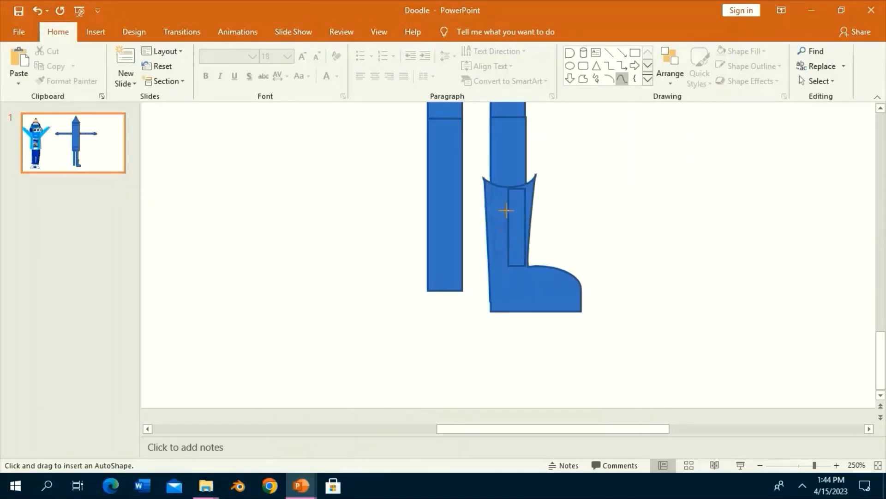
drag(506, 210, 505, 216)
click(588, 194)
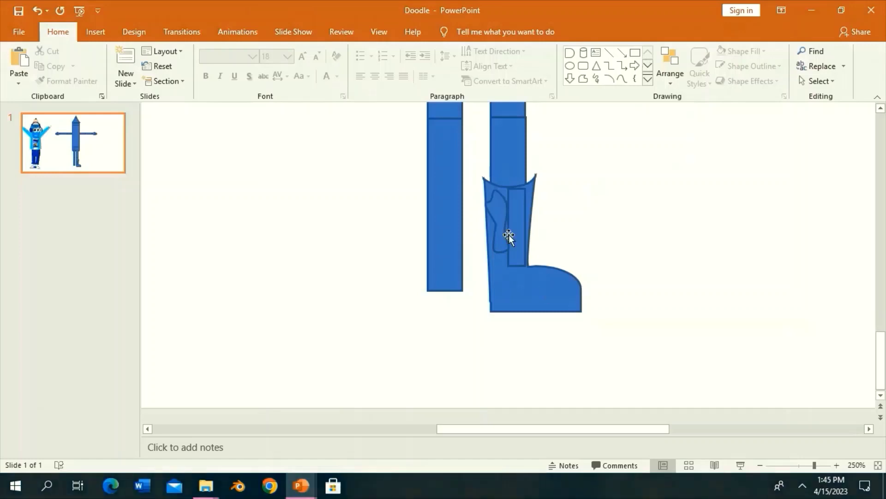
click(636, 52)
drag(490, 301, 581, 317)
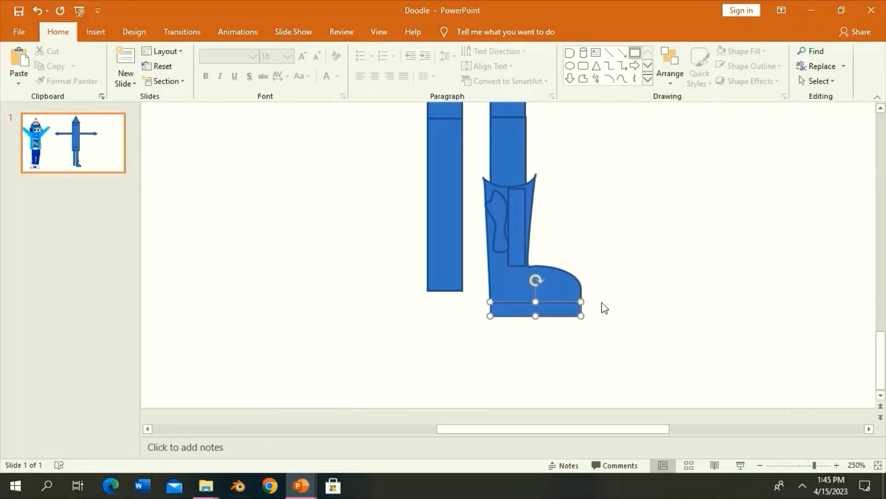
click(567, 203)
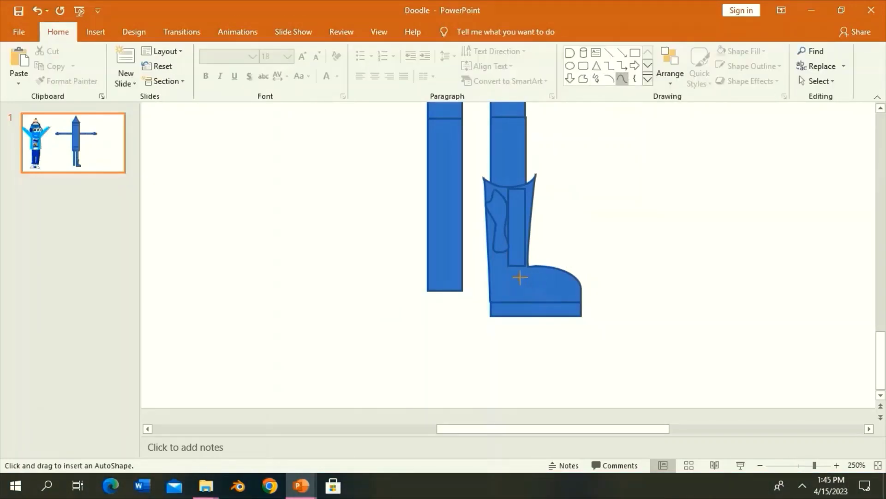
Step: Add a freeform blob, a small oval patch and a shin rectangle as boot details
drag(513, 301, 517, 301)
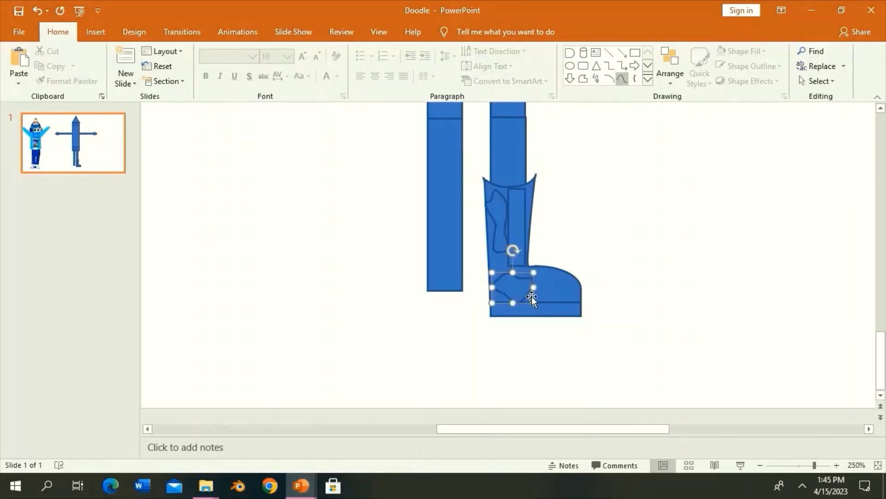
click(598, 135)
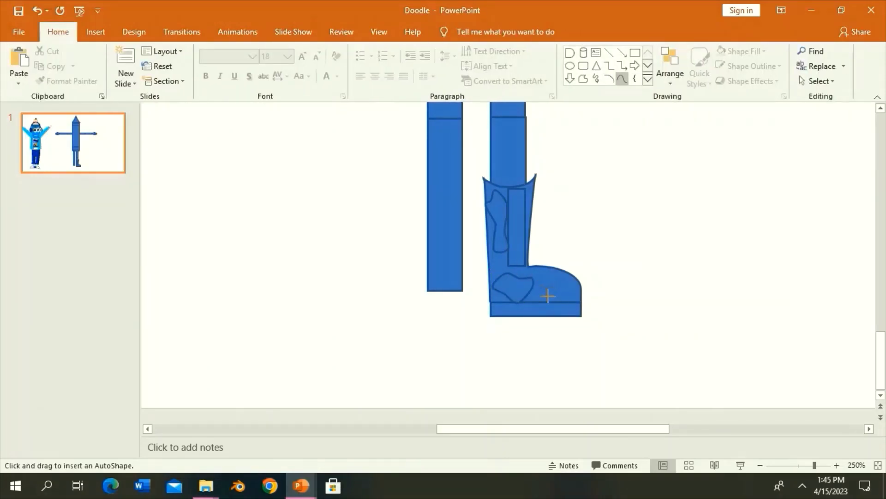
drag(537, 289, 548, 290)
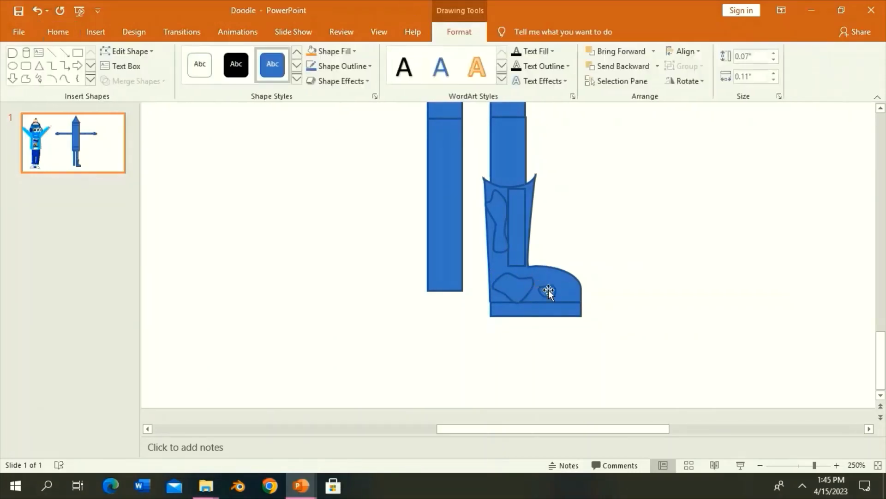
click(737, 218)
drag(527, 205, 522, 223)
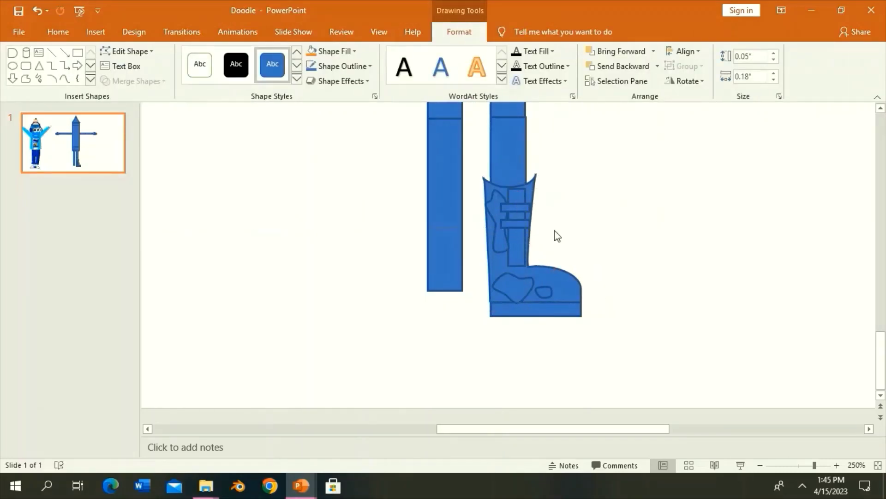
click(558, 235)
click(648, 81)
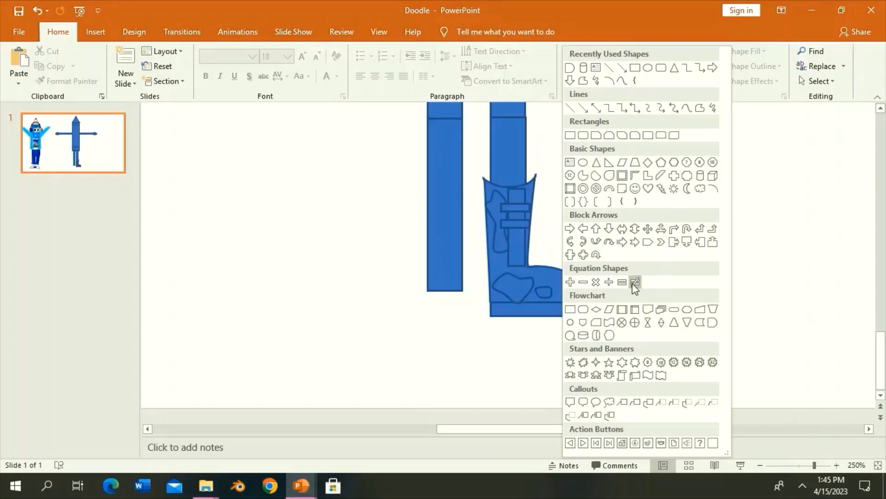
Step: Add a five-point star on the boot's toe and group all the boot's parts
click(609, 362)
drag(495, 268, 525, 294)
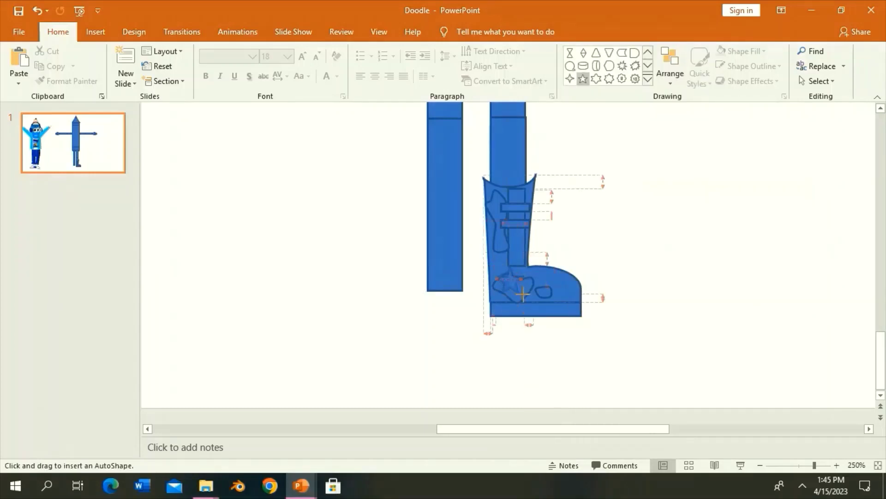
drag(591, 330, 439, 143)
click(684, 66)
click(698, 116)
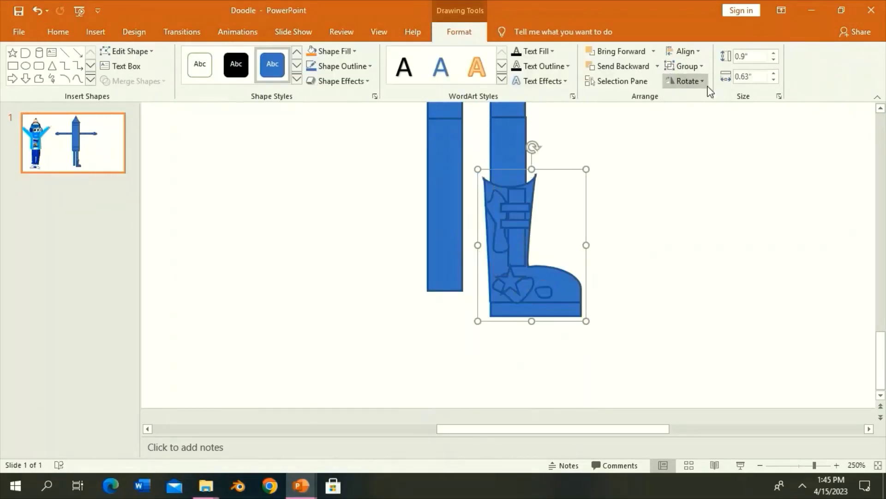
Step: Duplicate the boot, flip it horizontally and place it under the left leg
key(ctrl+d)
click(688, 81)
click(702, 144)
drag(586, 319, 449, 295)
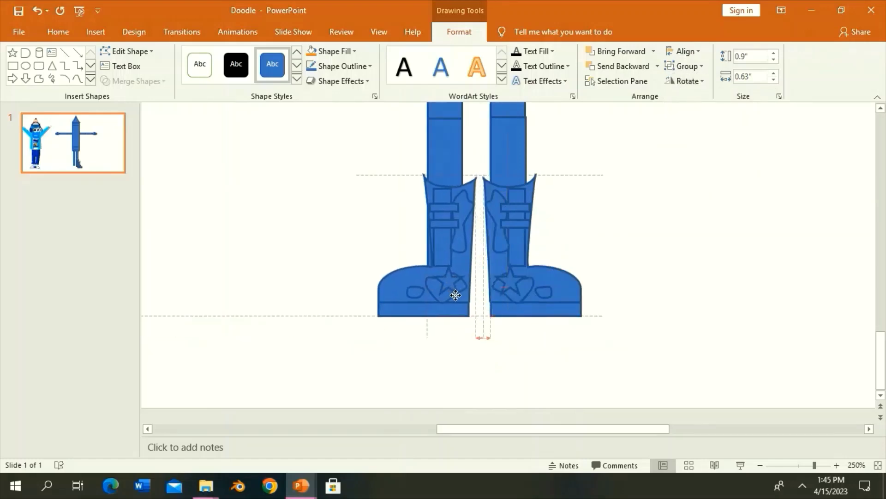
key(Escape)
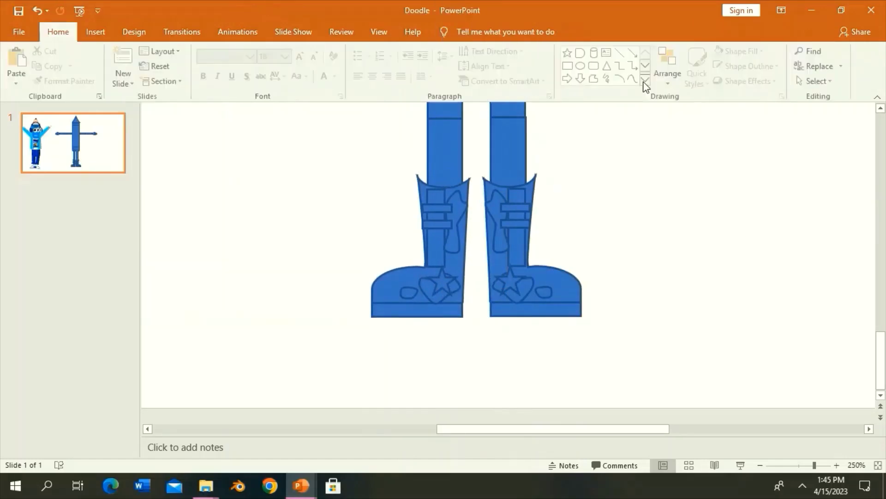
Step: Draw an oval and resize it to fit the boot top as a rim
click(583, 65)
mouse_move(495, 252)
mouse_down()
mouse_move(446, 186)
mouse_move(562, 340)
mouse_move(466, 194)
mouse_move(470, 177)
mouse_up()
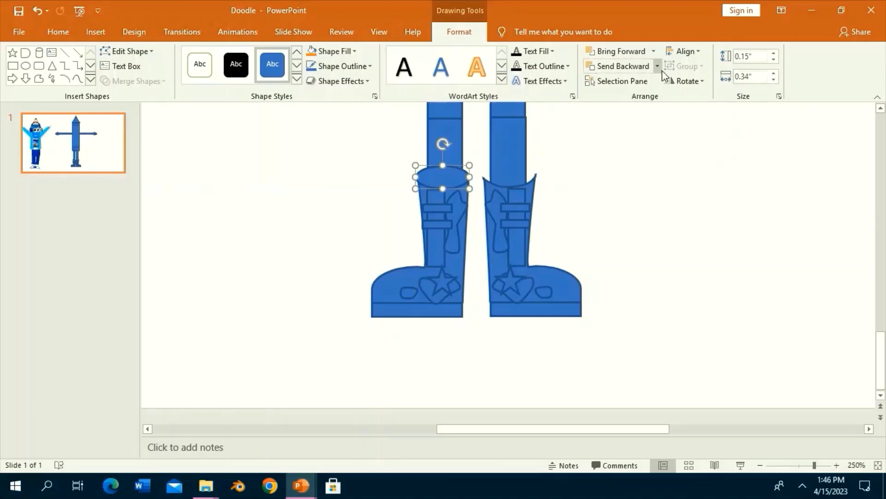
drag(416, 177, 519, 178)
click(667, 194)
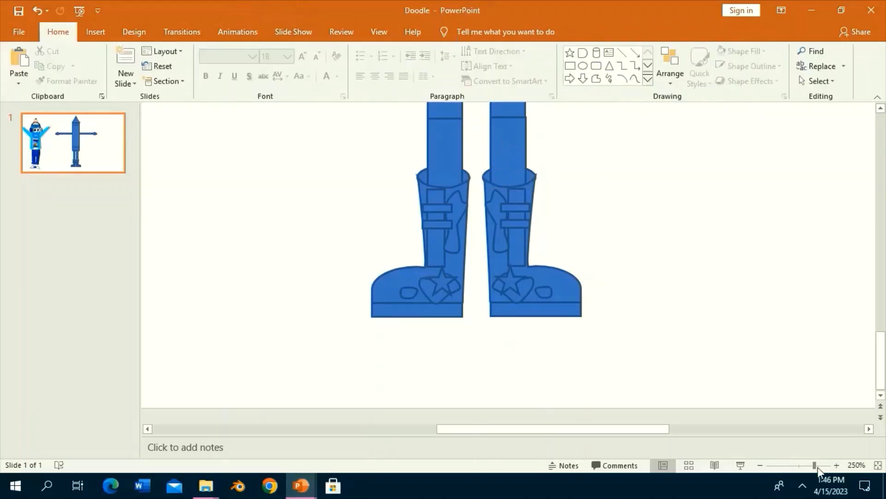
drag(818, 470, 791, 467)
drag(574, 423, 469, 289)
Step: Send the legs behind the body and save the presentation
click(460, 32)
click(664, 63)
click(656, 98)
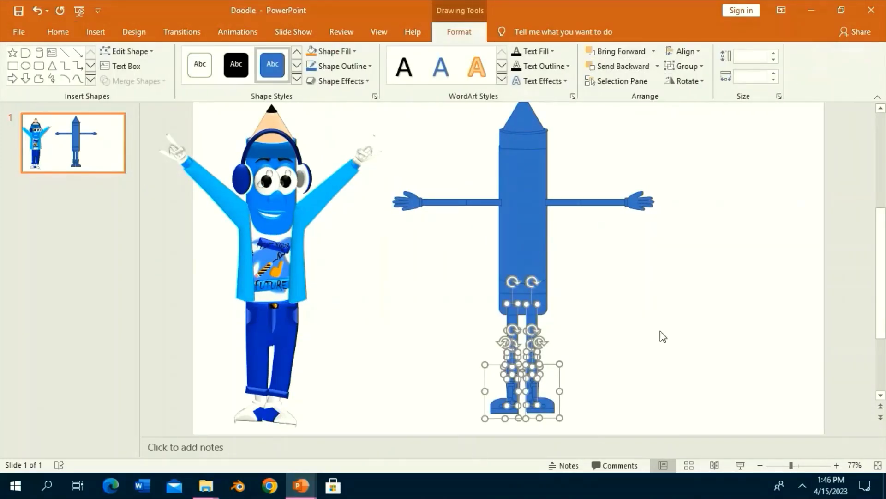
click(663, 337)
click(18, 11)
Step: Resize the right arm pieces, hand and wrist cuff so they match
click(572, 201)
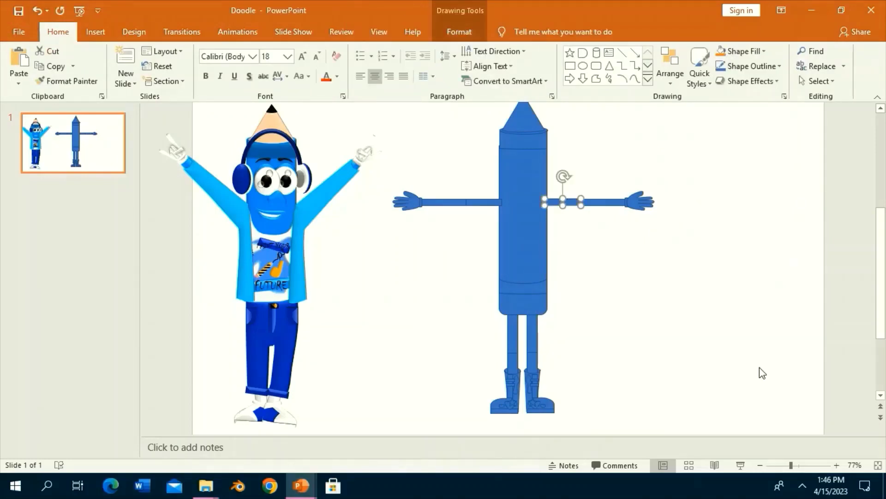
scroll(730, 355, up, 5)
shift+click(623, 272)
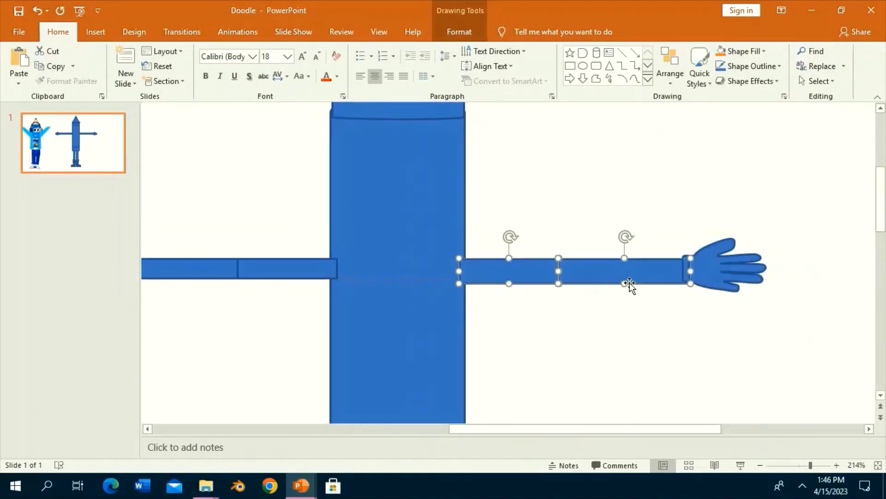
drag(623, 272, 624, 273)
click(727, 277)
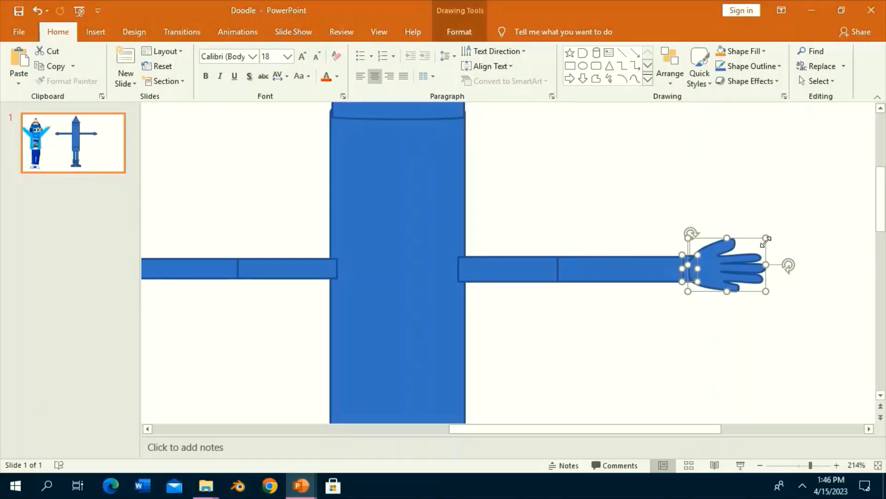
drag(767, 234, 773, 236)
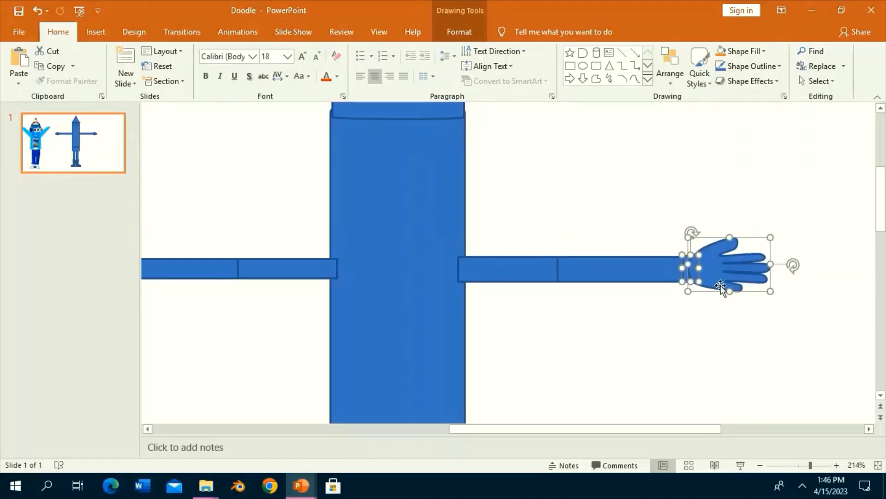
click(690, 277)
drag(694, 286, 694, 286)
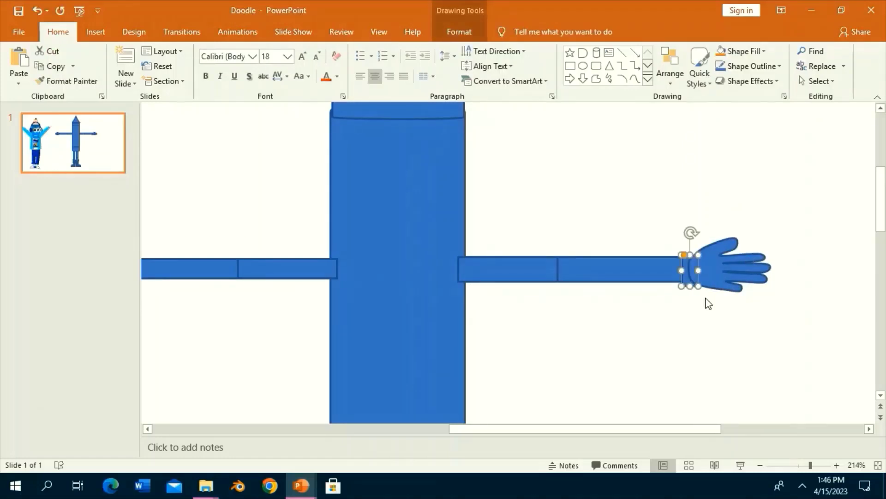
Step: Group the right arm with its hand and send the group behind the body
drag(821, 307, 366, 166)
click(459, 31)
click(687, 66)
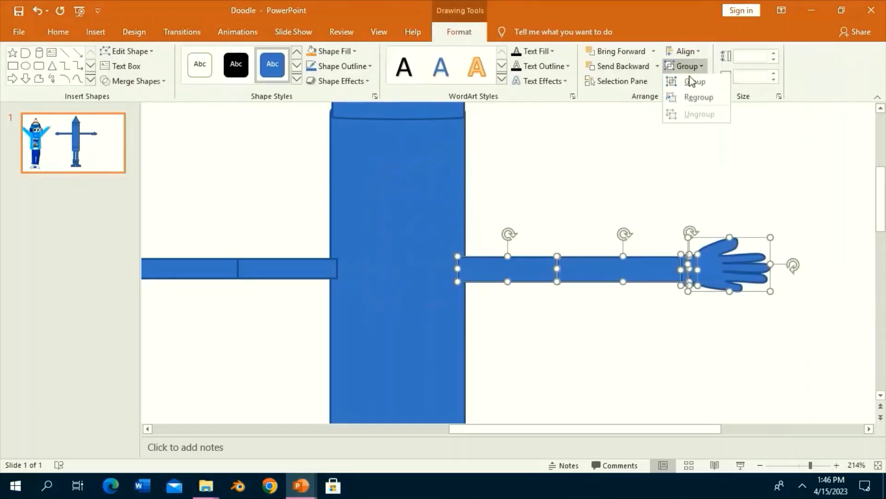
click(697, 80)
click(658, 71)
click(655, 95)
Step: Duplicate the arm group, flip it horizontally and move it to the body's left side
key(ctrl+d)
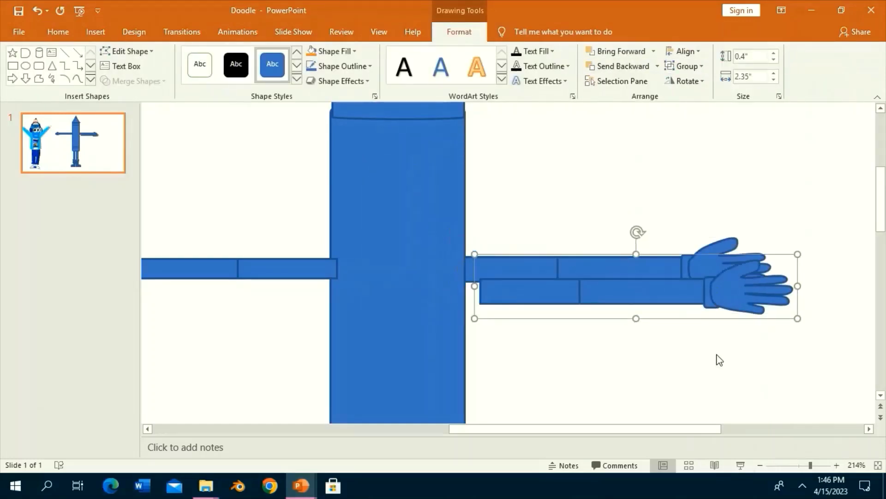
key(Left)
key(Left)
key(Left)
drag(721, 428, 648, 428)
click(687, 81)
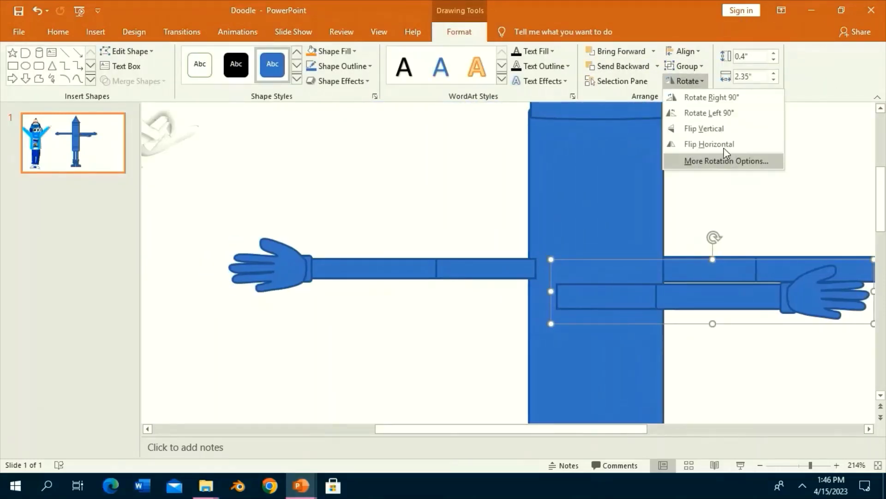
click(708, 145)
mouse_move(788, 303)
mouse_down()
mouse_move(445, 269)
mouse_move(461, 272)
mouse_up()
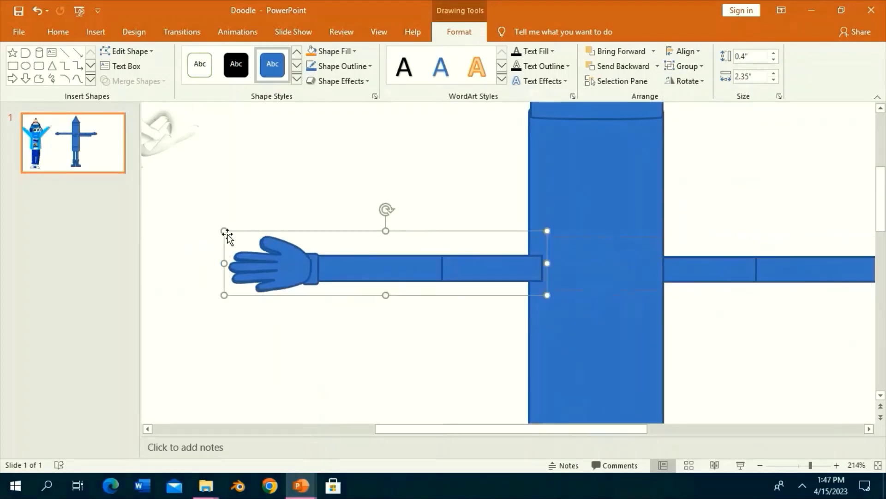
click(185, 202)
Step: Nudge the left arm into alignment, then lower both arms slightly together
scroll(185, 202, down, 5)
click(446, 254)
click(408, 358)
click(412, 262)
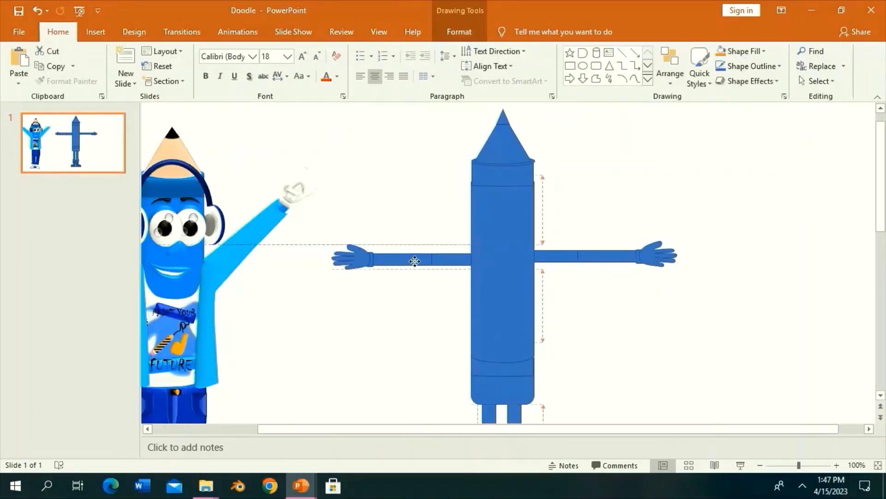
click(417, 346)
drag(408, 267, 403, 264)
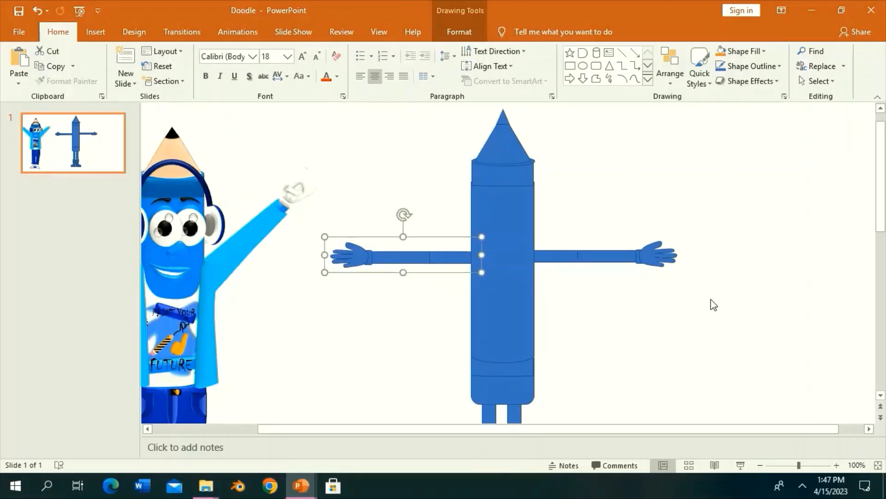
shift+click(584, 253)
drag(575, 252, 574, 256)
click(628, 293)
Step: Zoom around the slide to inspect the whole crayon figure and its pencil tip
drag(798, 465, 782, 465)
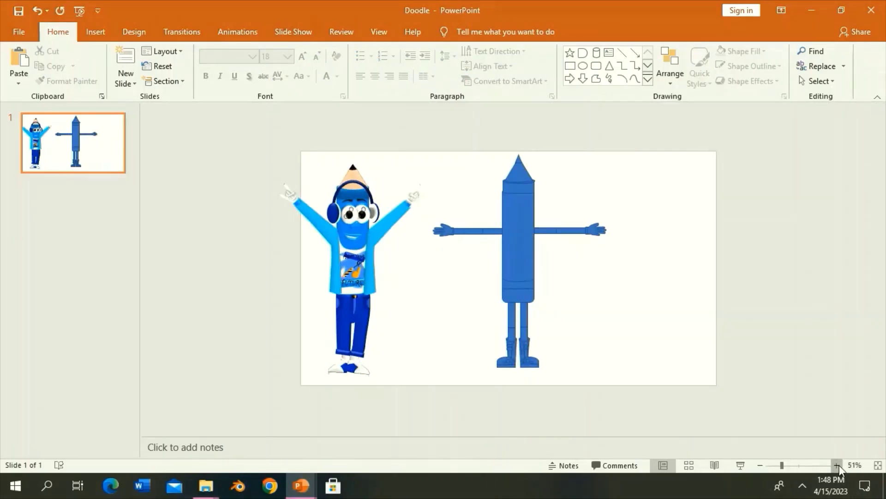
click(836, 465)
click(836, 465)
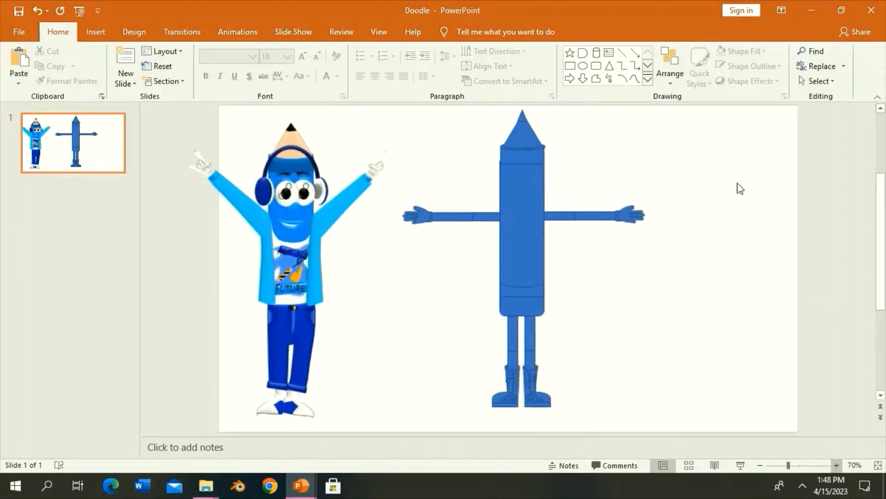
drag(374, 109, 727, 427)
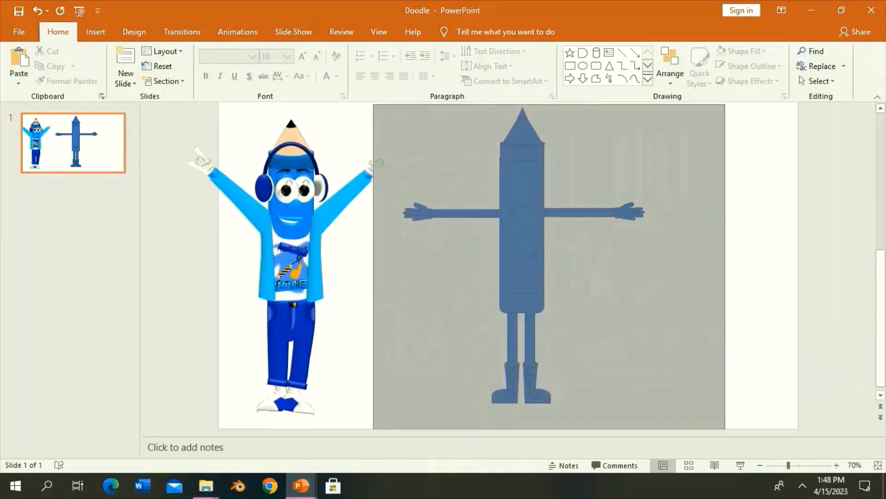
click(603, 139)
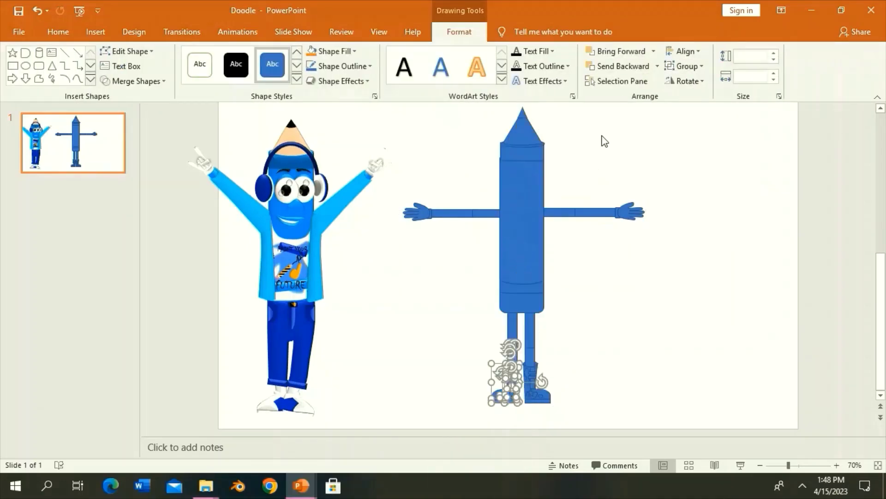
click(522, 113)
click(817, 465)
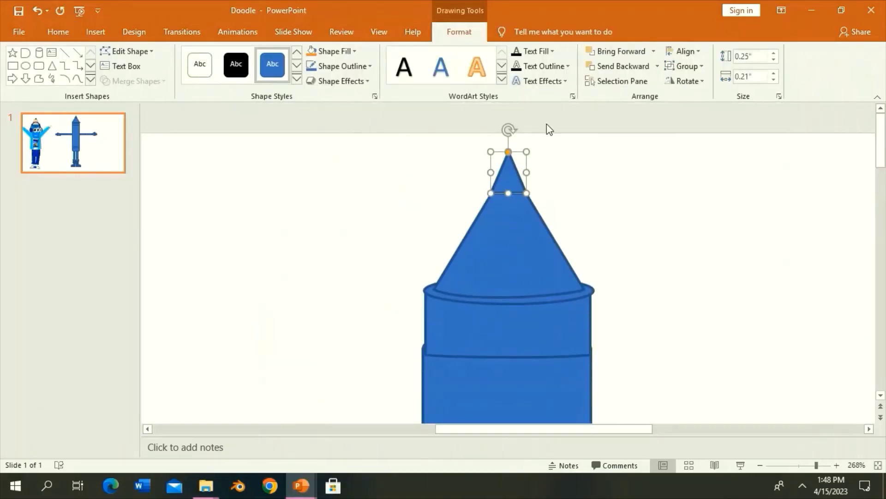
scroll(507, 152, down, 1)
click(410, 221)
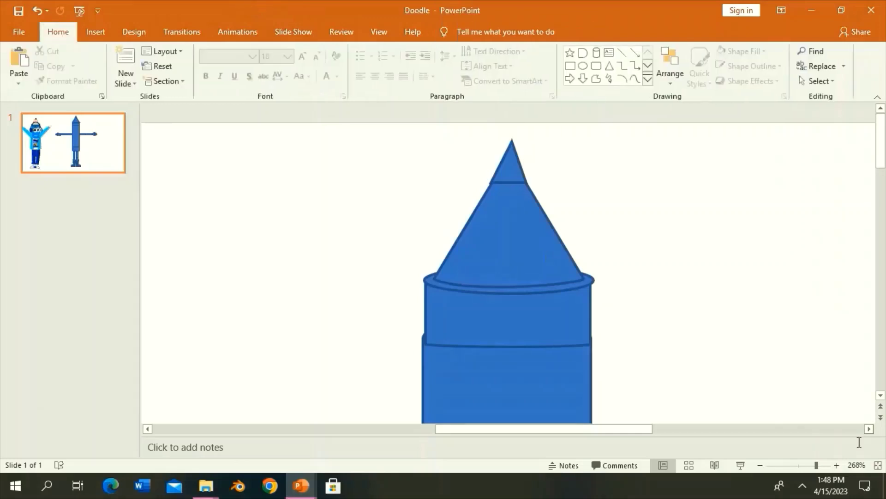
drag(810, 465, 788, 465)
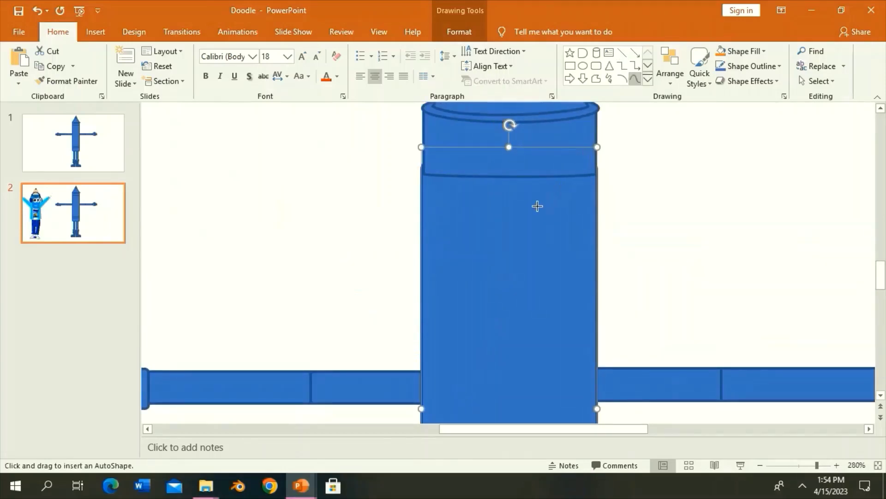
Step: Draw a curved eyebrow line on the body and nudge the top band slightly left
click(538, 205)
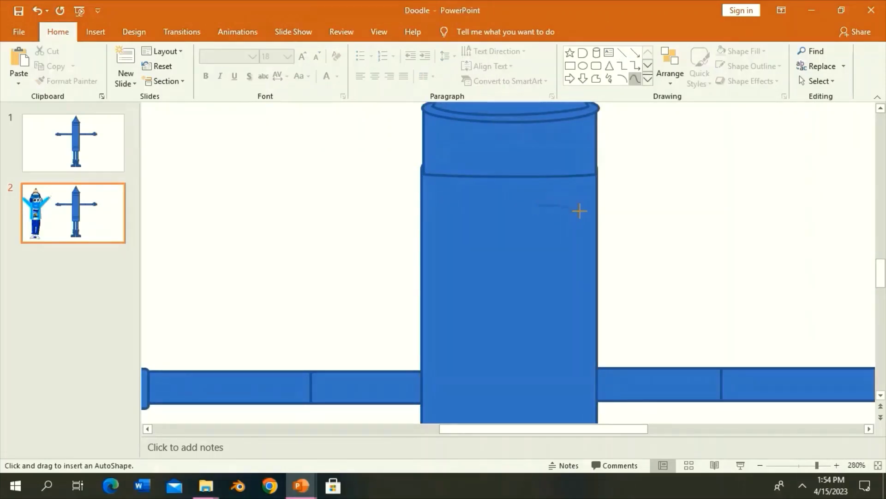
double_click(535, 199)
click(544, 157)
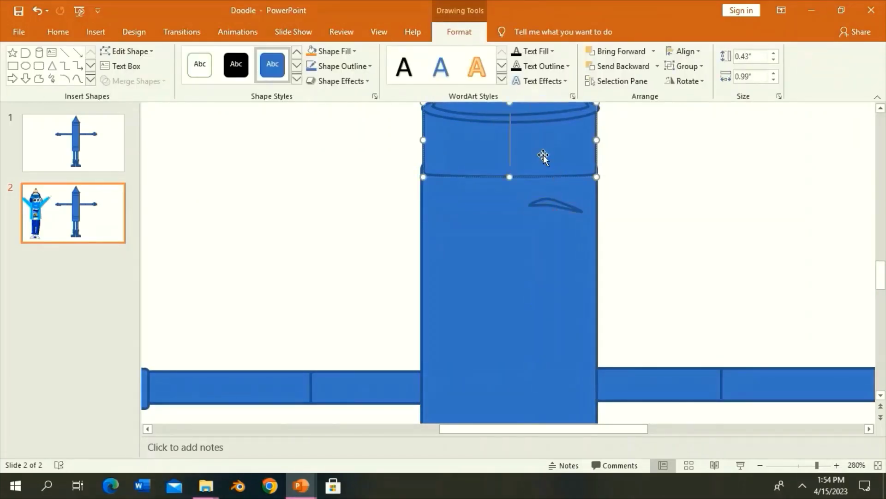
key(Left)
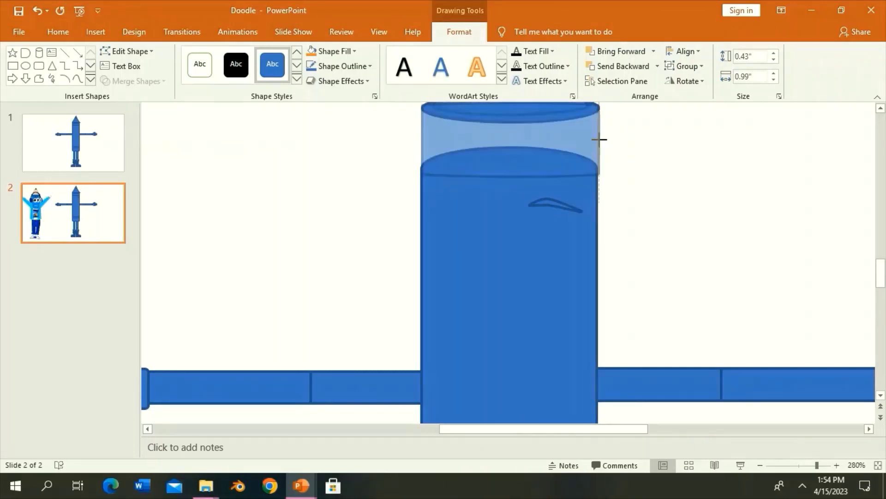
Step: Duplicate the eyebrow, flip it horizontally, place it left, and draw an eye oval below
click(562, 209)
key(ctrl+d)
click(688, 81)
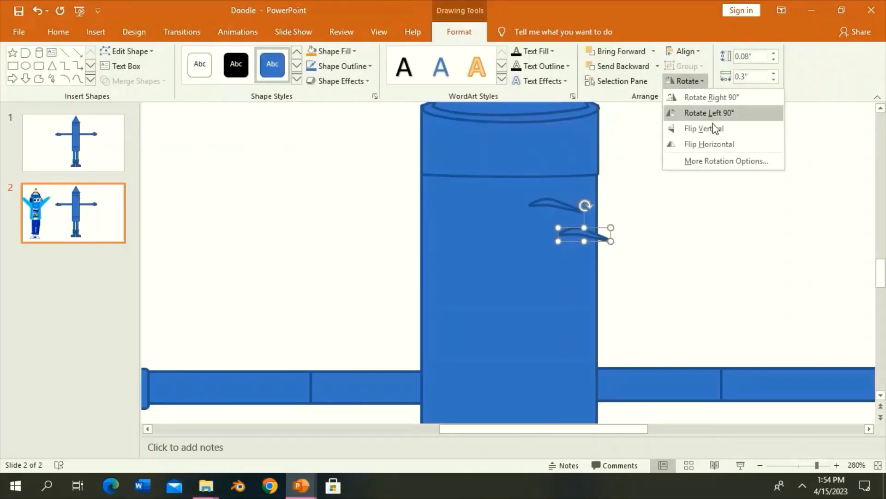
click(713, 144)
drag(584, 233, 482, 201)
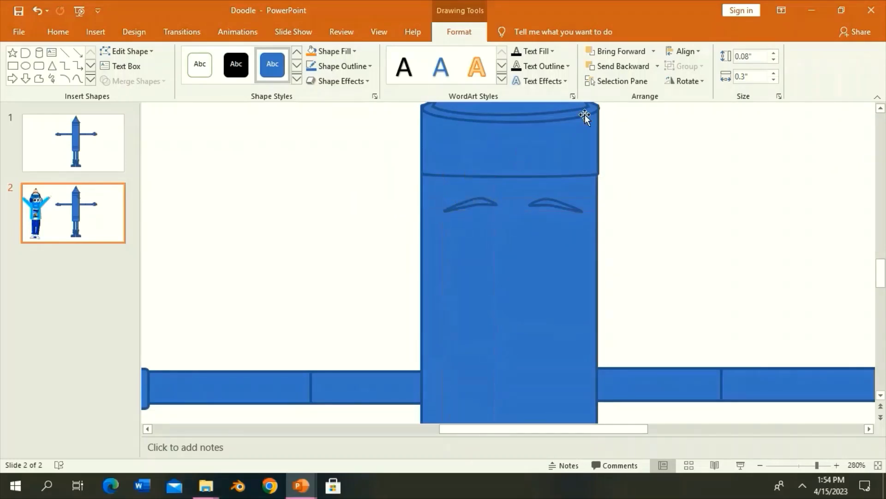
key(Escape)
drag(528, 222, 604, 313)
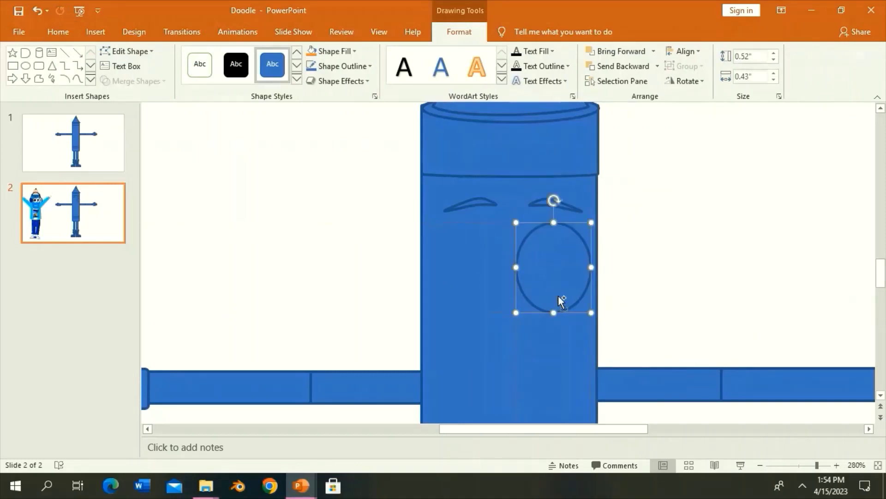
Step: Position the eye oval under the right eyebrow and copy it left as a second eye
drag(562, 295, 545, 253)
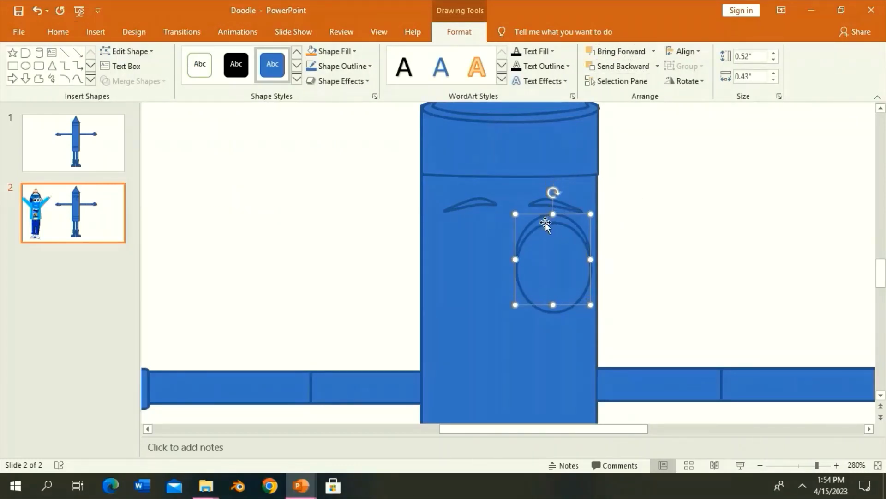
click(659, 218)
click(562, 216)
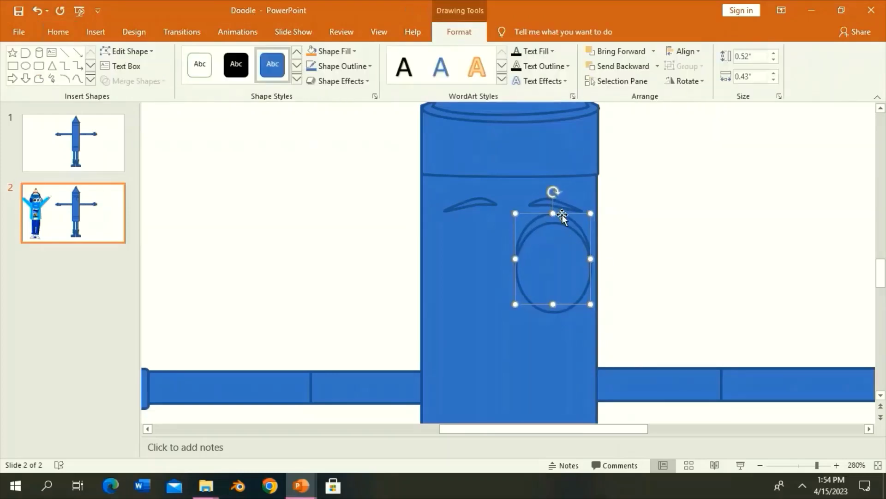
drag(552, 281, 485, 263)
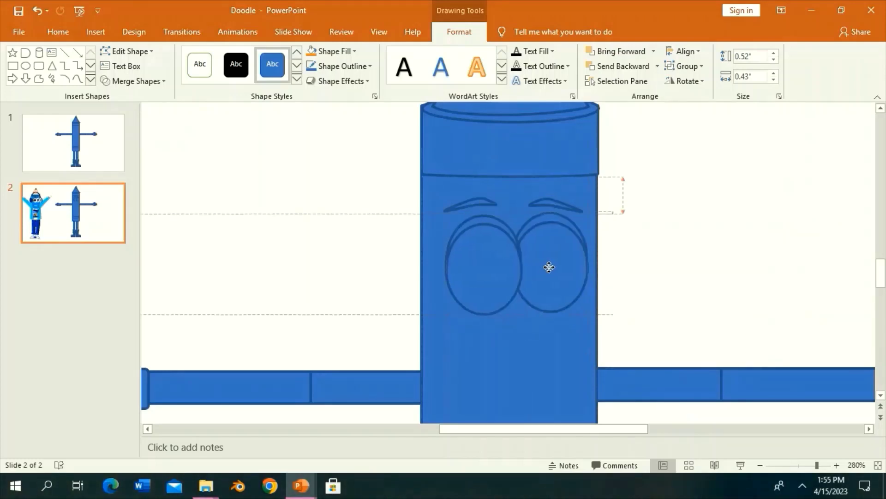
click(659, 239)
Step: Draw a rounded freeform nose, refine its points, and add a pupil oval in the left eye
scroll(658, 240, down, 1)
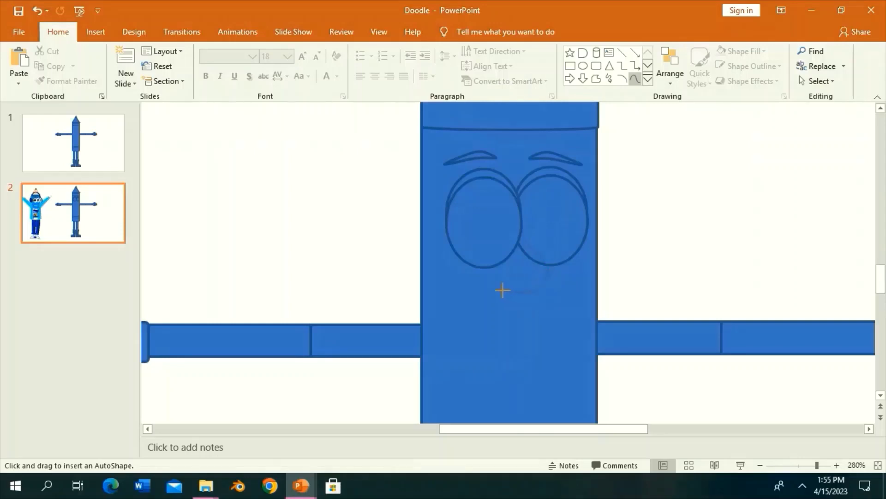
click(517, 247)
click(127, 51)
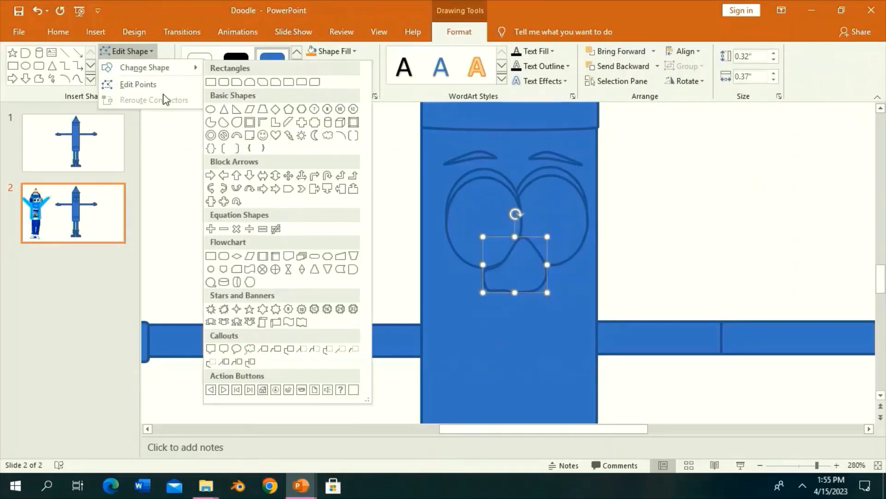
click(161, 84)
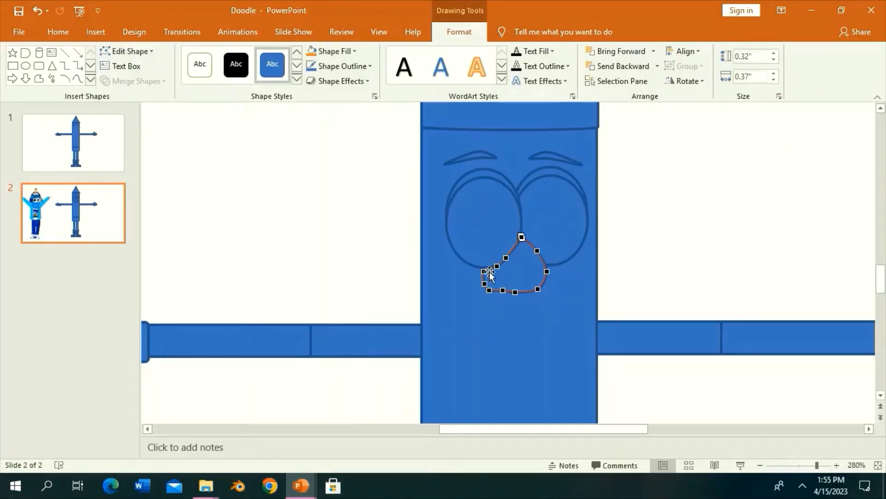
click(637, 252)
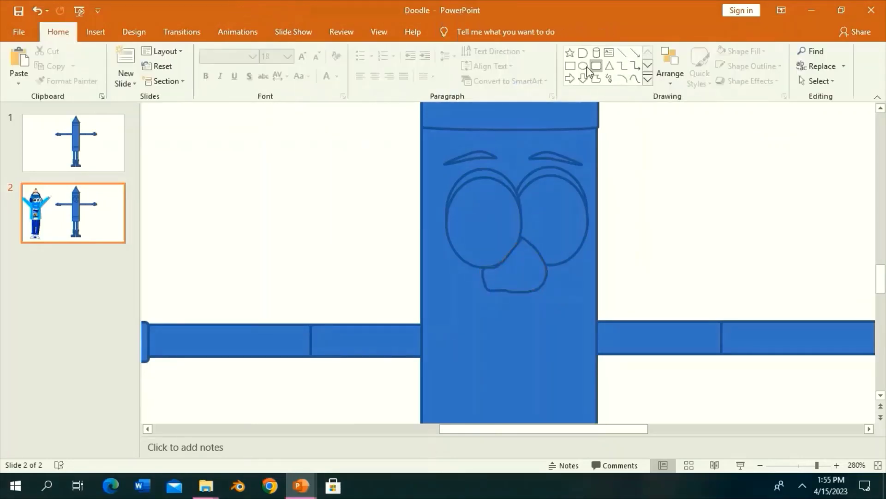
mouse_move(480, 215)
mouse_down()
mouse_move(508, 251)
mouse_move(492, 238)
mouse_up()
Step: Draw a Lightning Bolt on the left eye and change it to an Explosion starburst
click(91, 79)
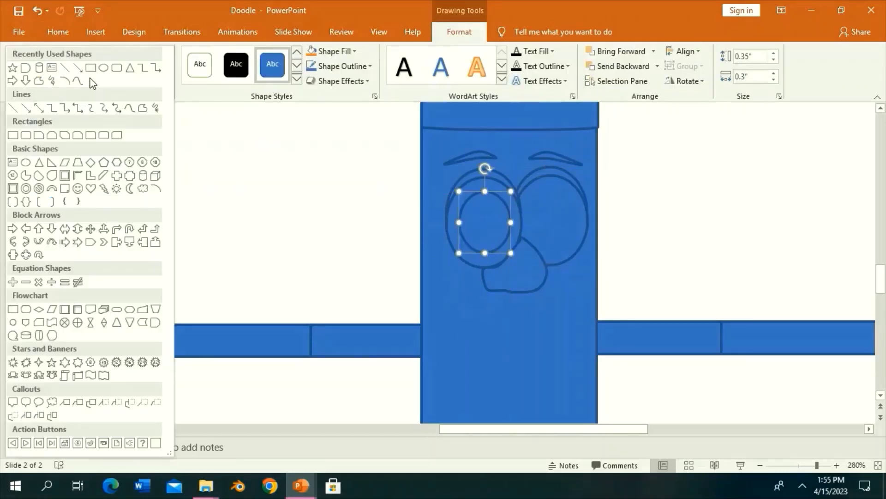
click(104, 189)
drag(482, 216, 461, 191)
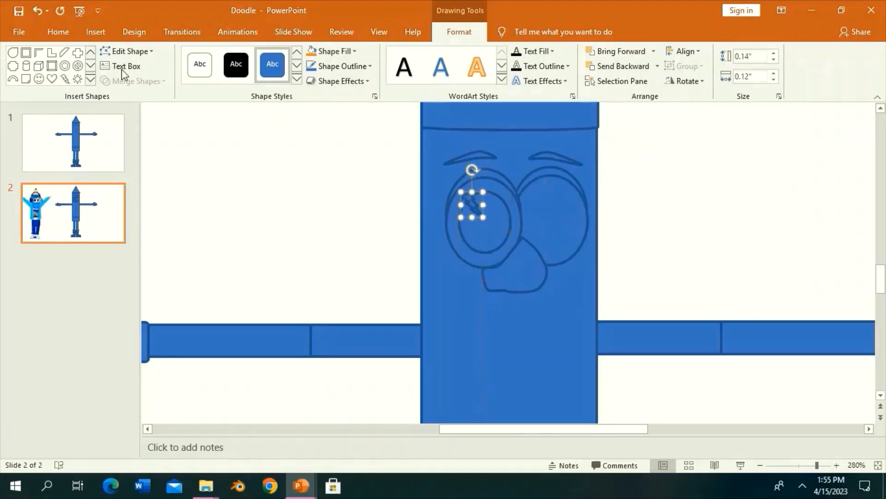
click(127, 51)
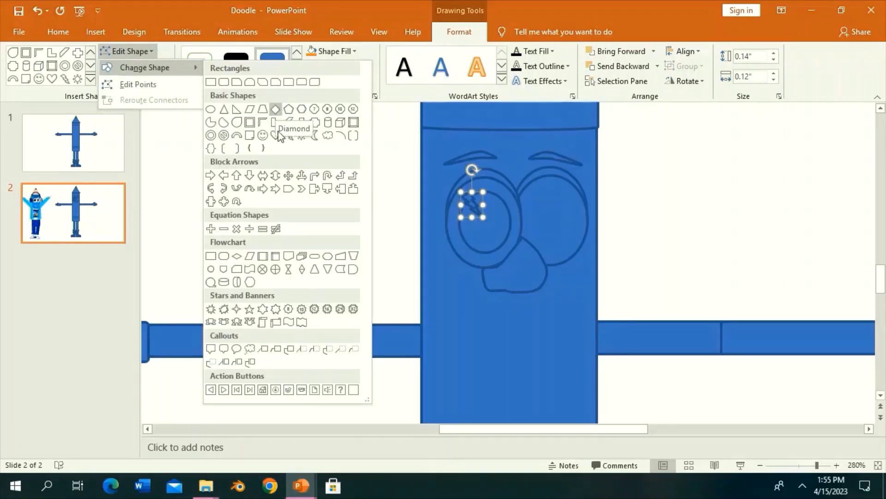
click(223, 309)
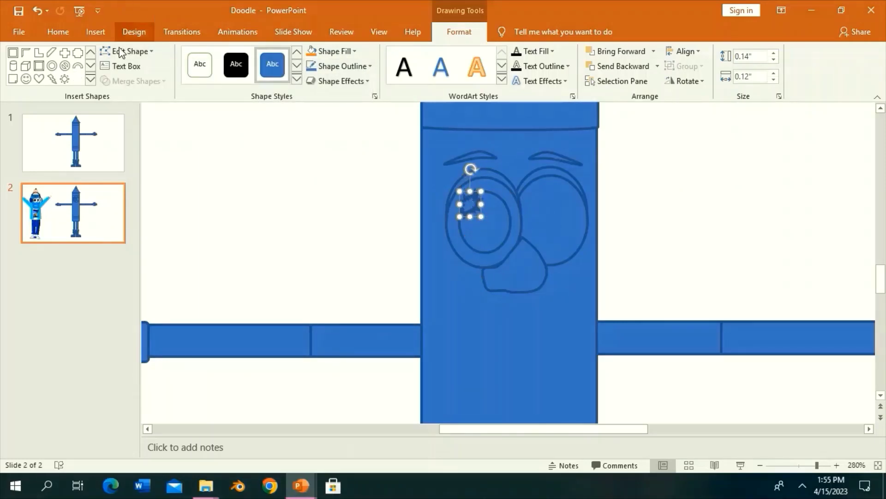
Step: Add a tiny highlight circle on the left eye
click(90, 79)
click(28, 159)
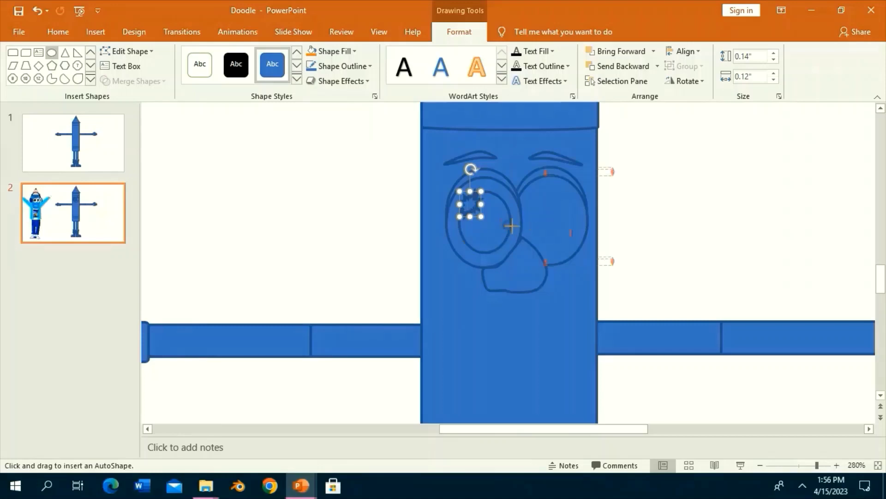
drag(499, 214, 515, 228)
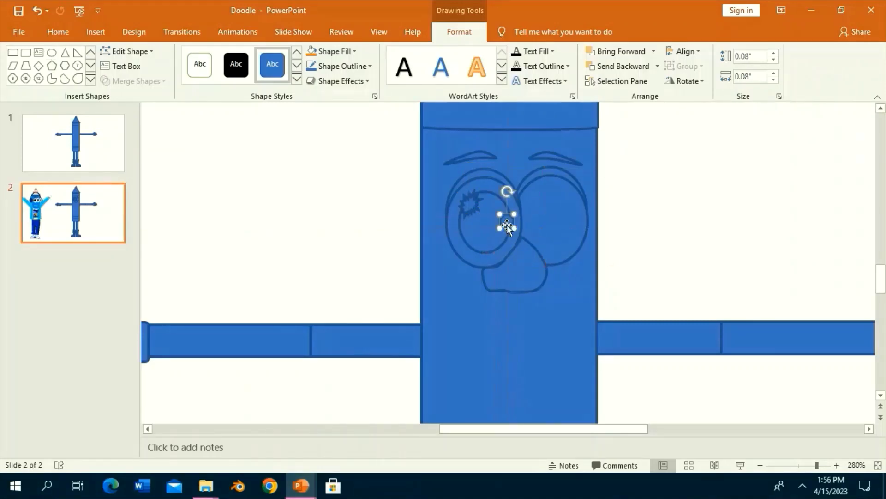
click(471, 237)
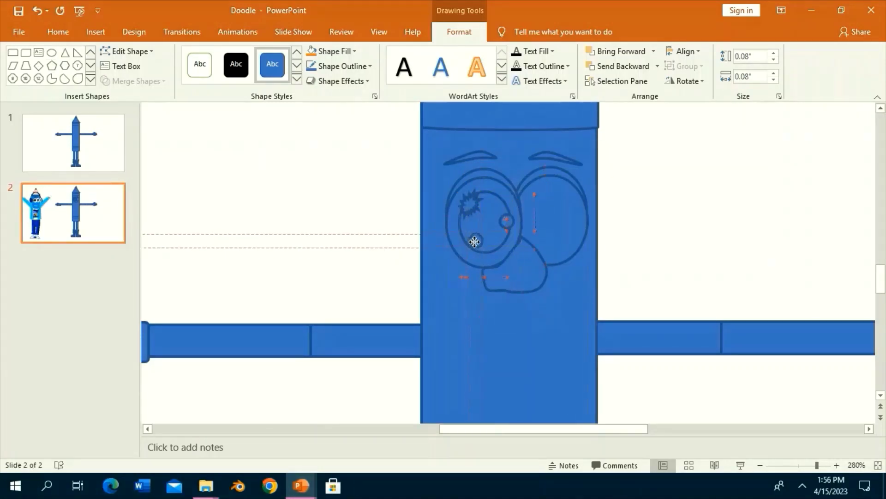
Step: Copy the starburst and highlight onto the right eye, then pick a curve for the mouth
click(506, 221)
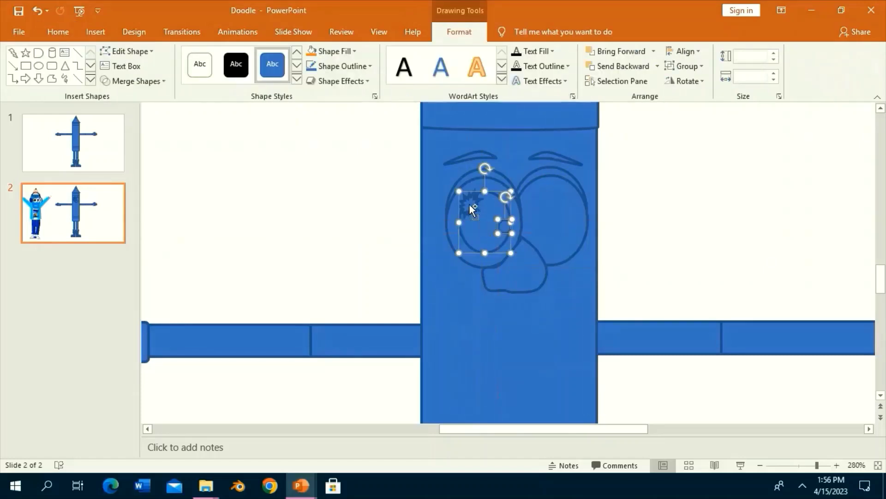
shift+click(507, 239)
drag(507, 239, 542, 225)
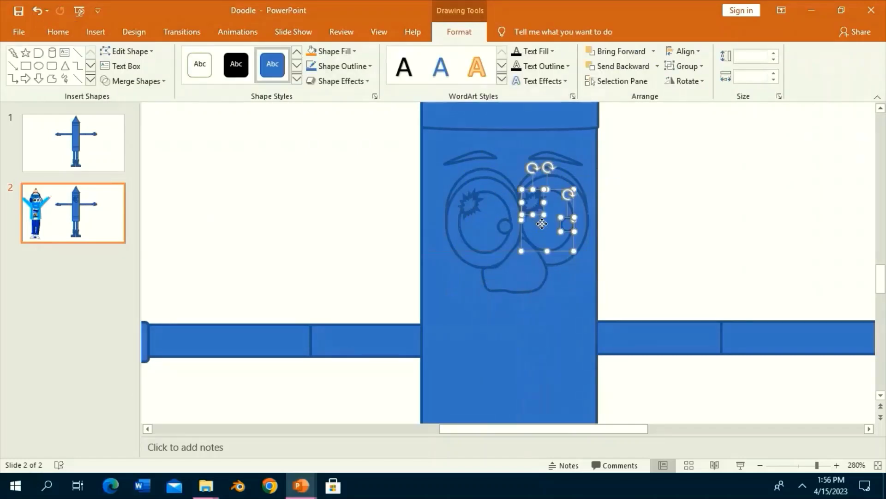
drag(542, 225, 544, 224)
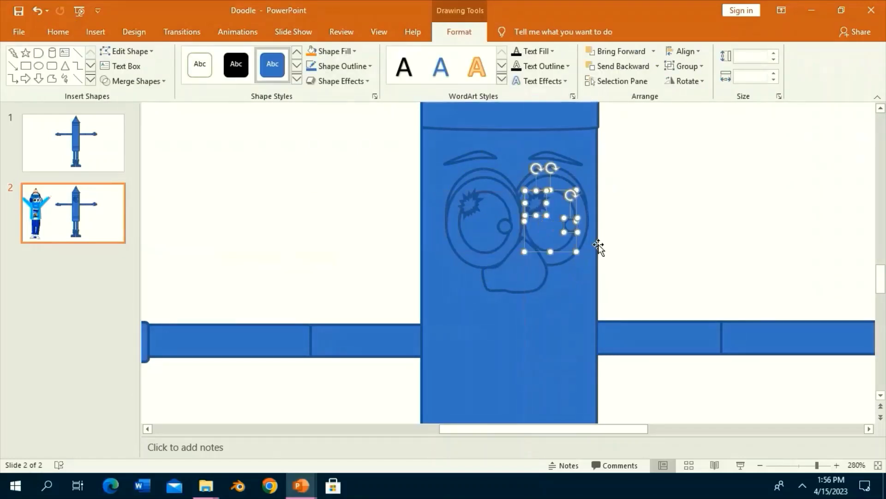
scroll(591, 248, down, 3)
scroll(582, 249, up, 1)
click(91, 79)
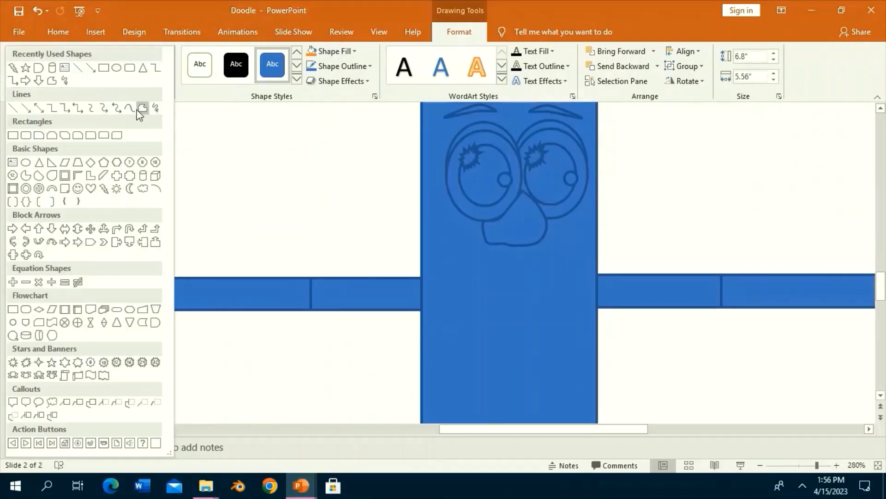
click(142, 109)
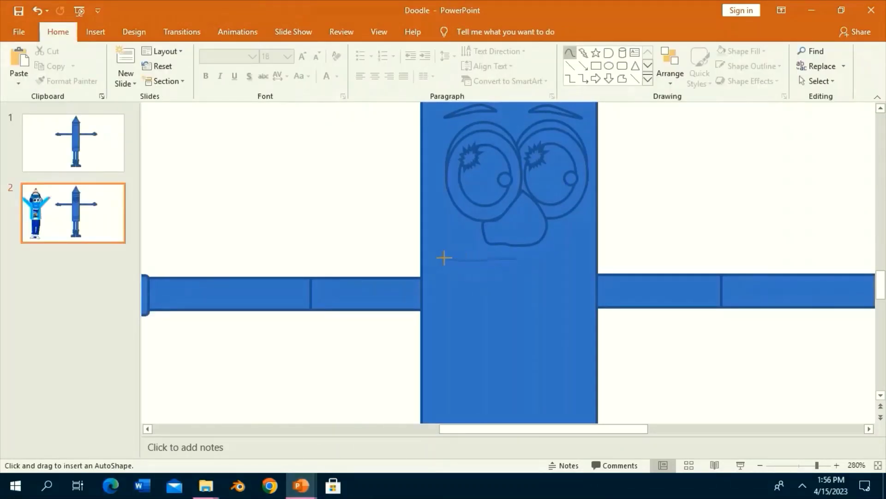
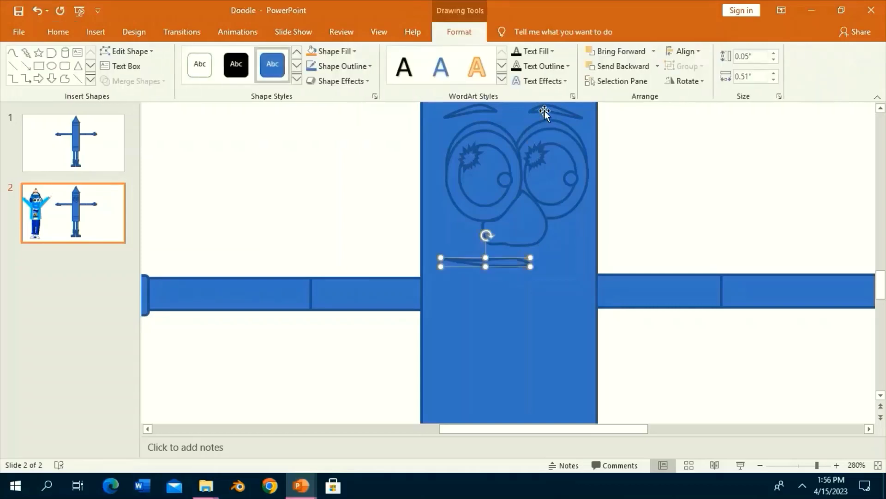
Step: Freeform a thin curved mouth under the nose, then delete both small pupil circles
click(13, 55)
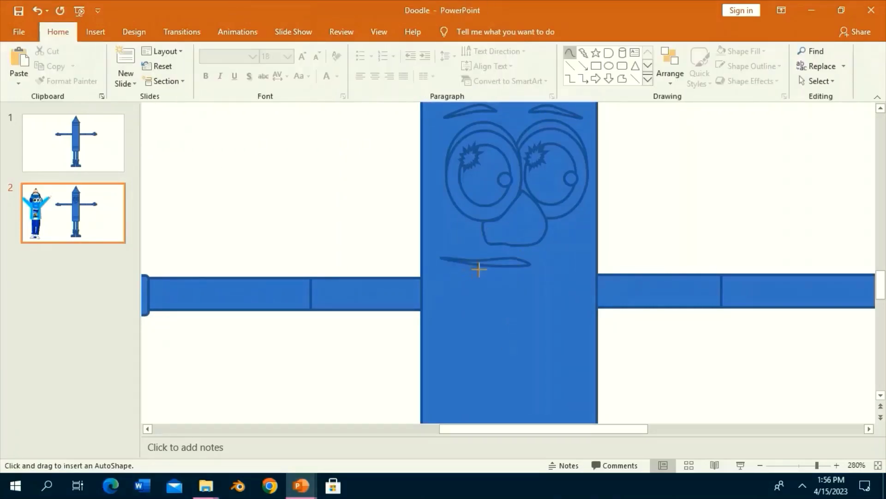
double_click(443, 259)
click(505, 185)
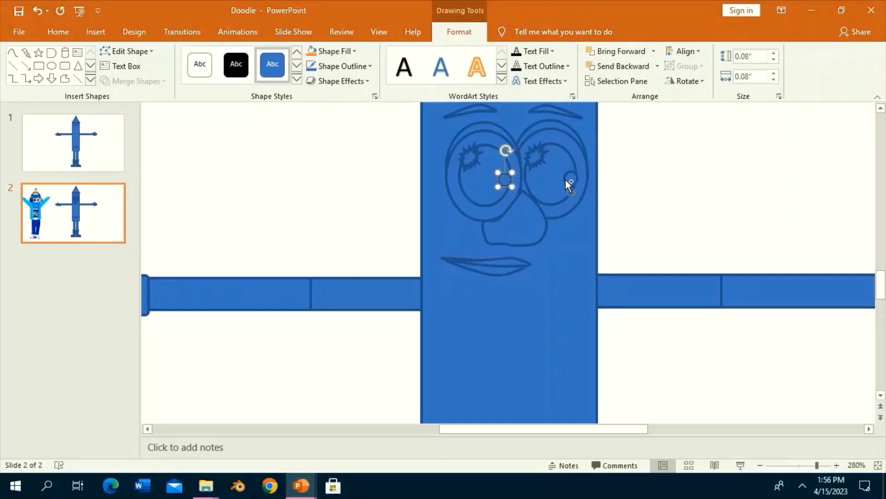
shift+click(569, 178)
key(Delete)
scroll(561, 217, up, 2)
Step: Draw two slightly offset nested rectangles beside the face to form a lens frame
click(596, 66)
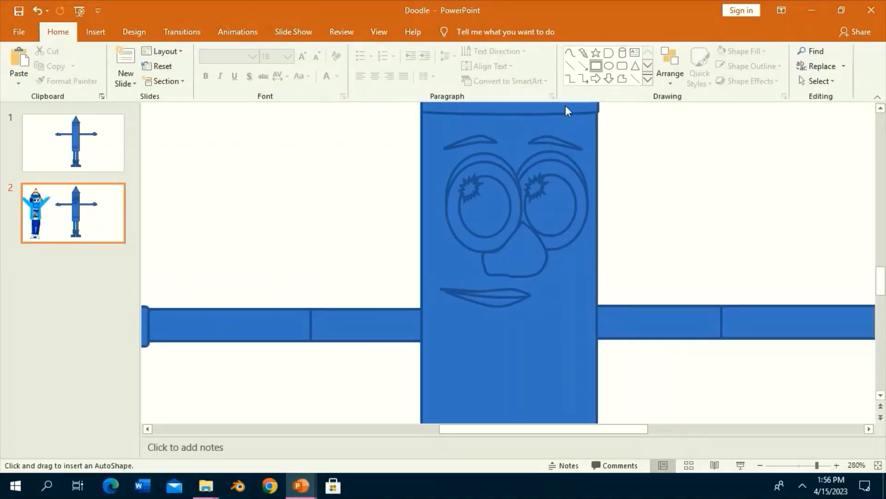
drag(304, 171, 376, 204)
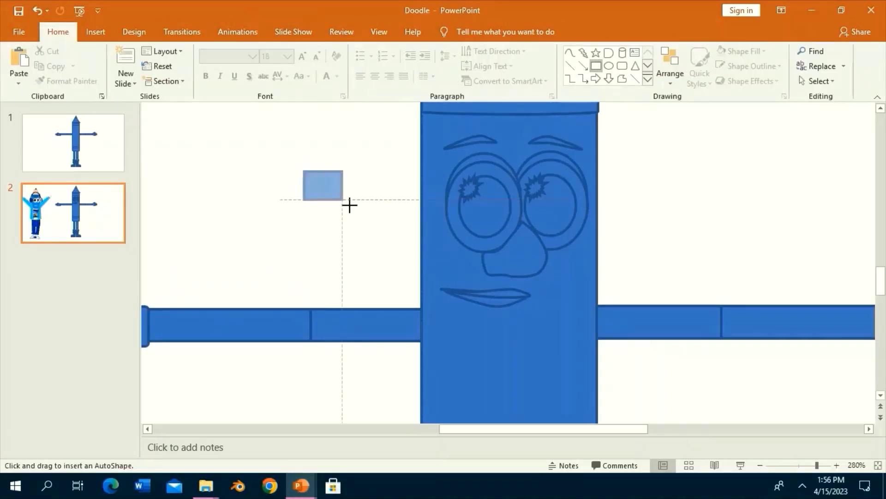
click(273, 167)
click(648, 79)
click(621, 174)
drag(297, 166, 376, 204)
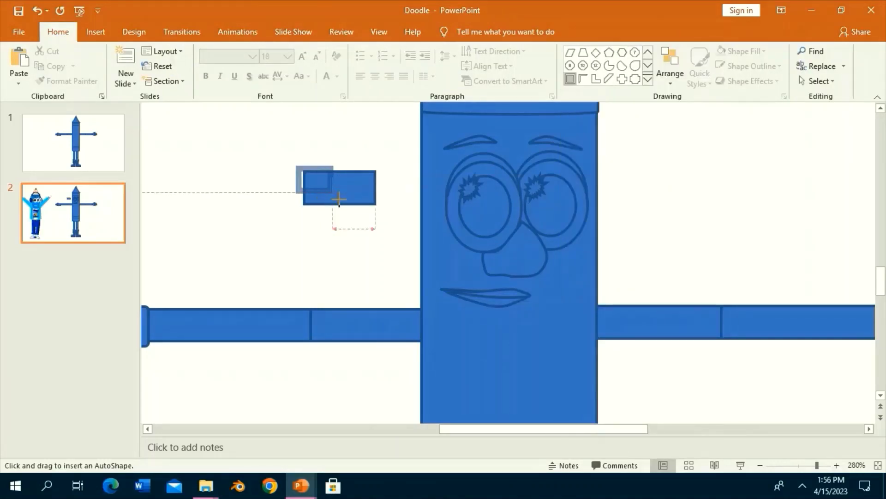
key(Right)
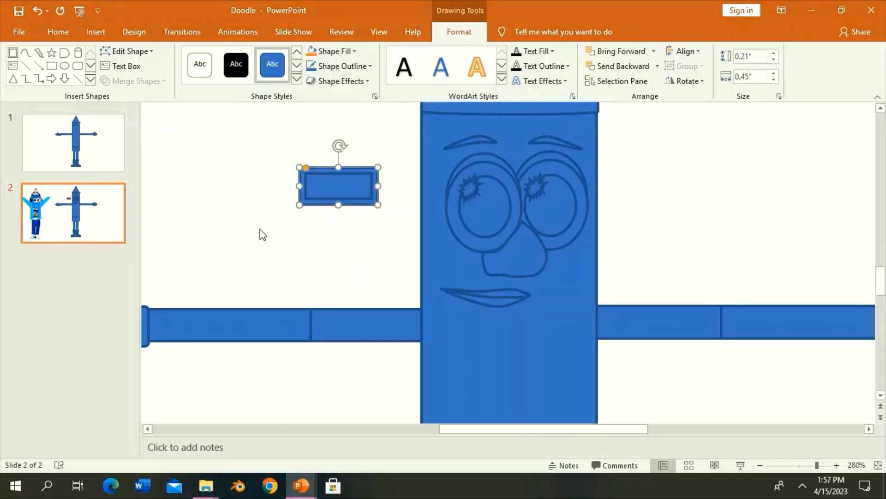
click(289, 227)
Step: Group the rectangles into a lens frame, place frames over both eyes and stretch them taller
drag(290, 227, 397, 135)
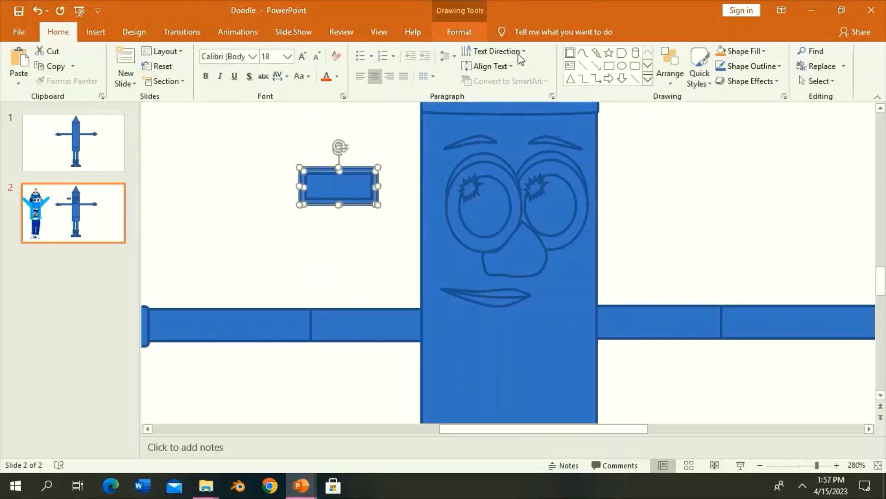
click(458, 31)
click(685, 66)
click(710, 85)
mouse_move(352, 191)
mouse_down()
mouse_move(498, 237)
mouse_move(578, 224)
mouse_up()
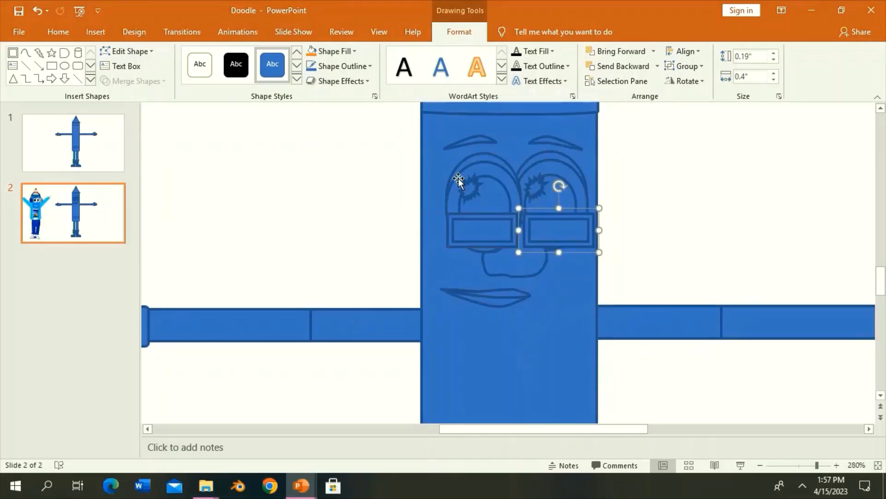
shift+click(462, 217)
drag(481, 207, 482, 191)
click(452, 192)
Step: Add a small bridge rectangle between the lenses and a glasses arm on each side
click(534, 233)
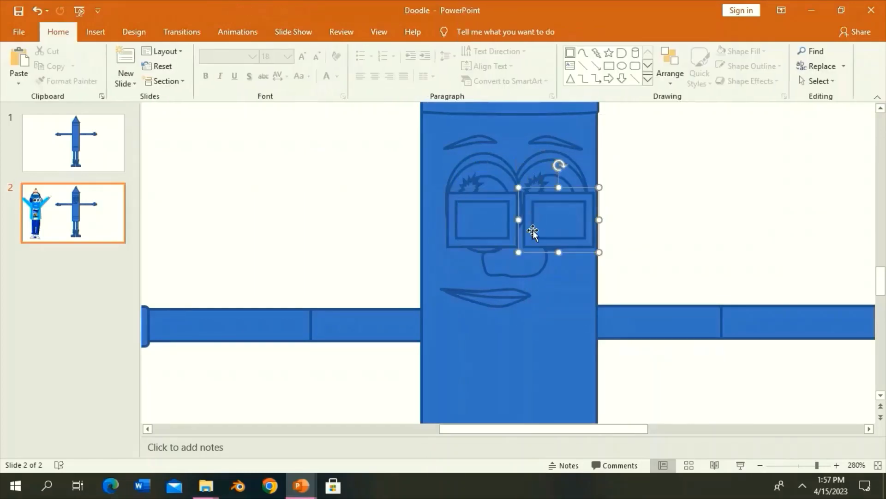
double_click(533, 233)
drag(516, 217, 525, 227)
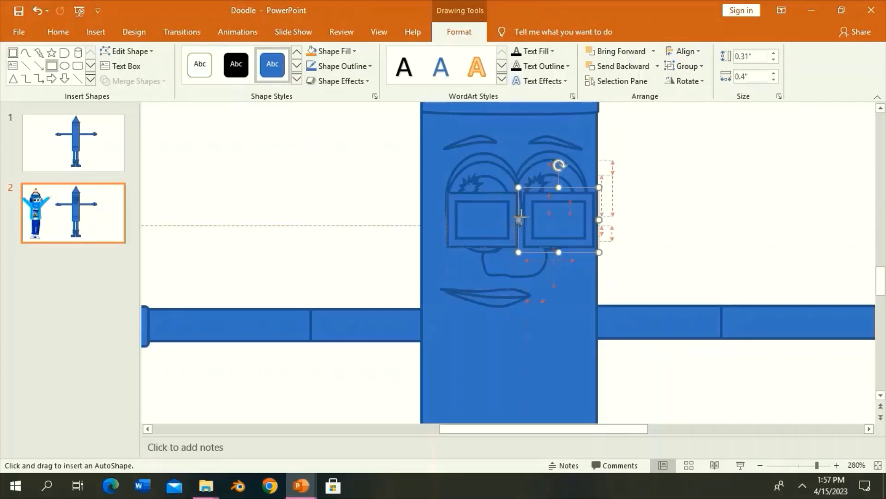
drag(360, 199, 415, 210)
mouse_move(387, 180)
mouse_down()
mouse_move(426, 192)
mouse_move(426, 213)
mouse_up()
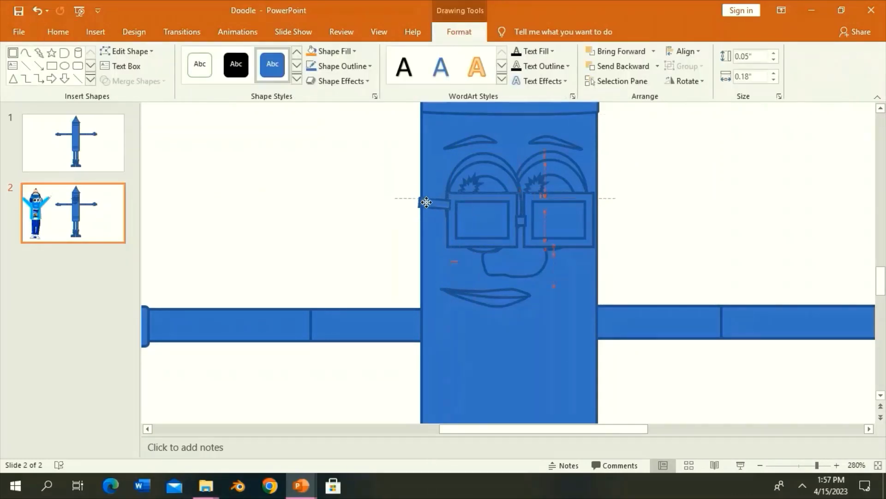
click(524, 256)
click(52, 65)
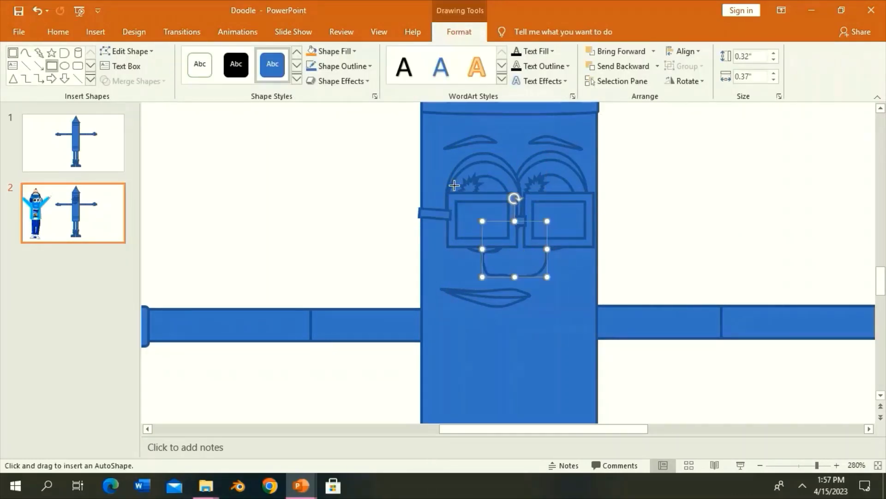
drag(595, 211, 597, 216)
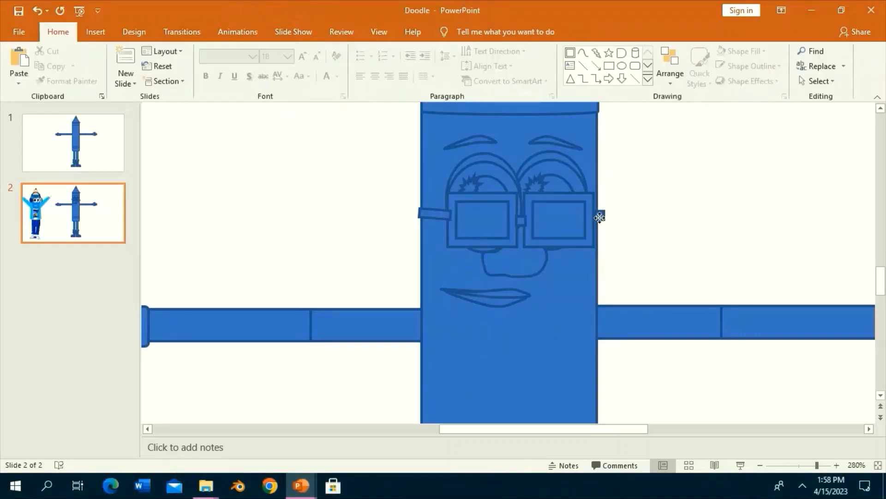
click(485, 294)
Step: Use Edit Points on the mouth, dragging its vertices into a fuller curved smile
click(126, 51)
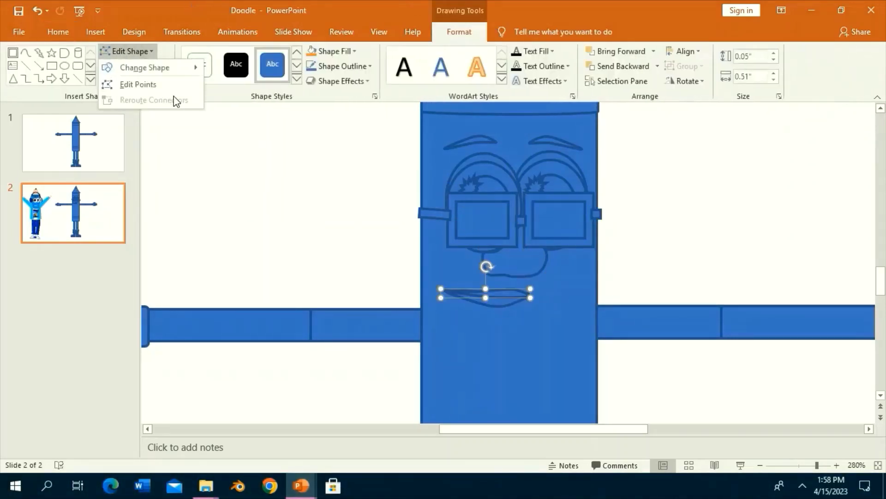
click(139, 83)
drag(472, 303, 492, 306)
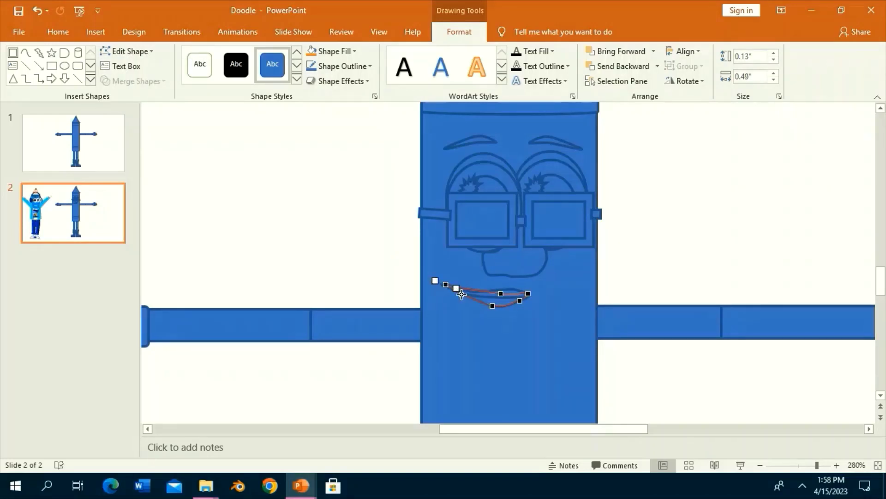
click(551, 322)
click(505, 298)
click(126, 51)
click(138, 83)
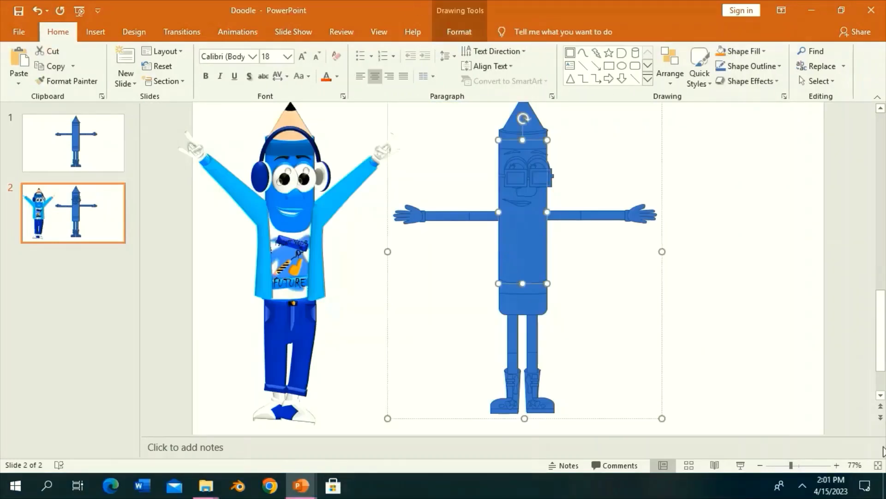
click(813, 465)
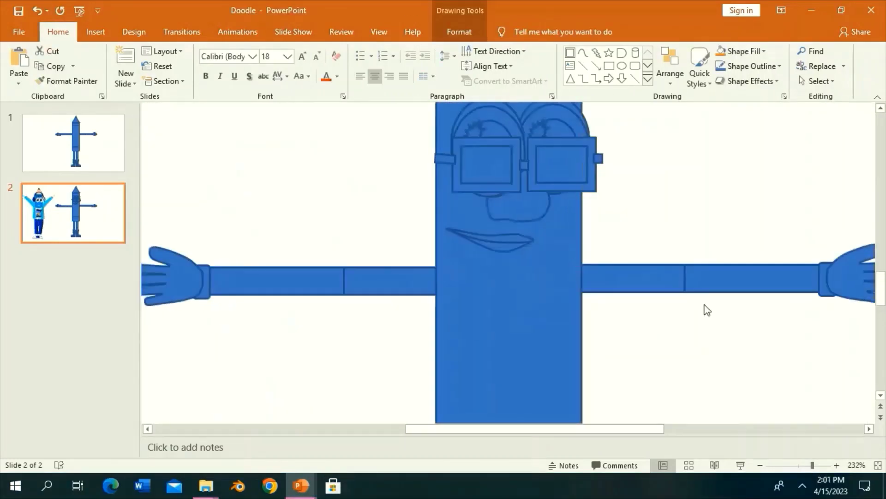
Step: Draw a wide rectangle across the upper arm next to the body as a sleeve piece
click(609, 65)
mouse_move(581, 261)
mouse_down()
mouse_move(648, 296)
mouse_move(647, 315)
mouse_move(411, 292)
mouse_up()
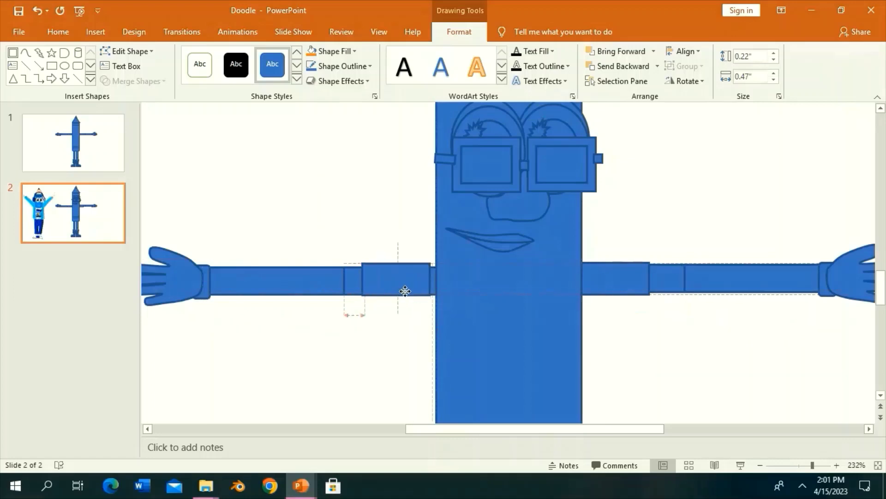
click(416, 318)
scroll(445, 222, down, 1)
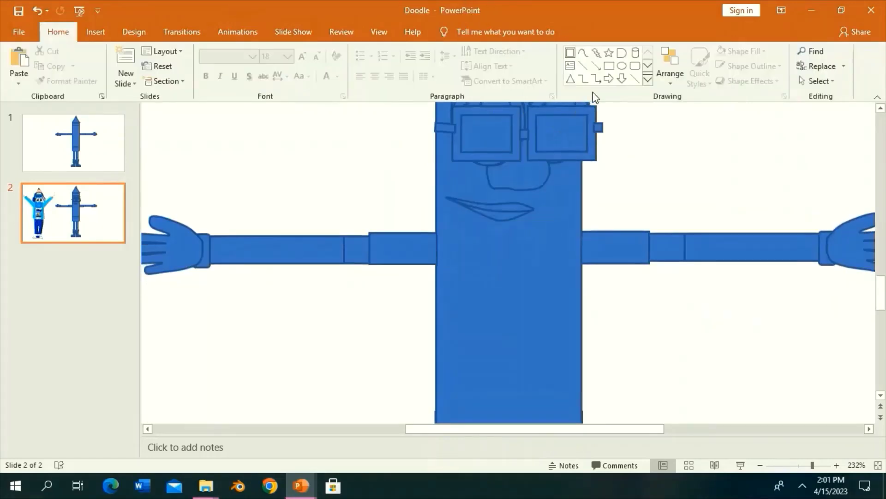
click(570, 52)
scroll(463, 217, down, 2)
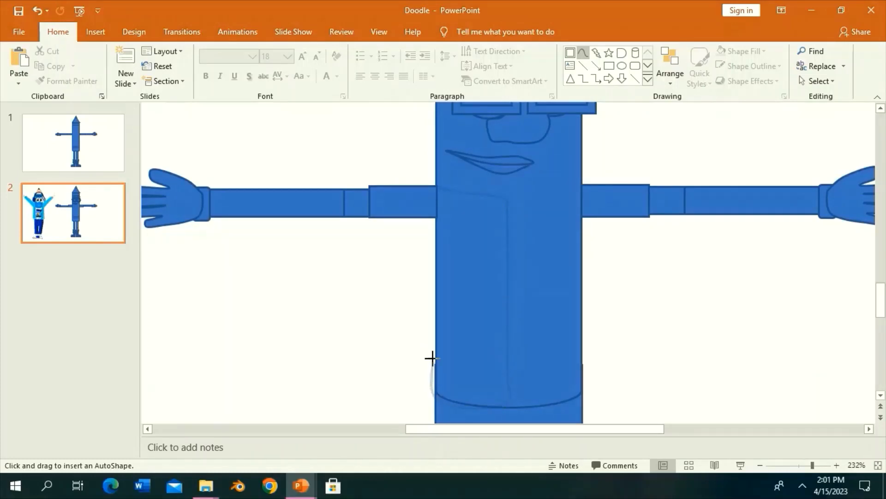
Step: Freeform the left jacket panel down the body, closing its outline and adjusting its points
drag(431, 358, 508, 189)
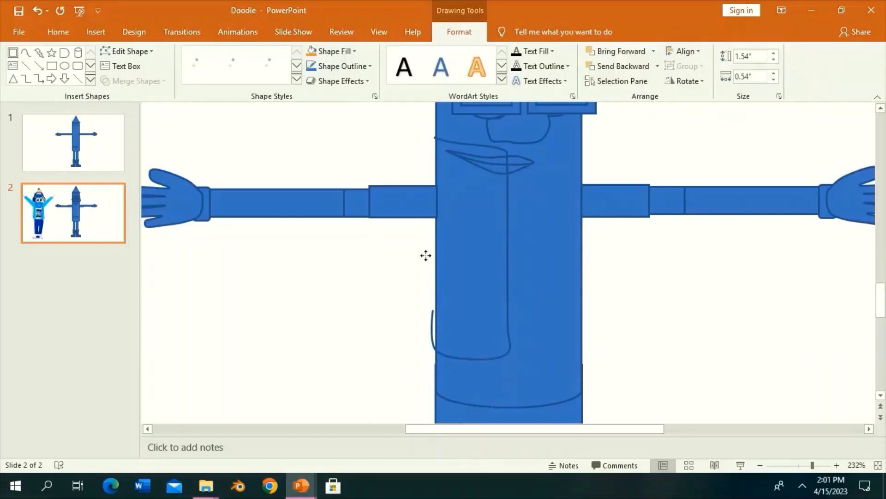
click(130, 51)
click(127, 75)
right_click(435, 357)
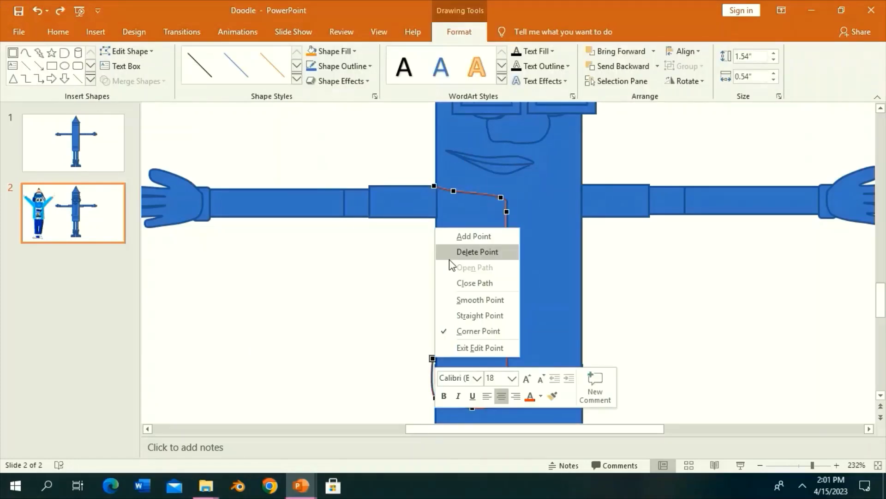
click(476, 283)
drag(437, 402, 435, 397)
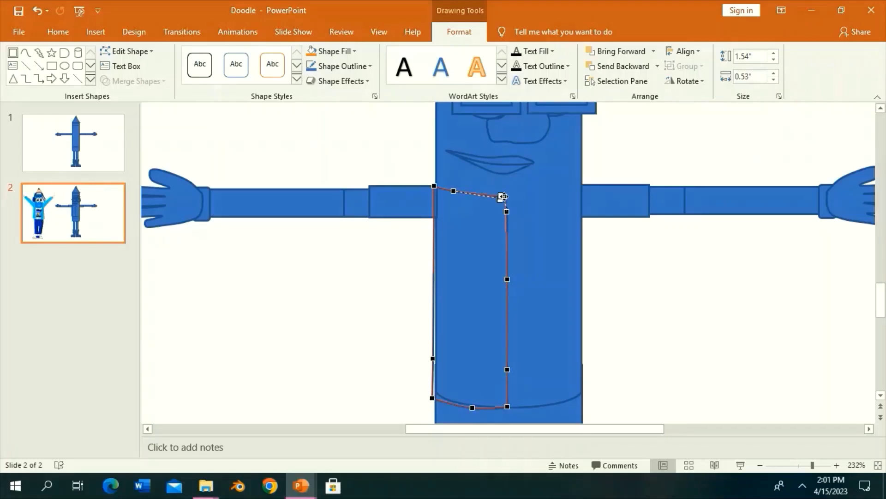
click(427, 271)
Step: Apply the blue outlined shape style, then duplicate, flip horizontally and place the copy on the right
click(433, 258)
click(297, 79)
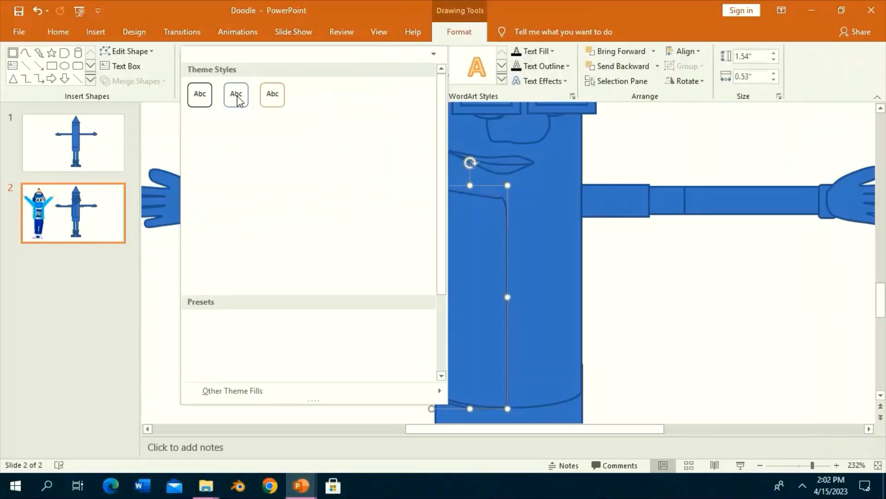
click(277, 280)
key(ctrl+d)
click(685, 81)
click(679, 159)
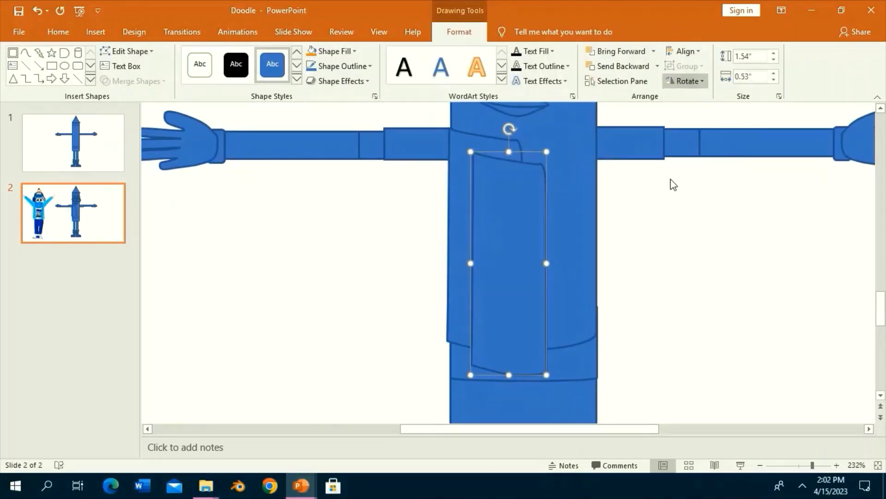
drag(510, 246, 564, 226)
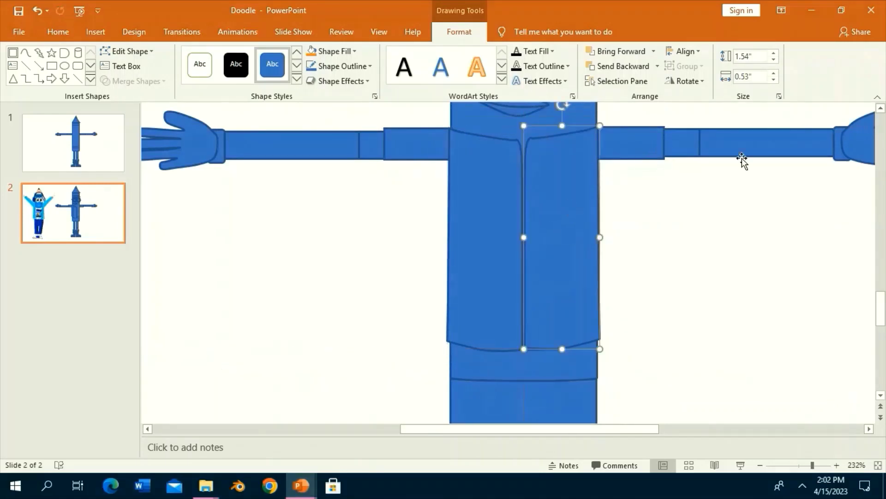
click(499, 247)
shift+click(597, 310)
key(Escape)
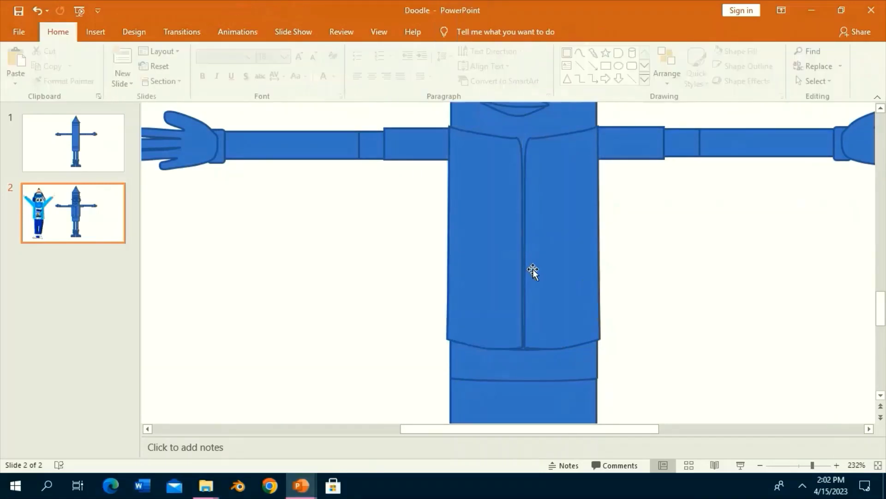
click(485, 259)
click(631, 243)
Step: Draw a thin rectangle down the jacket's centre as a button strip
click(609, 66)
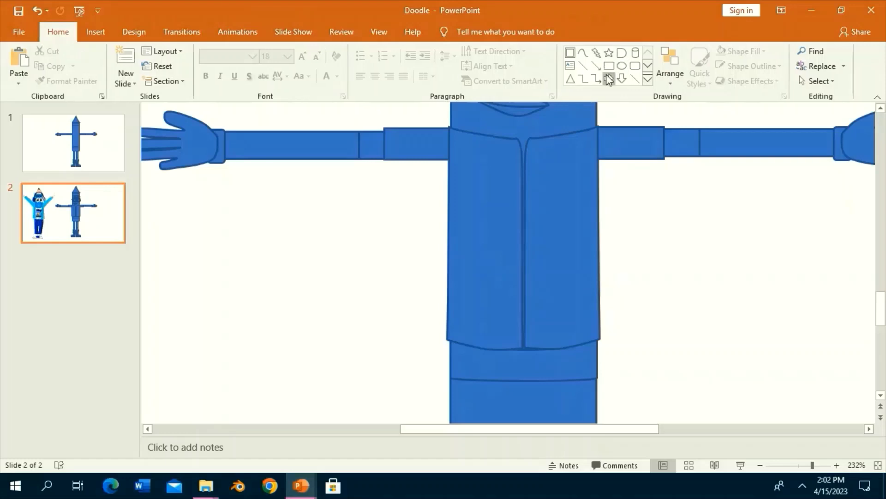
drag(514, 138, 531, 349)
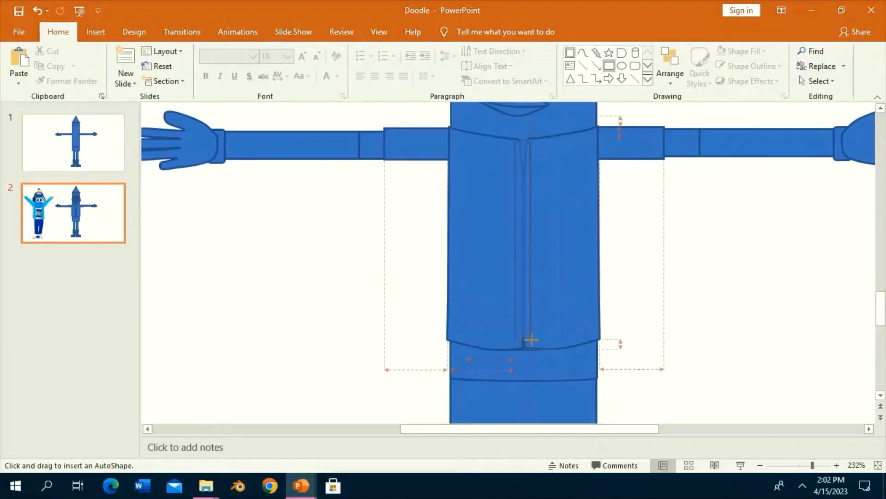
click(642, 191)
scroll(643, 191, up, 3)
Step: Shift both glasses lenses slightly up into a new position
click(569, 182)
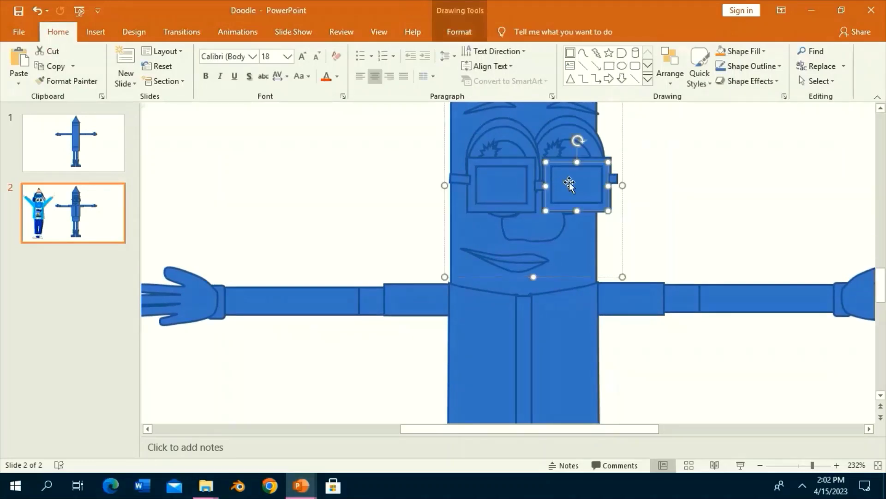
shift+click(499, 173)
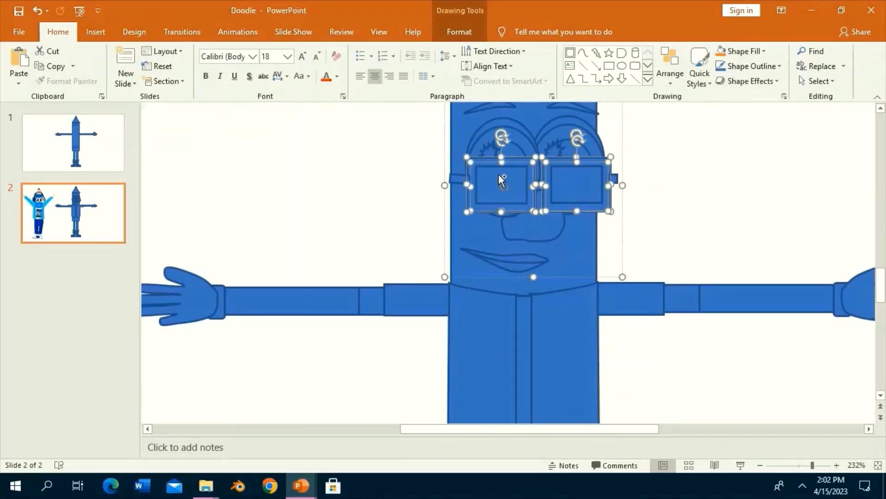
drag(499, 174, 503, 167)
click(642, 224)
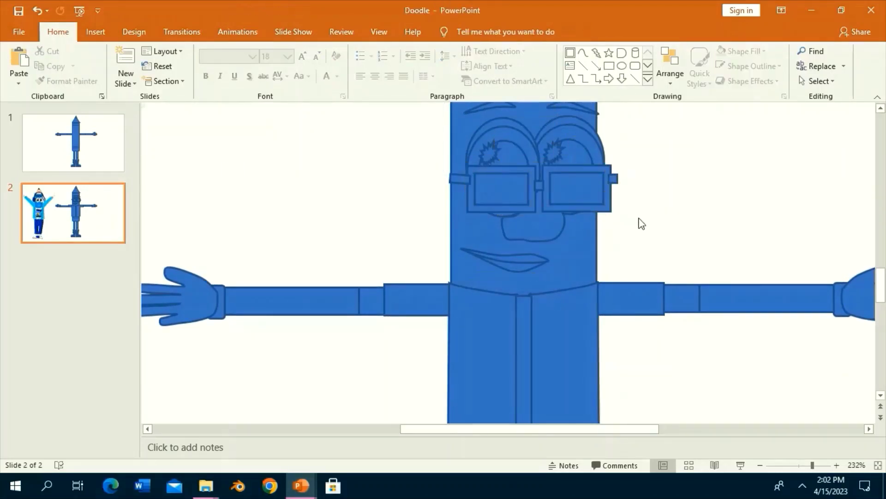
Step: Freeform a collar lapel at the neck and refine it with Edit Points
click(531, 331)
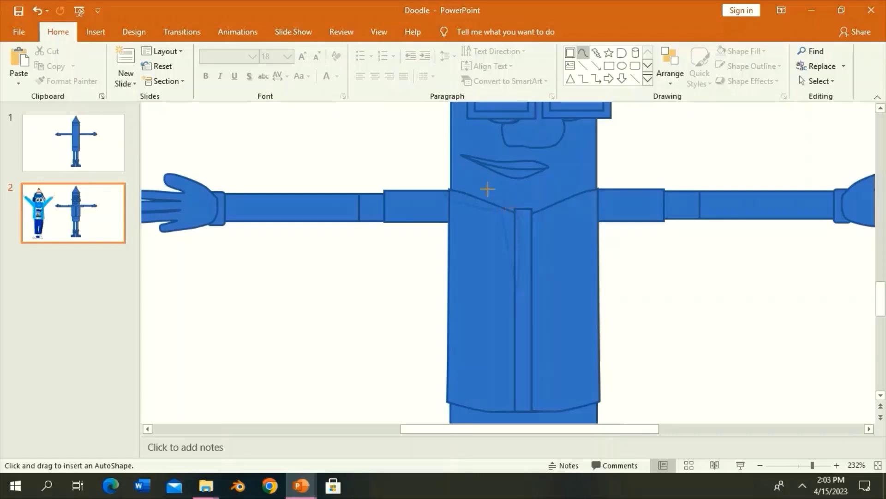
double_click(449, 185)
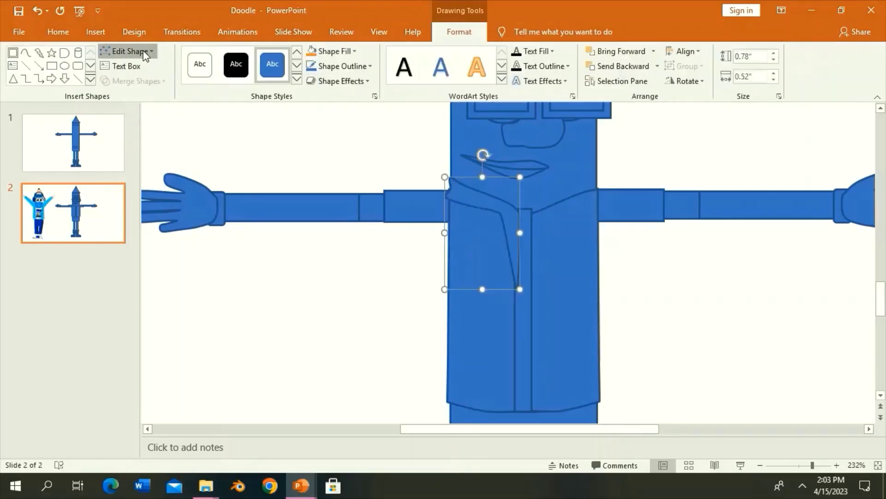
click(129, 50)
click(134, 79)
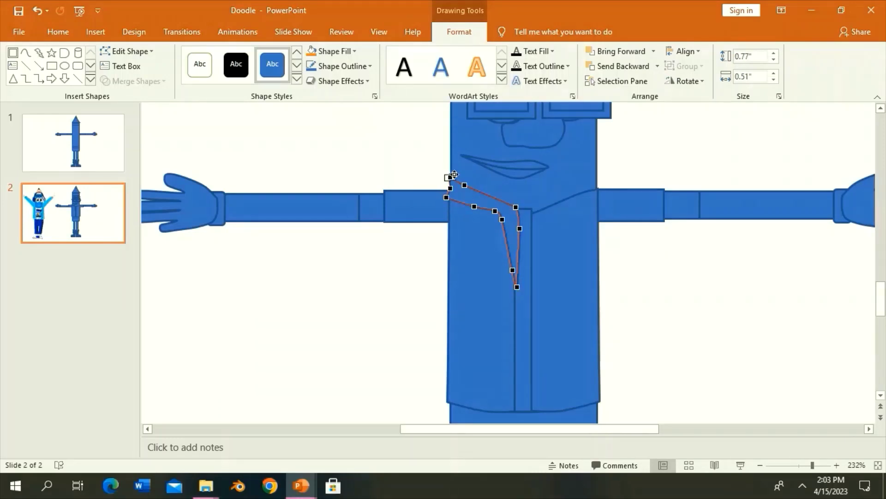
Step: Copy the lapel, flip it horizontally and place it on the jacket's right side
key(ctrl+c)
key(ctrl+v)
click(686, 81)
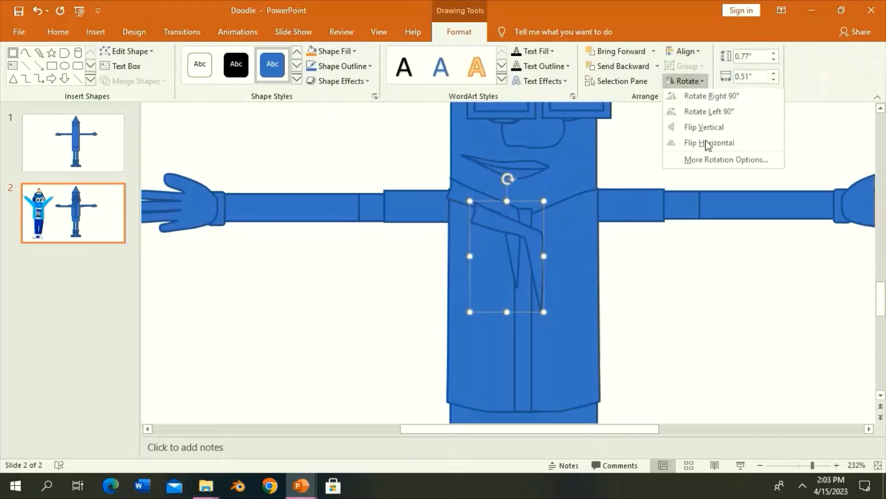
click(704, 144)
drag(503, 241, 577, 221)
key(ctrl+z)
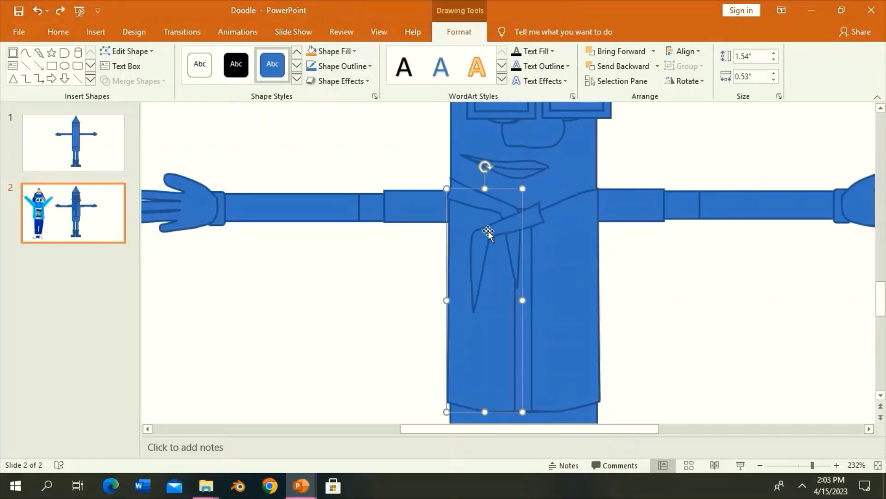
mouse_move(489, 230)
mouse_down()
mouse_move(562, 213)
mouse_move(553, 211)
mouse_up()
click(715, 181)
Step: Draw a thin rectangular band across the arms
click(609, 66)
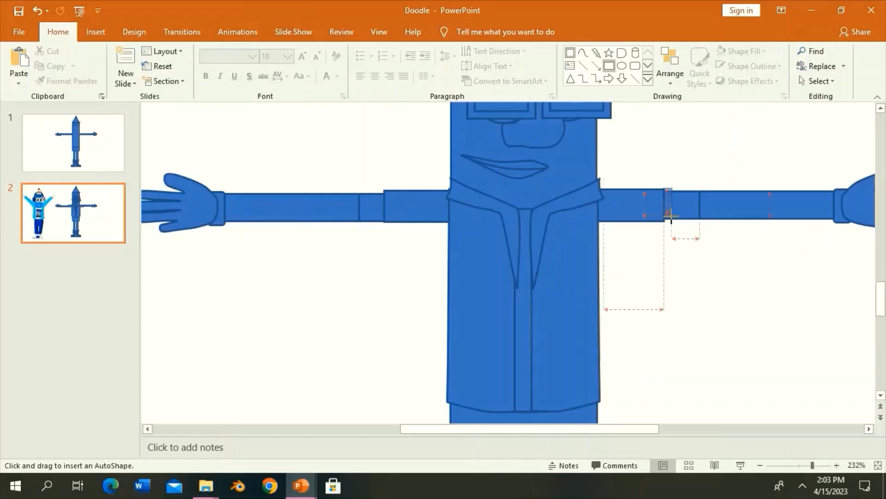
drag(672, 221, 381, 215)
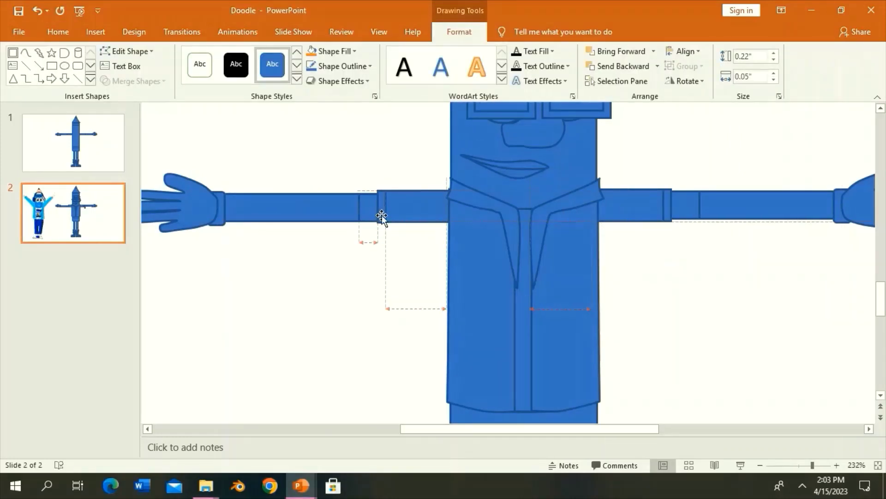
click(605, 137)
scroll(623, 166, up, 5)
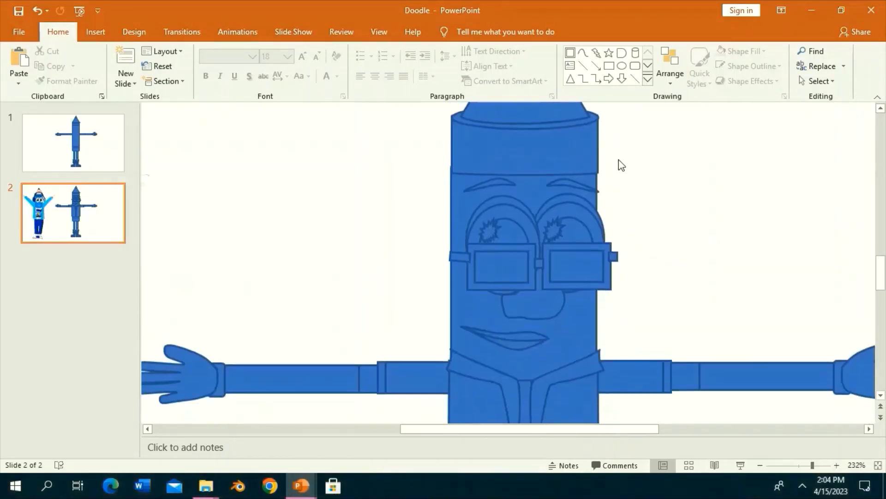
scroll(621, 165, down, 5)
click(622, 65)
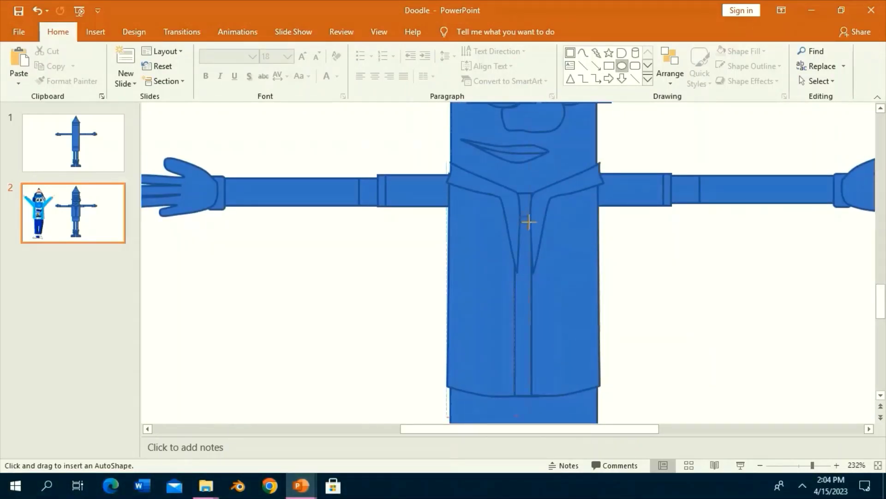
Step: Add small oval buttons at intervals down the centre strip, duplicating the first oval
drag(523, 216, 531, 233)
key(ctrl+z)
click(525, 221)
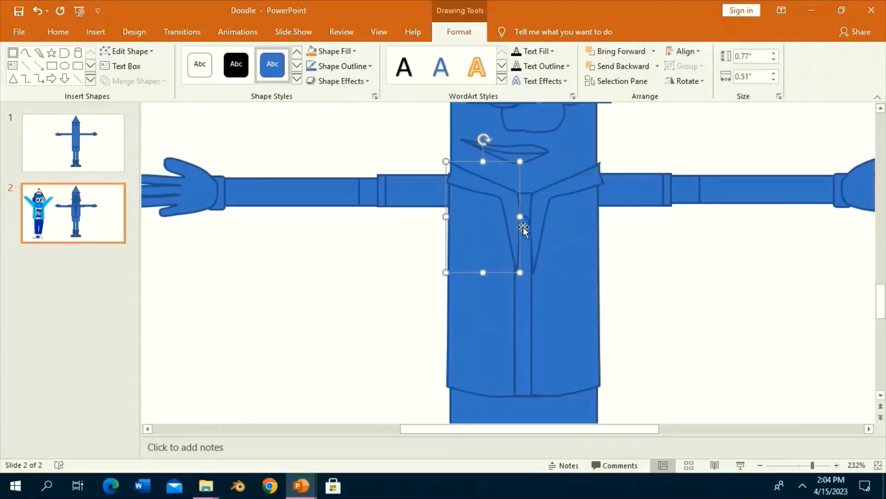
key(ctrl+y)
click(822, 465)
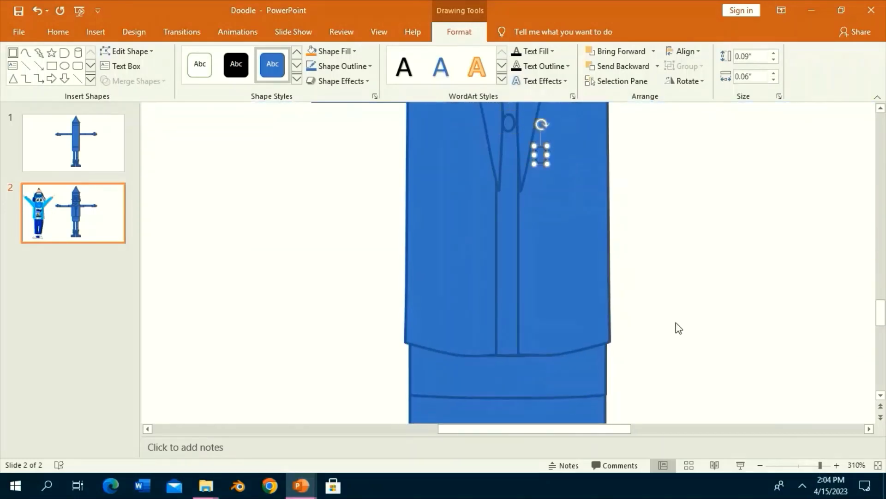
mouse_move(542, 156)
mouse_down()
mouse_move(510, 158)
mouse_move(511, 193)
mouse_up()
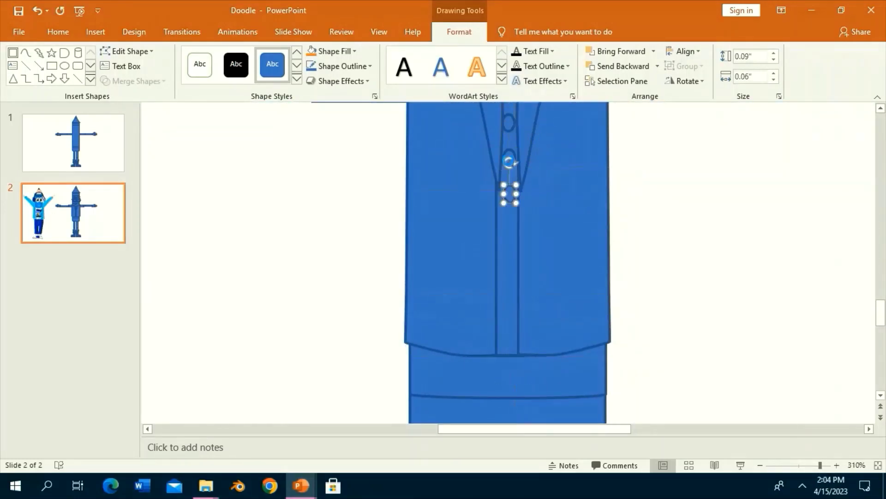
key(ctrl+d)
key(ctrl+d)
key(ctrl+d)
key(ctrl+d)
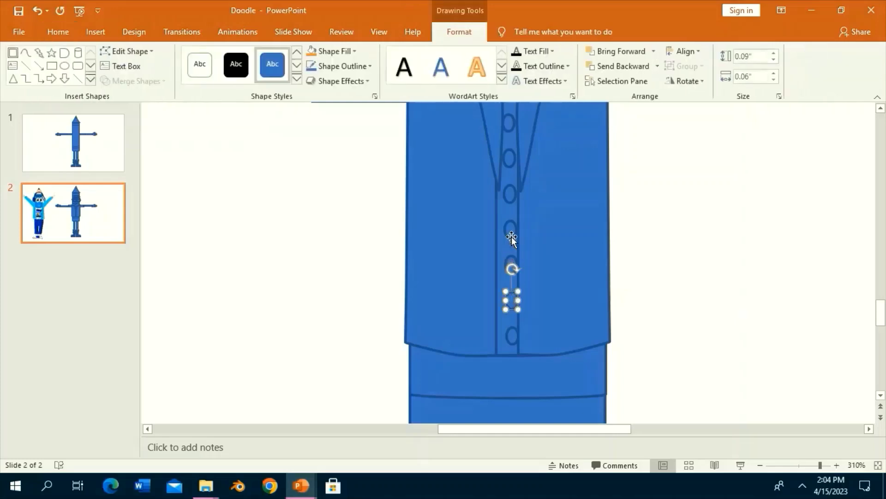
click(511, 229)
click(511, 267)
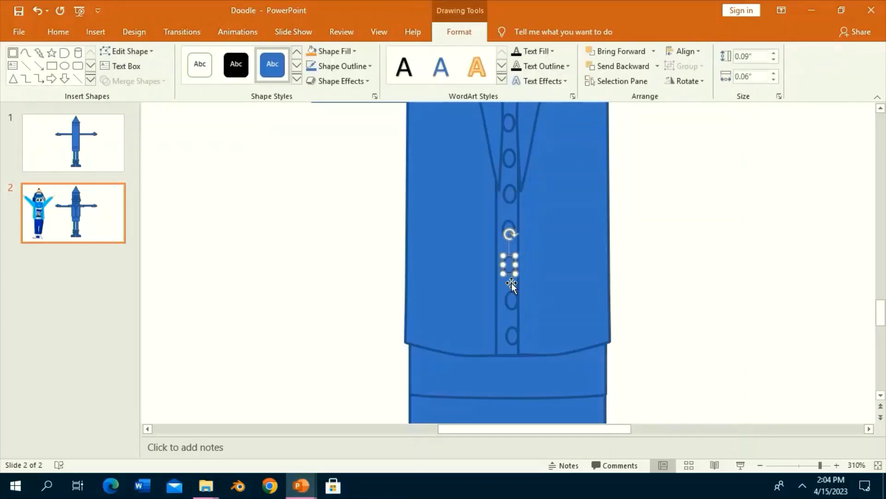
click(511, 302)
click(514, 339)
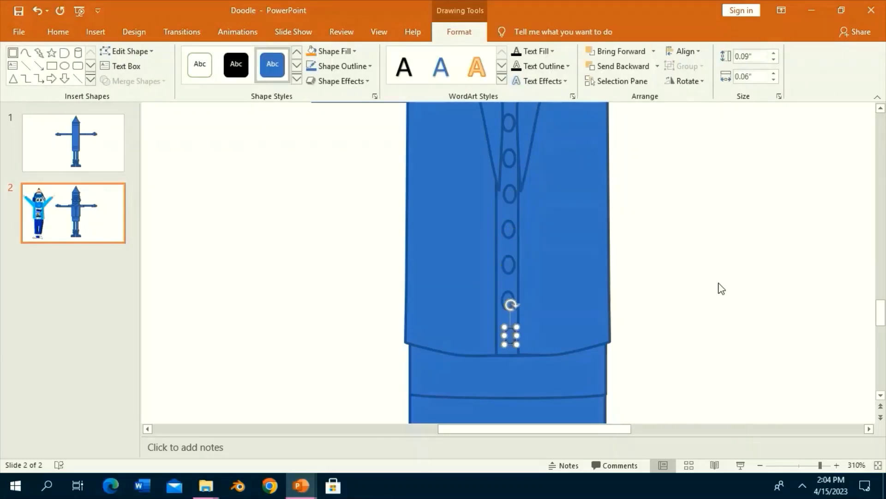
click(730, 272)
Step: Draw a D-shaped chest pocket, rotate its curve downward, and zoom out
scroll(692, 207, up, 3)
click(622, 53)
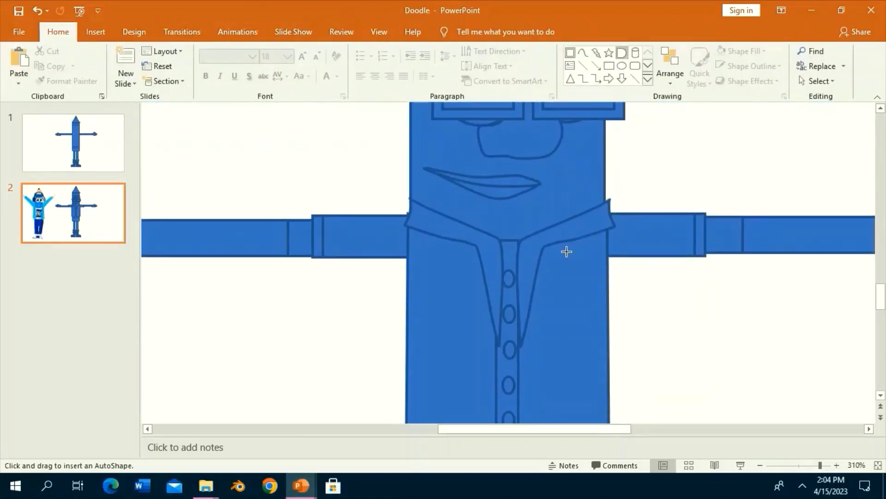
drag(574, 315, 589, 317)
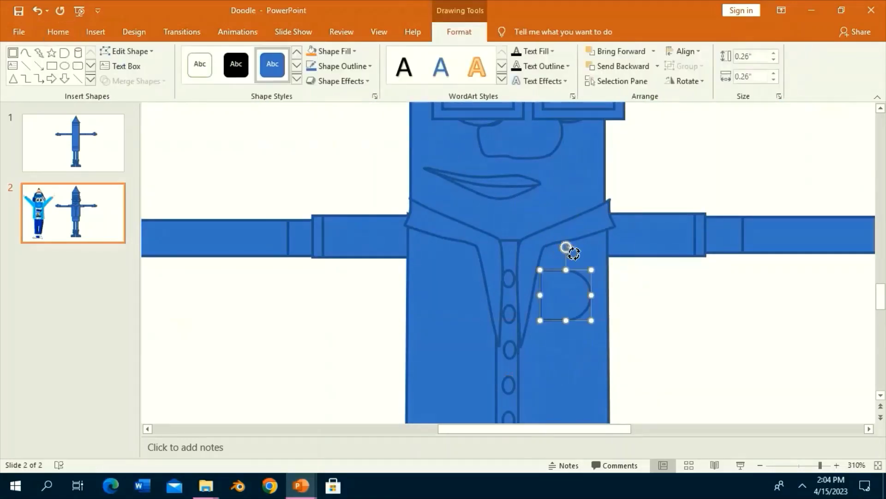
mouse_move(566, 250)
mouse_down()
mouse_move(609, 285)
mouse_move(613, 309)
mouse_move(600, 318)
mouse_up()
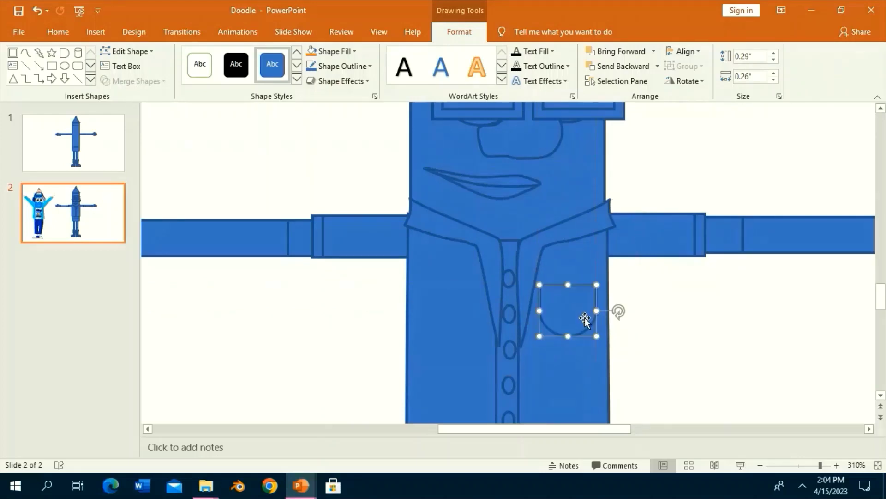
key(Escape)
click(805, 466)
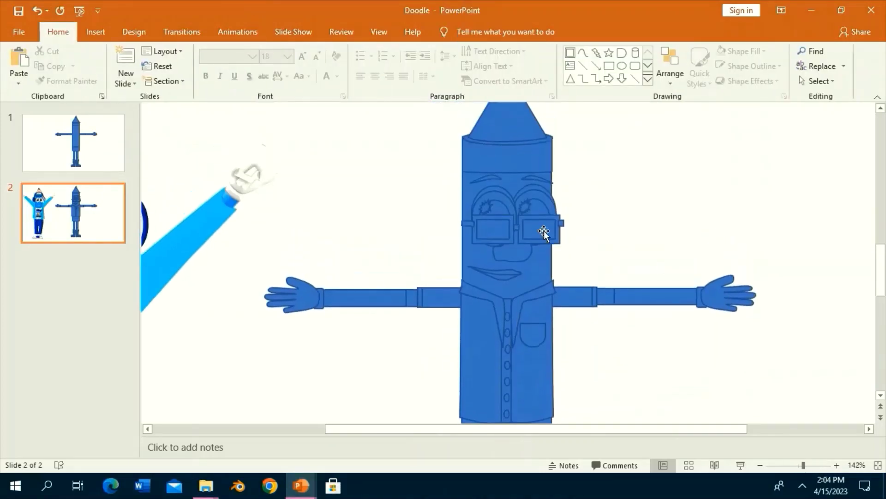
Step: Draw a rectangle waistband across the character's waist and narrow it slightly
click(539, 232)
scroll(626, 258, down, 3)
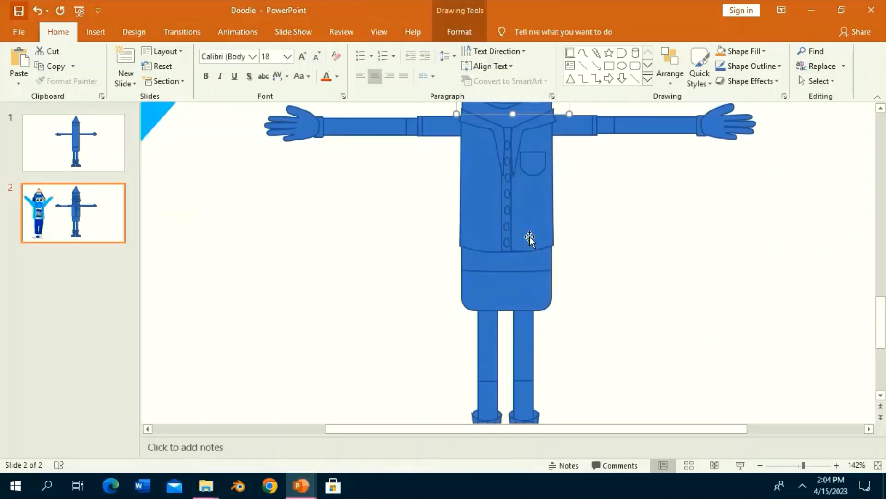
scroll(530, 237, down, 3)
click(609, 66)
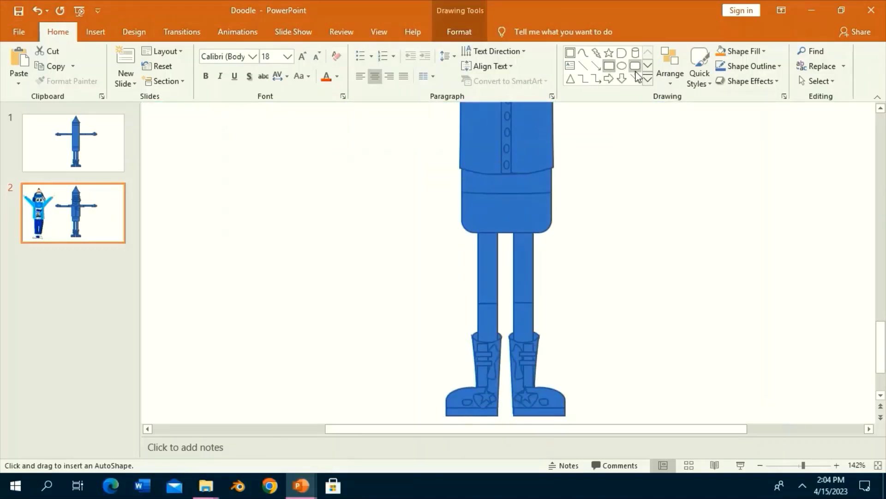
click(648, 79)
click(673, 138)
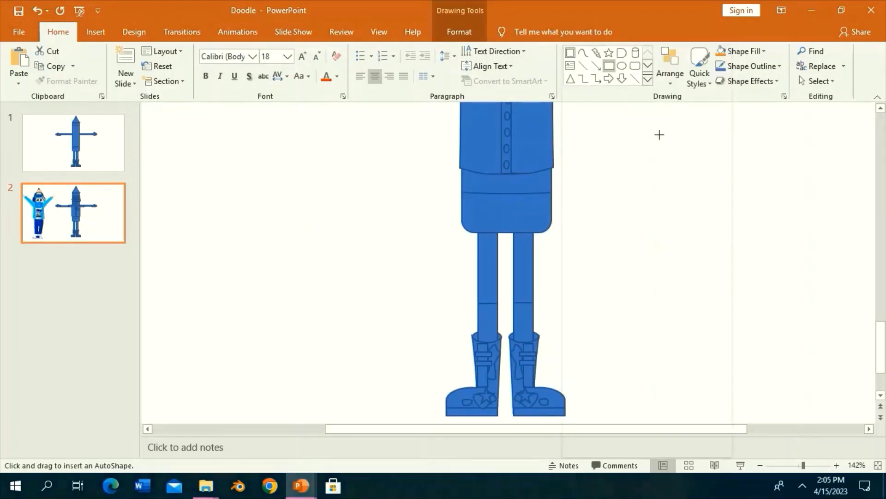
drag(457, 174, 551, 233)
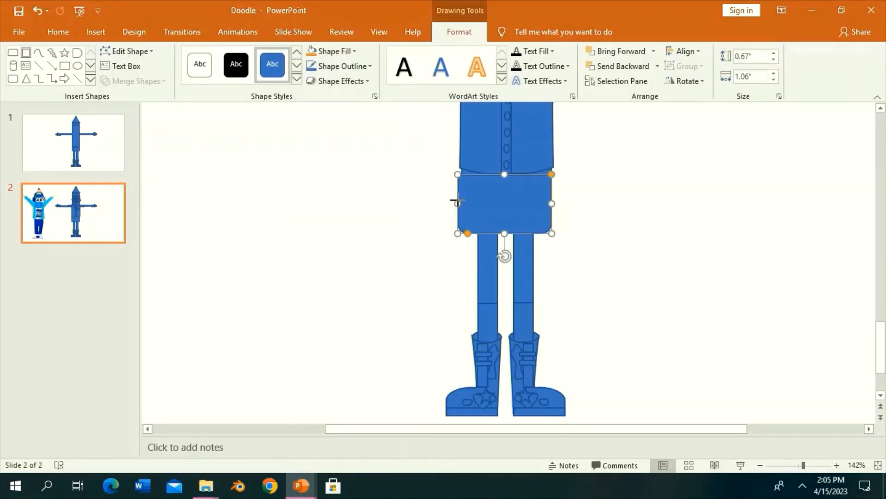
drag(458, 201, 462, 201)
click(473, 237)
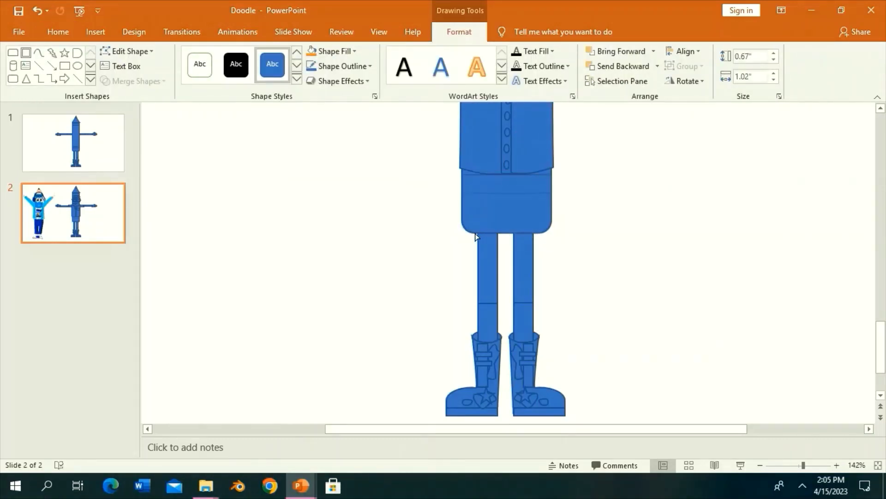
Step: Add a D-shaped pocket on the right side of the shorts, rotated below the waistband
click(525, 204)
scroll(526, 204, up, 10)
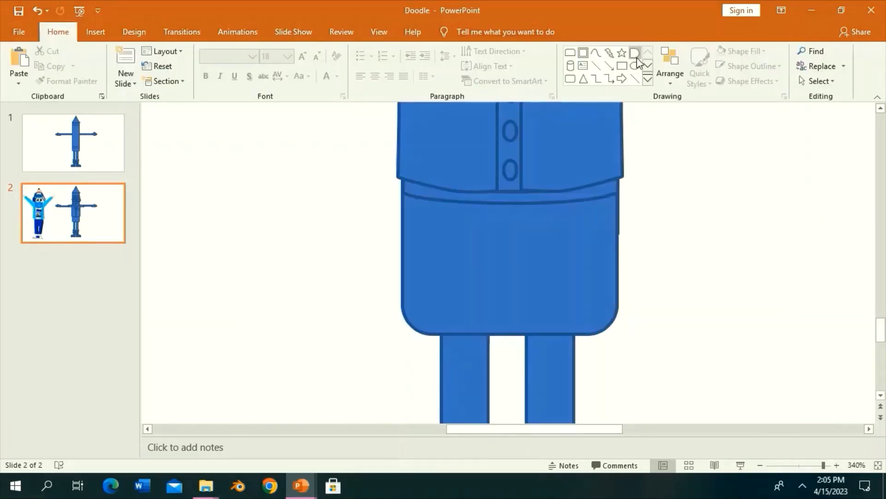
click(635, 53)
drag(580, 216, 625, 271)
mouse_move(605, 190)
mouse_down()
mouse_move(662, 252)
mouse_move(605, 234)
mouse_up()
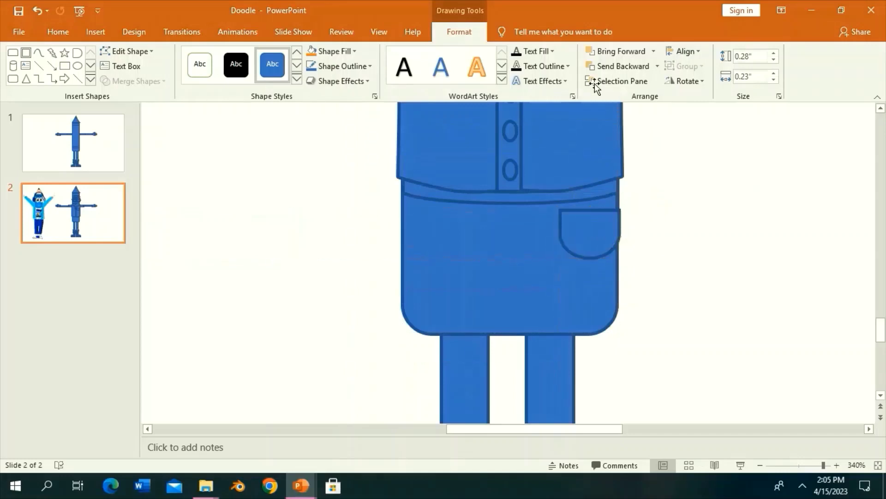
key(Escape)
Step: Add a narrow rectangular fly strip with a small oval button
click(622, 66)
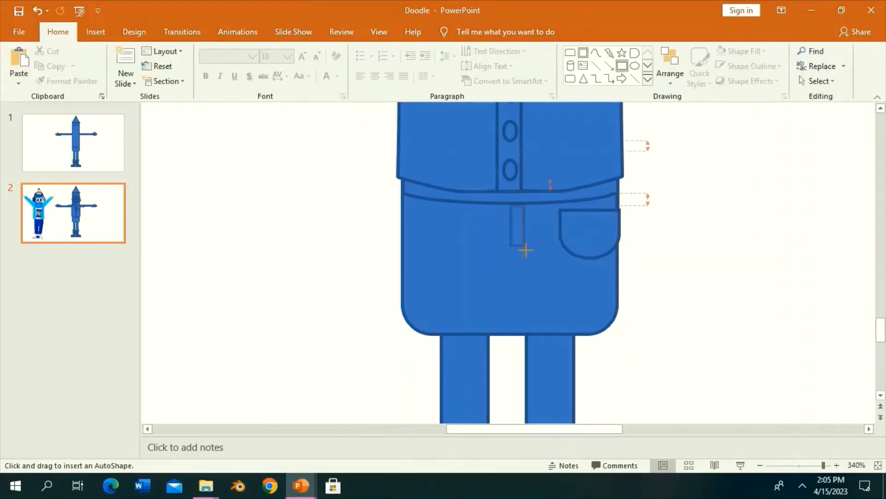
drag(528, 259, 527, 262)
key(Escape)
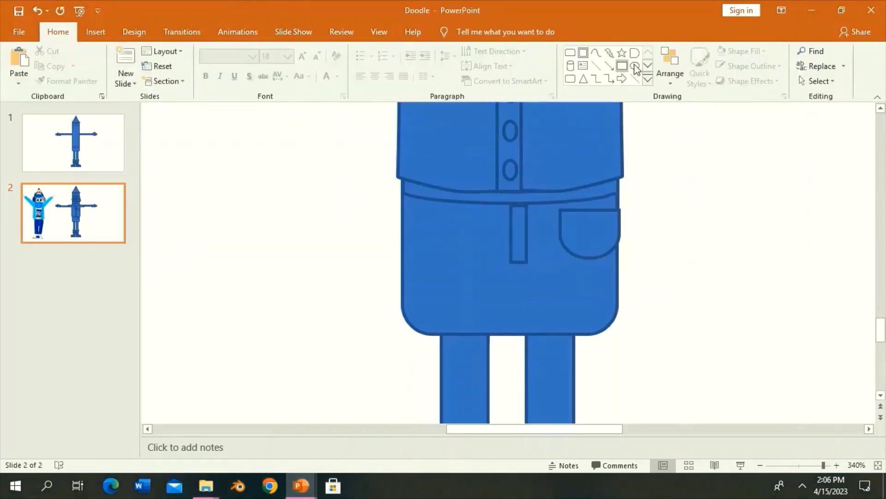
click(635, 66)
drag(523, 218, 527, 221)
key(Escape)
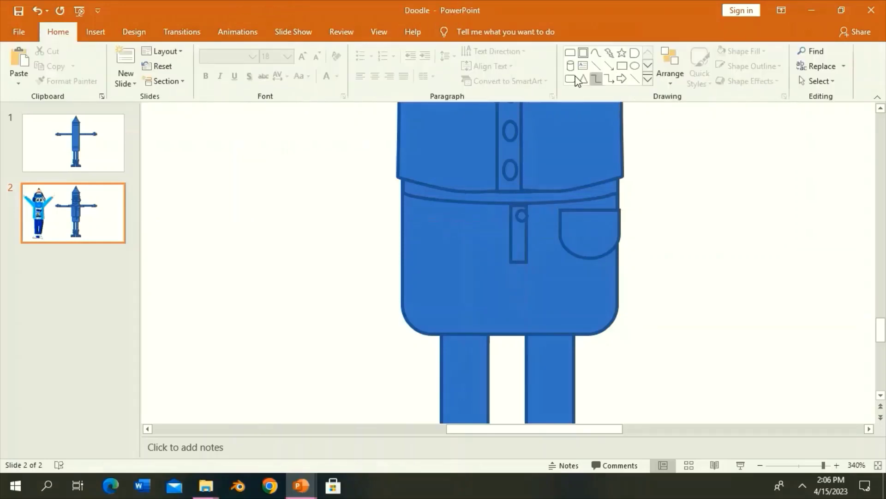
Step: Draw curve zigzag stitching on the left, a patch on the right, and a belt loop
click(596, 52)
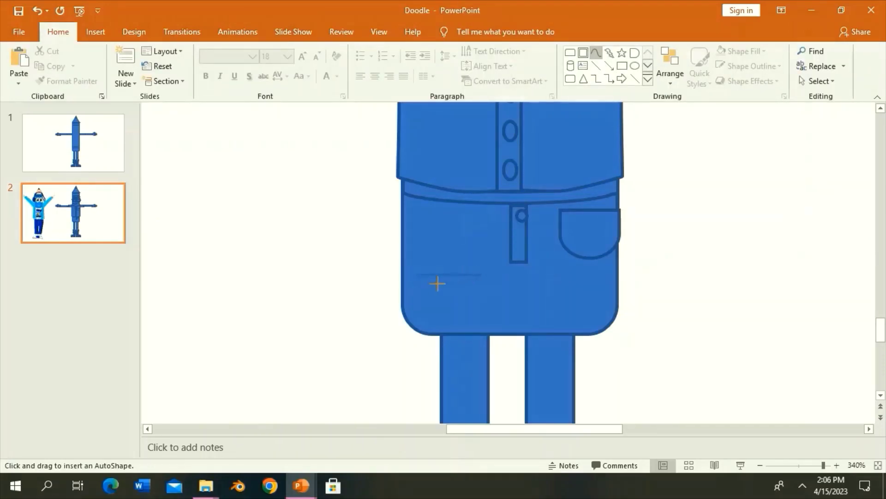
double_click(450, 315)
key(Escape)
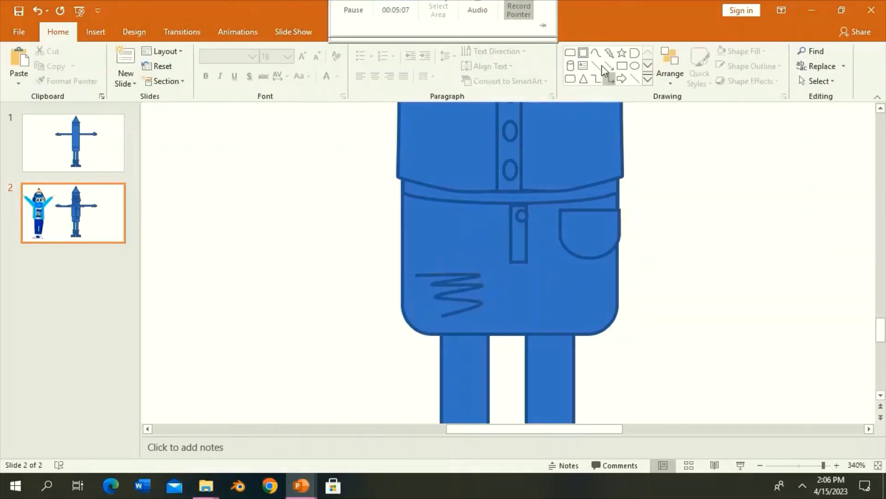
click(597, 52)
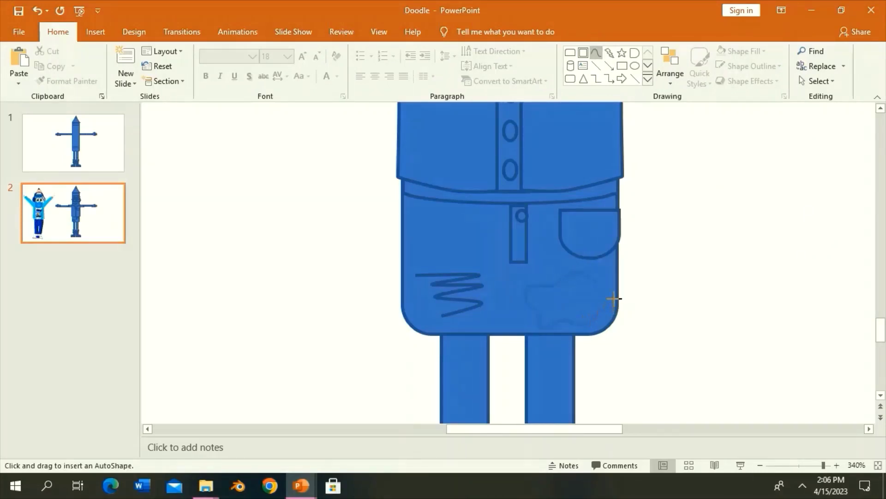
double_click(599, 284)
key(Escape)
click(621, 66)
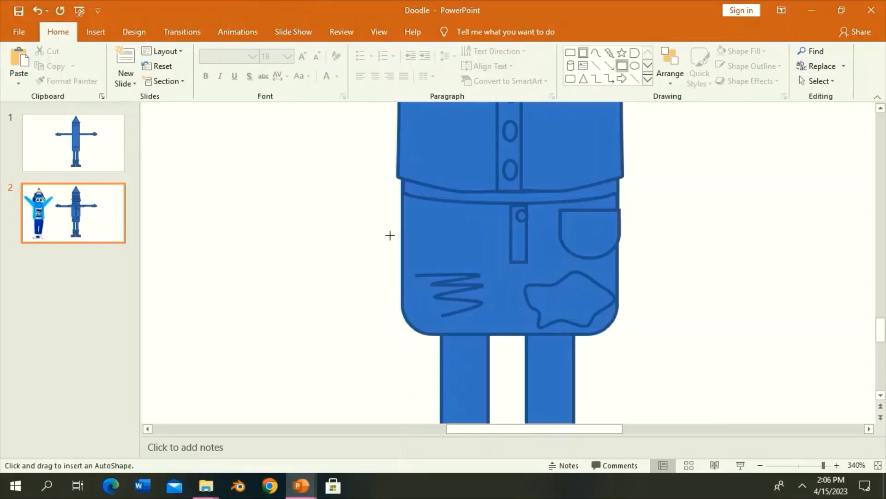
drag(410, 210, 448, 214)
Step: Draw a rectangle covering the character's left leg
click(746, 297)
click(805, 465)
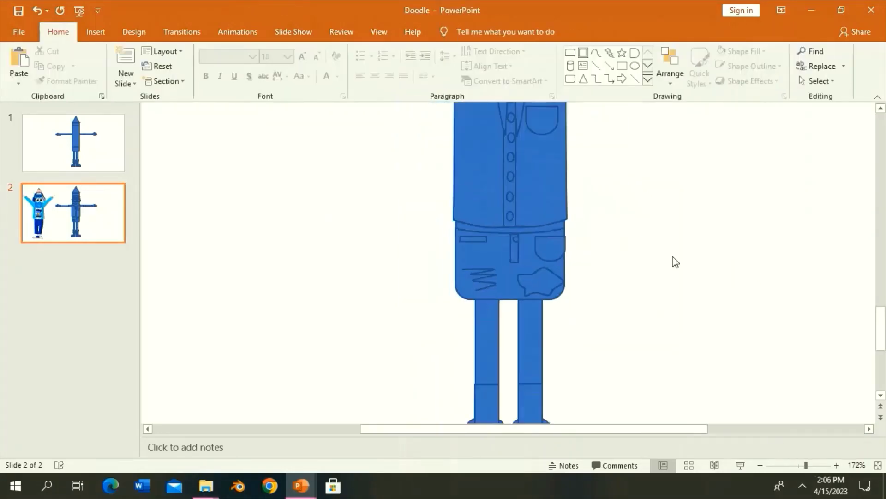
click(622, 66)
drag(455, 270, 507, 395)
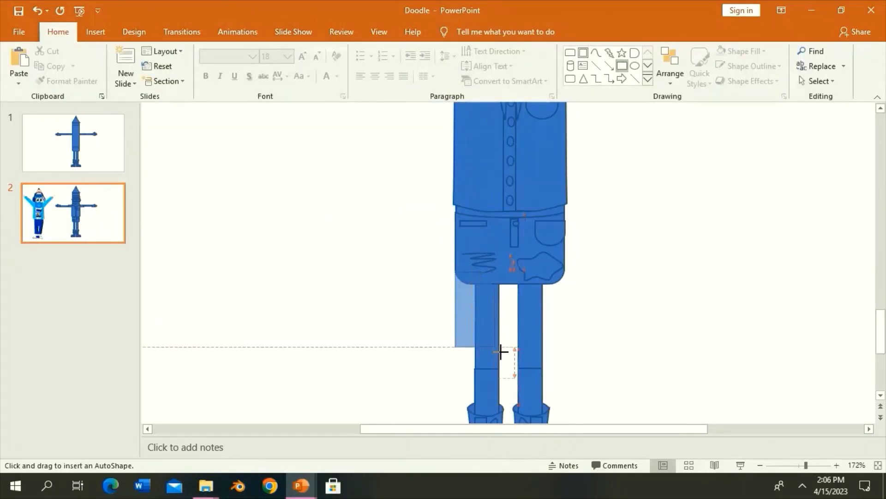
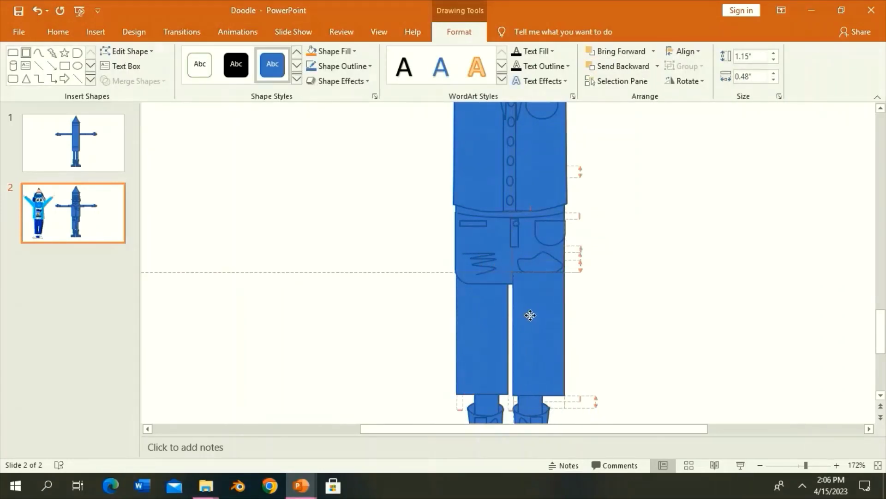
Step: Put the right jeans leg back in place and send it behind the pocket patch
drag(531, 315, 530, 317)
click(636, 69)
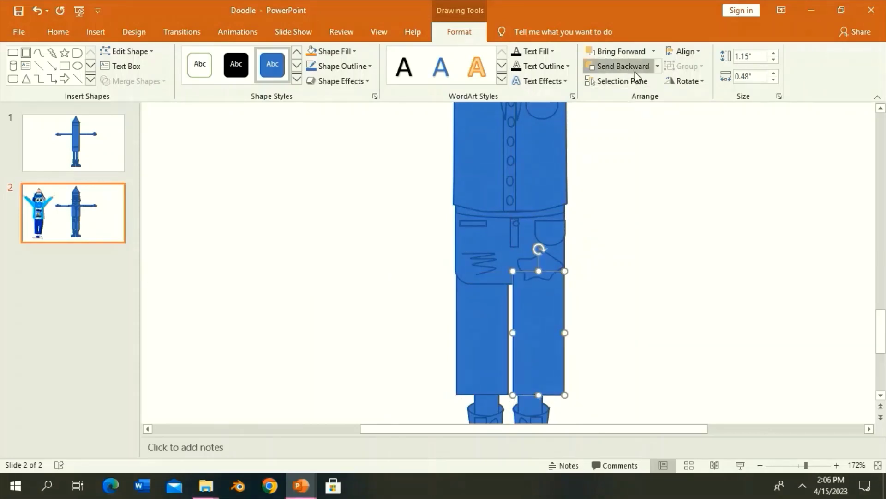
key(Escape)
click(539, 286)
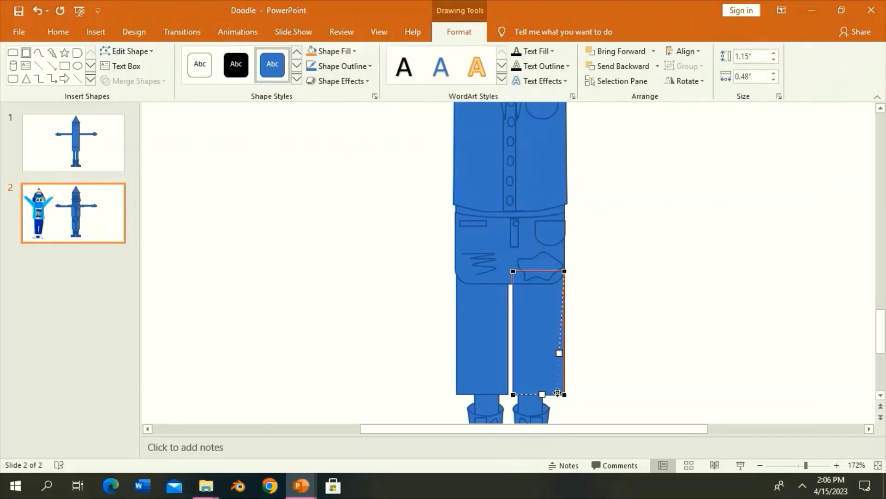
key(ctrl+z)
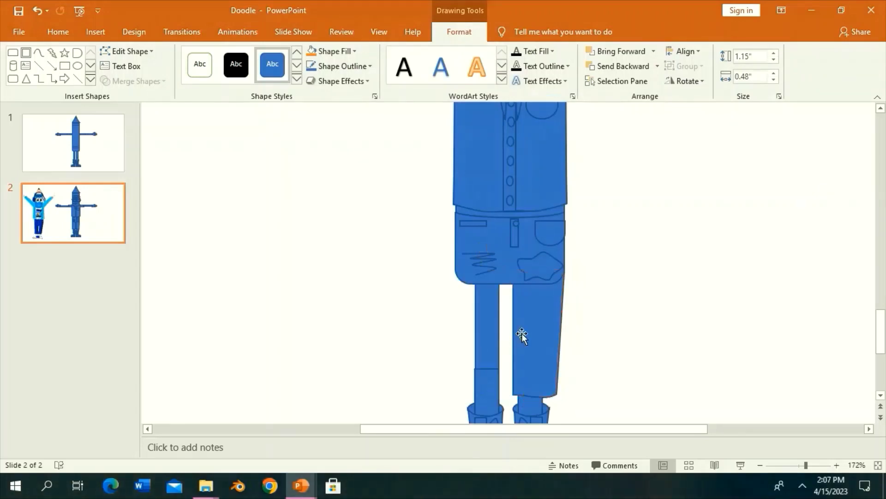
key(ctrl+z)
key(ctrl+z)
Step: Flip the other leg horizontally, move it to the left and send it behind the hip piece
click(670, 86)
click(700, 144)
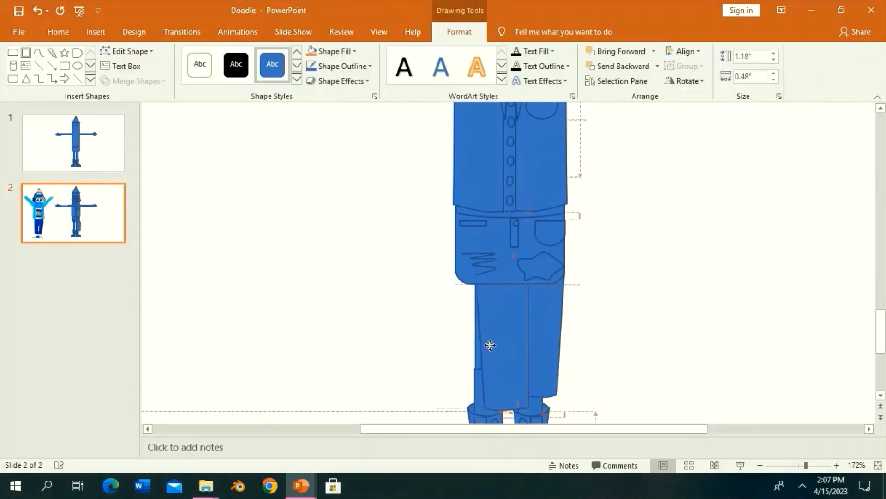
drag(556, 351, 485, 336)
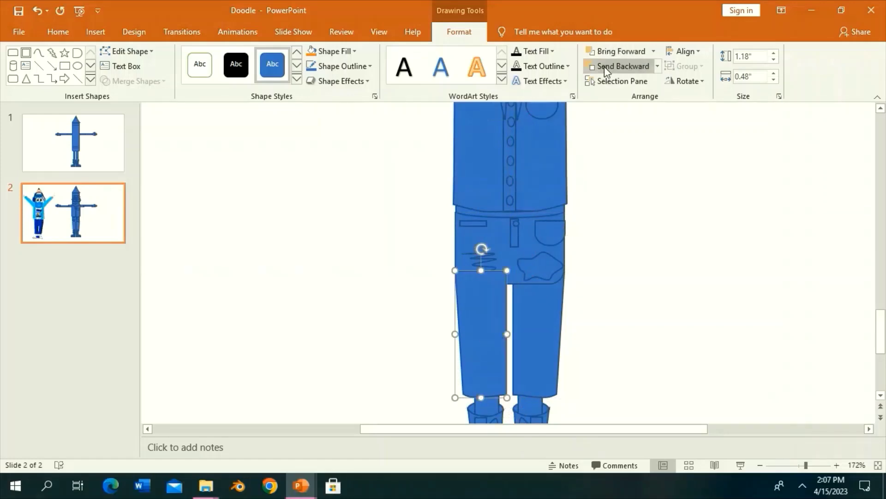
click(606, 68)
key(Escape)
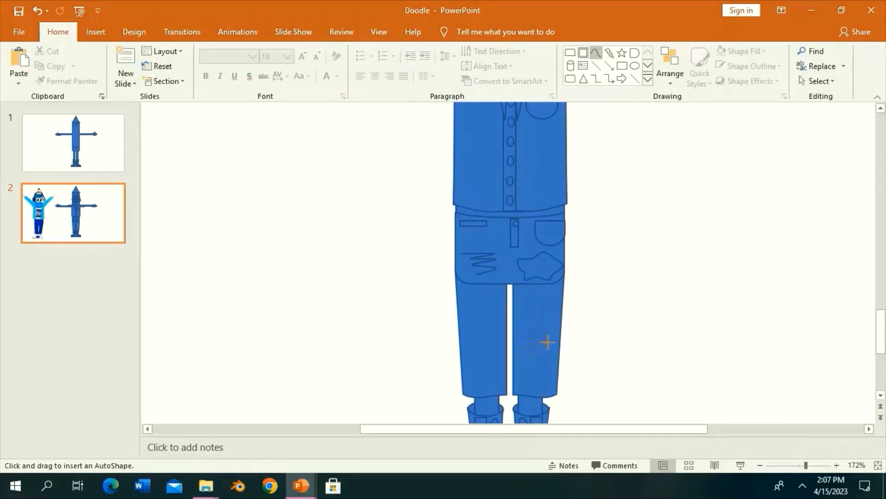
Step: Scribble a zigzag rip on the right jeans leg and a patch outline on the left leg
drag(542, 356, 549, 323)
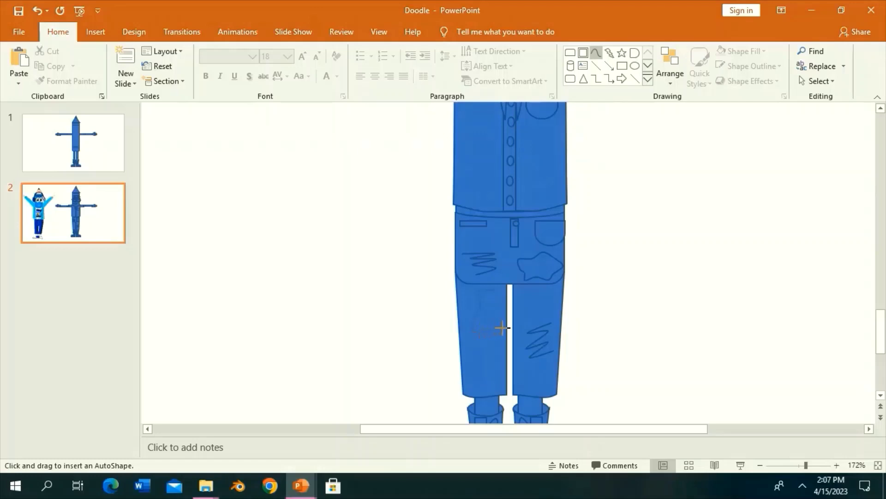
drag(500, 299, 501, 295)
drag(558, 373, 547, 383)
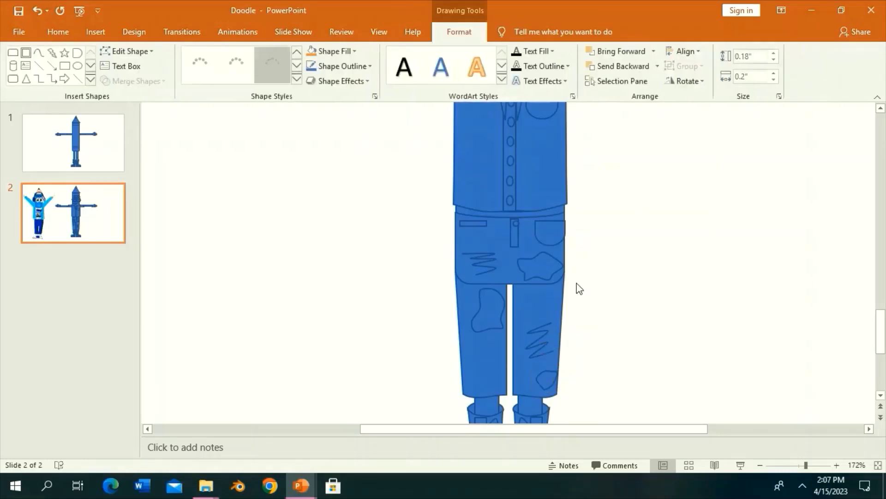
scroll(623, 243, up, 3)
Step: Delete the DJ picture and the 'BYE D.J., COLOURING TIME!' text box from slide 3
scroll(584, 194, up, 3)
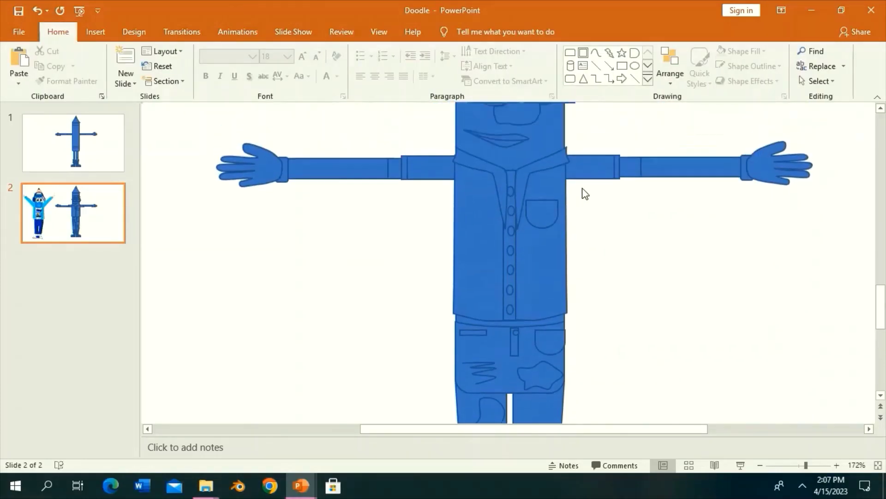
scroll(683, 189, up, 1)
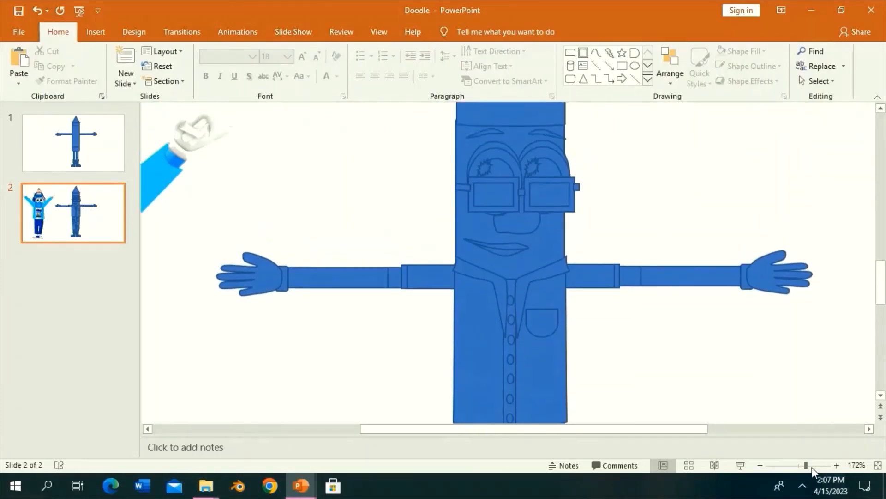
drag(805, 466, 781, 467)
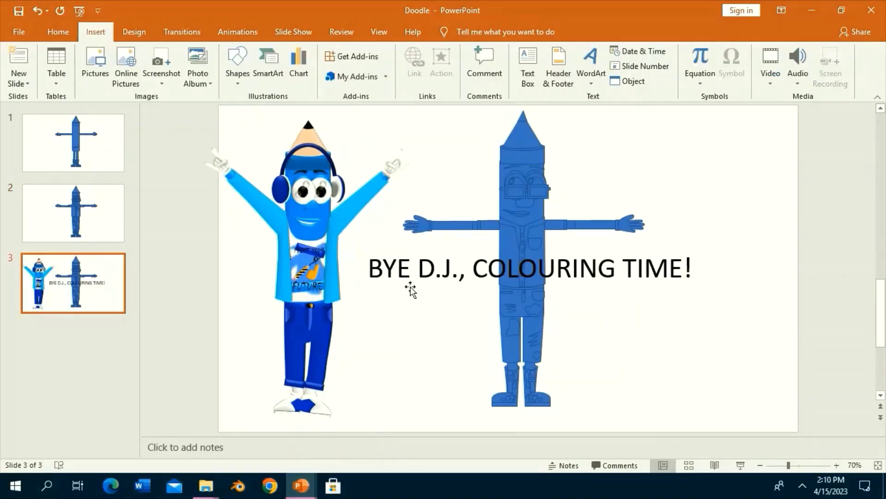
click(410, 290)
shift+click(334, 281)
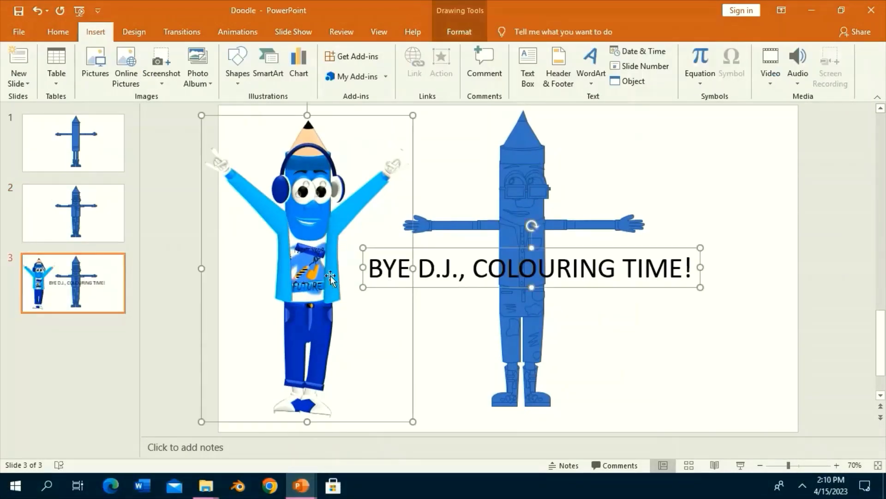
key(Delete)
Step: Select the whole blue pencil figure and ungroup it twice
drag(372, 108, 656, 414)
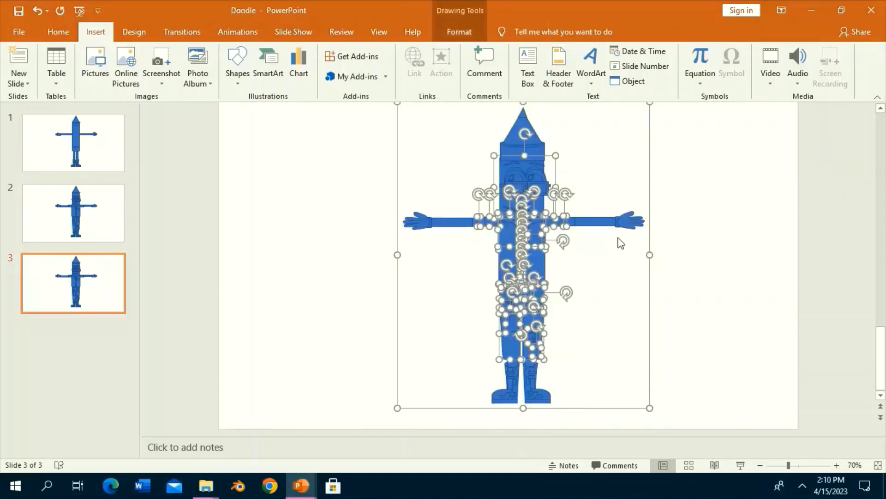
click(687, 66)
click(697, 114)
click(415, 427)
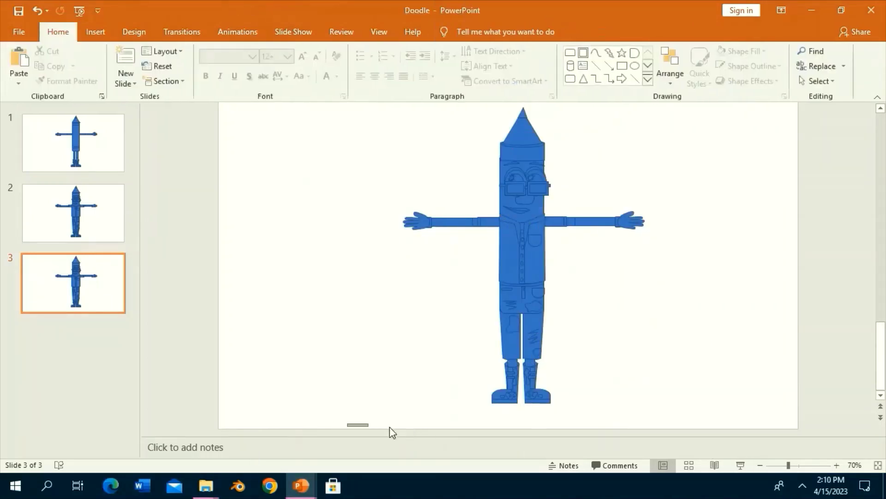
drag(390, 431, 656, 104)
click(459, 32)
click(688, 66)
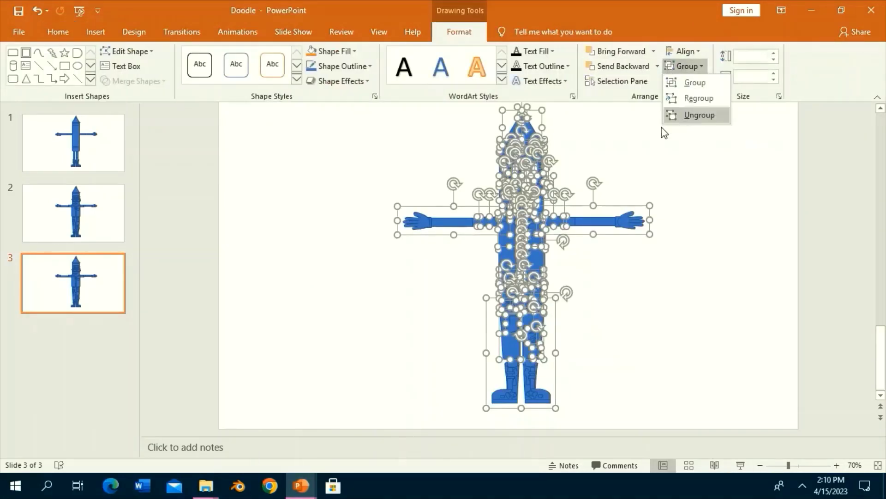
click(697, 114)
click(340, 431)
Step: Select all shapes again, ungroup the remaining nested groups, then pick a small torso shape
key(ctrl+a)
click(459, 31)
click(688, 65)
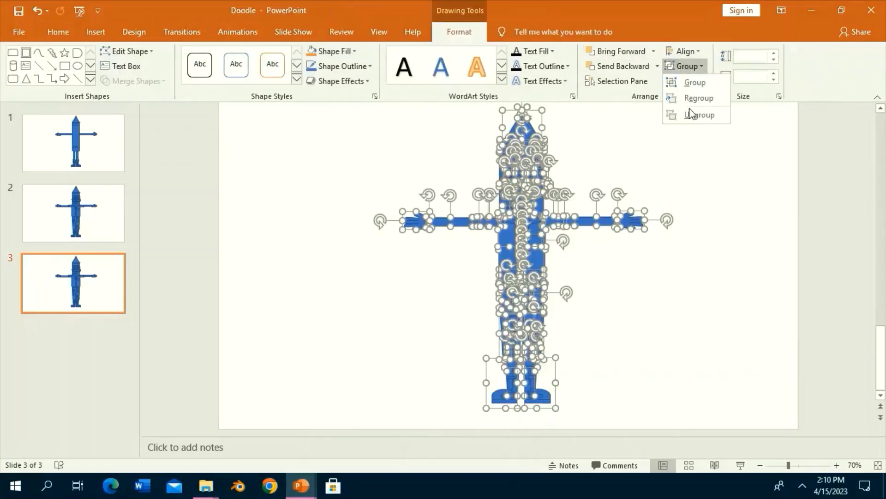
click(697, 115)
click(361, 428)
drag(336, 428, 794, 93)
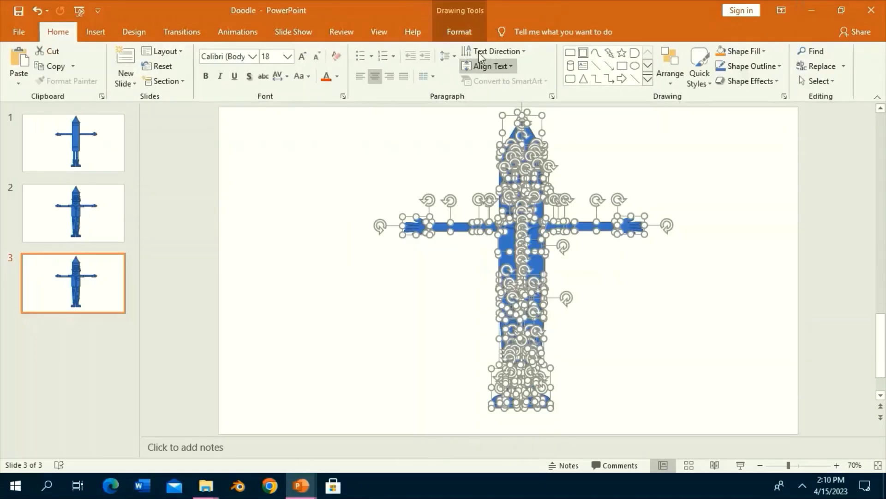
click(459, 31)
click(688, 66)
click(698, 98)
click(686, 172)
click(535, 222)
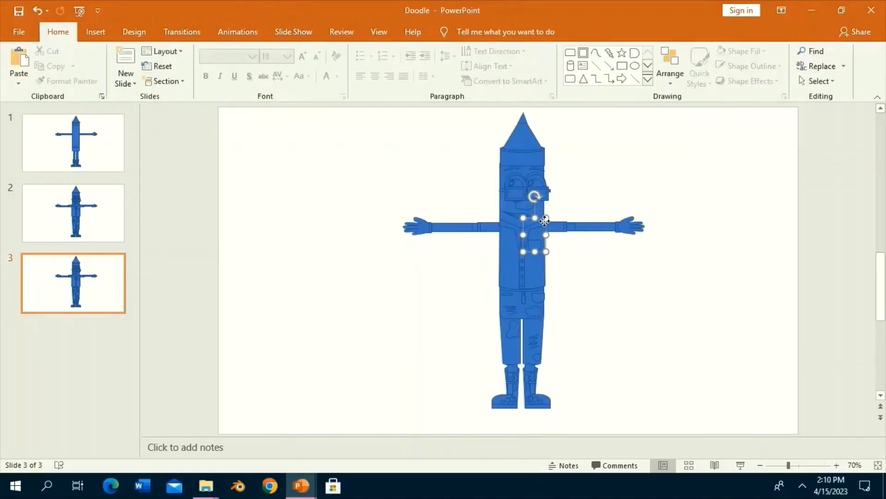
Step: Fill the face panel, arms and lower leg with custom teal (RGB 44, 220, 186)
shift+click(593, 227)
shift+click(569, 228)
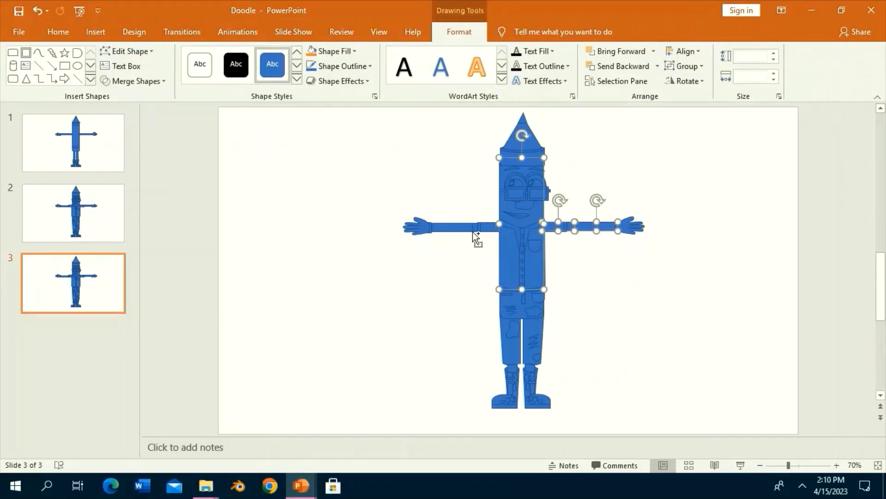
shift+click(531, 369)
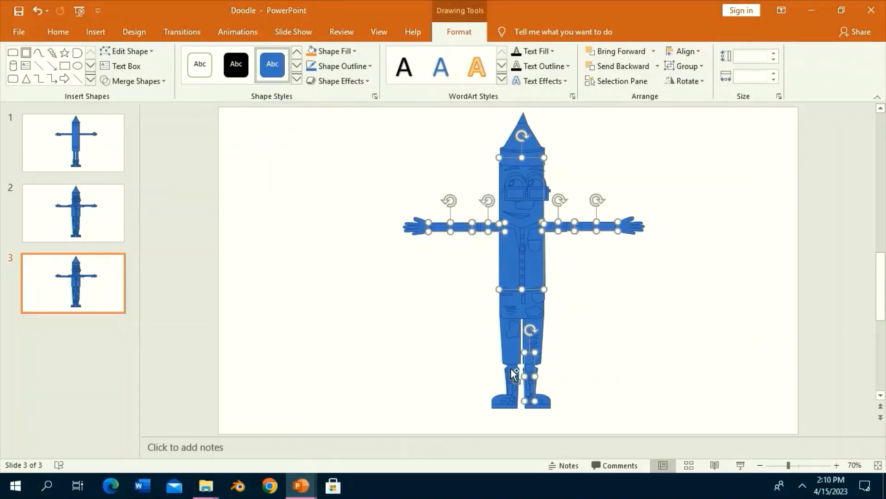
click(340, 50)
click(356, 183)
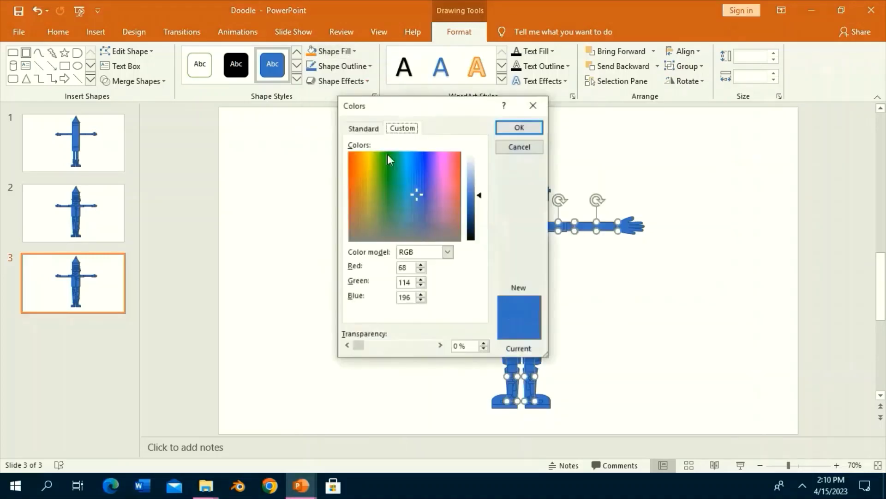
click(446, 163)
drag(450, 162, 398, 178)
click(470, 200)
Step: Look over the Shape Effects presets, then select both hands
click(519, 127)
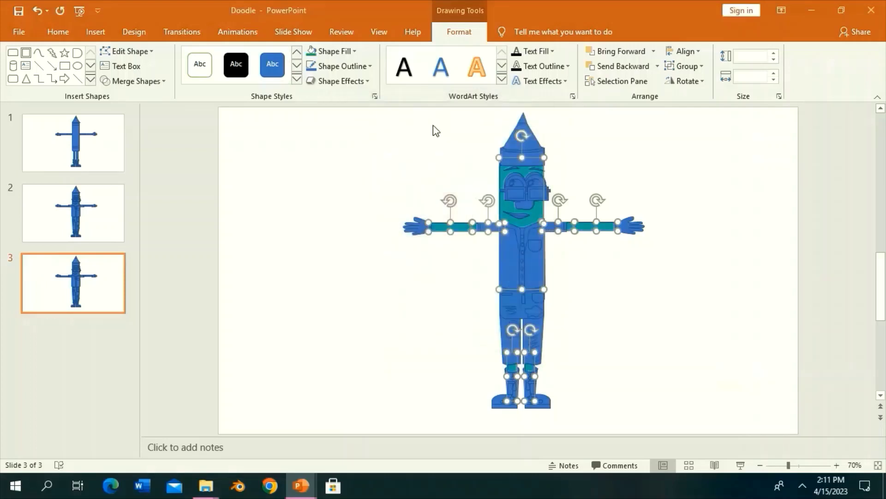
click(341, 82)
click(436, 174)
click(342, 81)
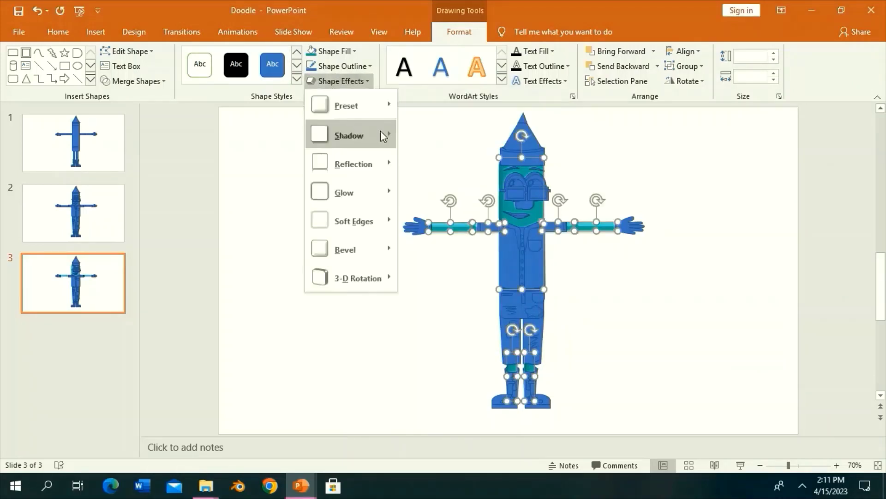
click(397, 166)
click(421, 223)
shift+click(630, 226)
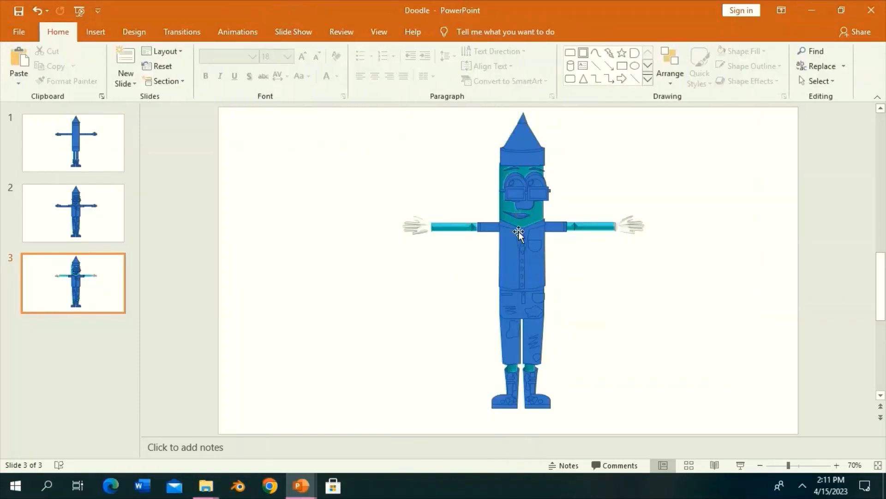
Step: Select the pencil's cone tip and set its shadow to No Shadow
click(525, 138)
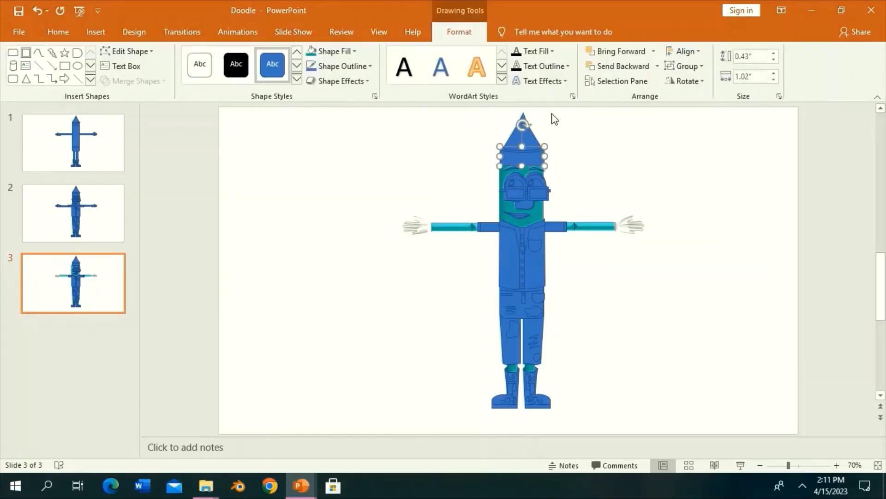
click(552, 117)
click(522, 118)
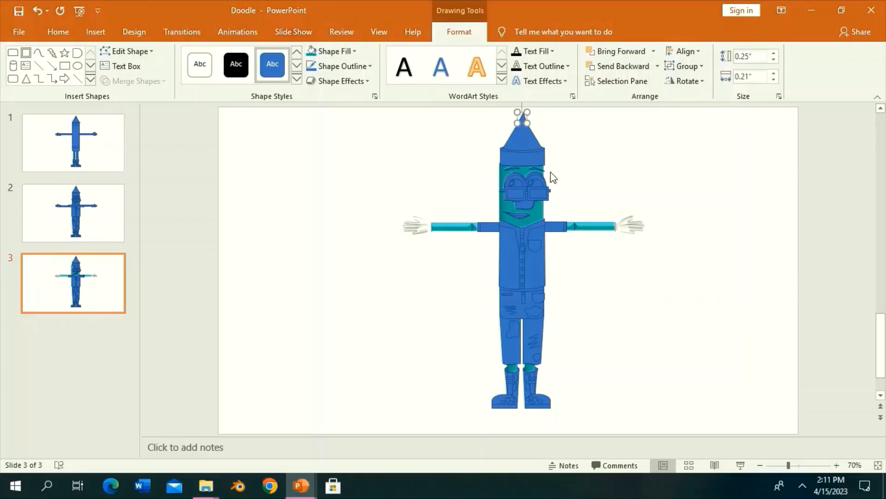
click(354, 51)
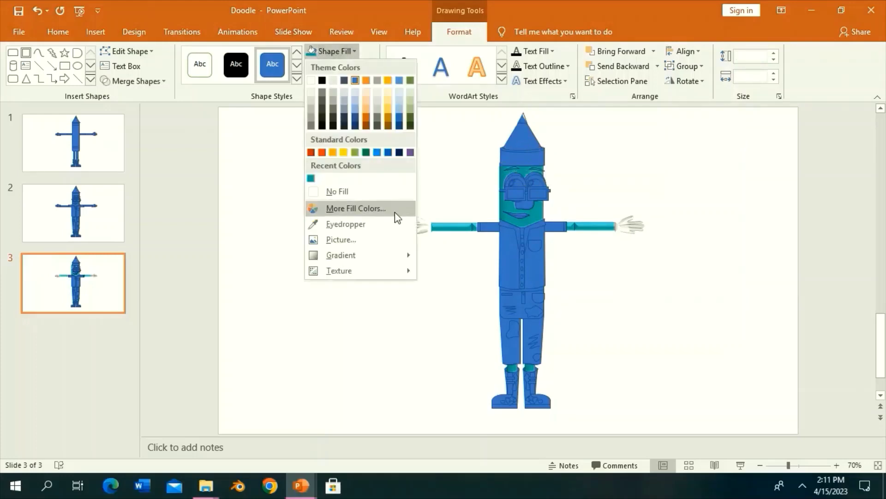
click(398, 153)
click(339, 81)
click(335, 77)
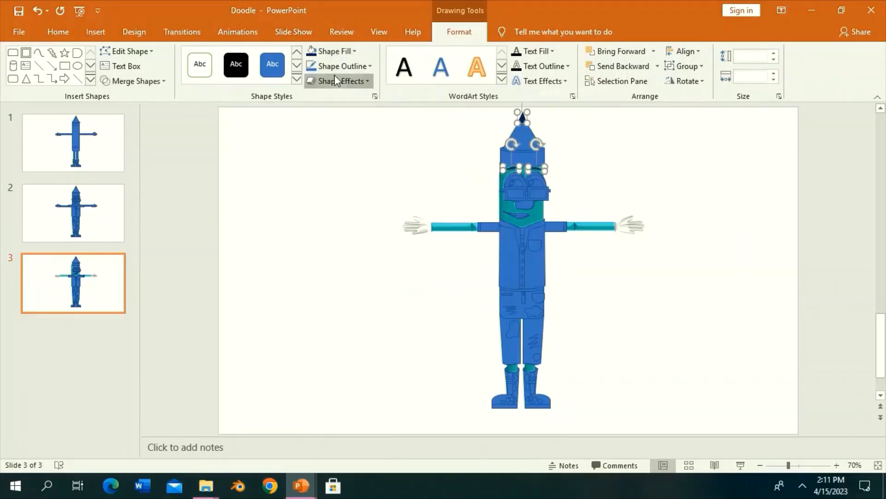
click(339, 81)
click(419, 133)
Step: Fill the cone tip with light peach from Theme Colors
click(508, 134)
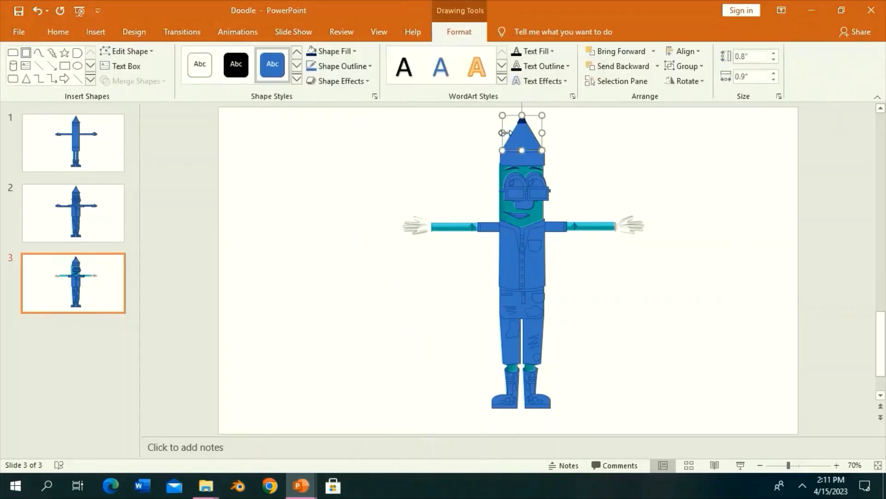
click(334, 52)
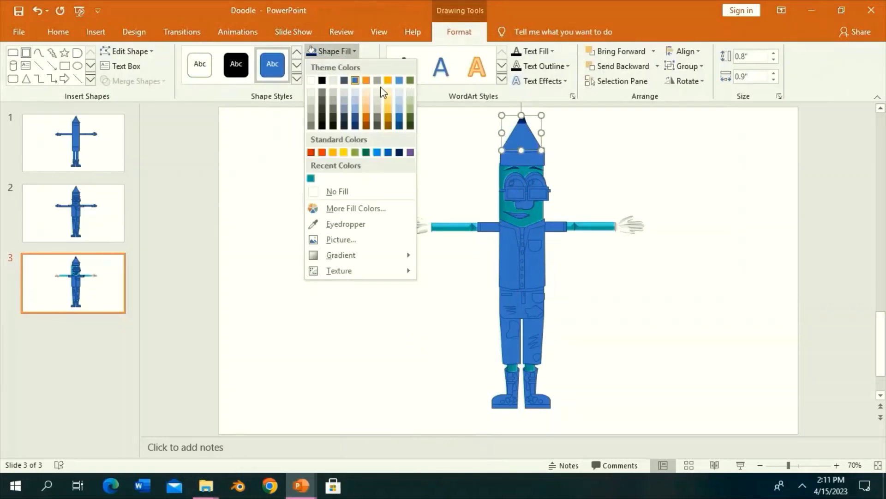
click(368, 99)
click(339, 81)
click(339, 80)
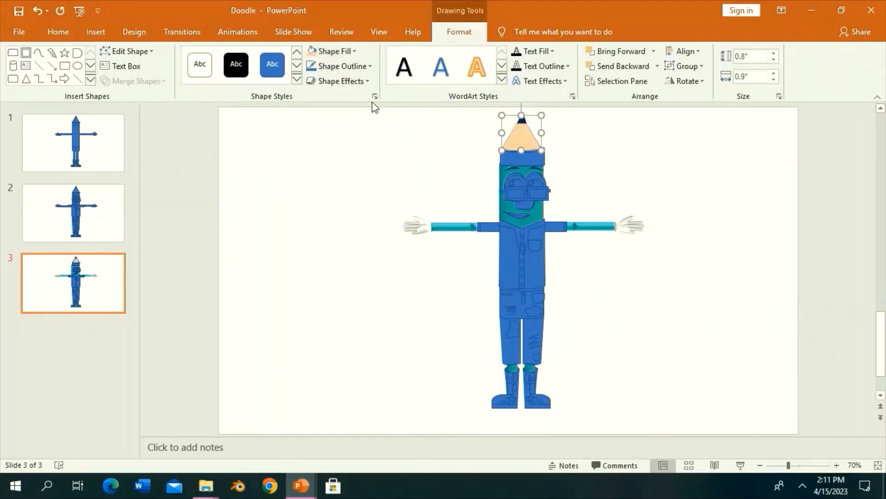
click(339, 81)
click(406, 134)
click(574, 136)
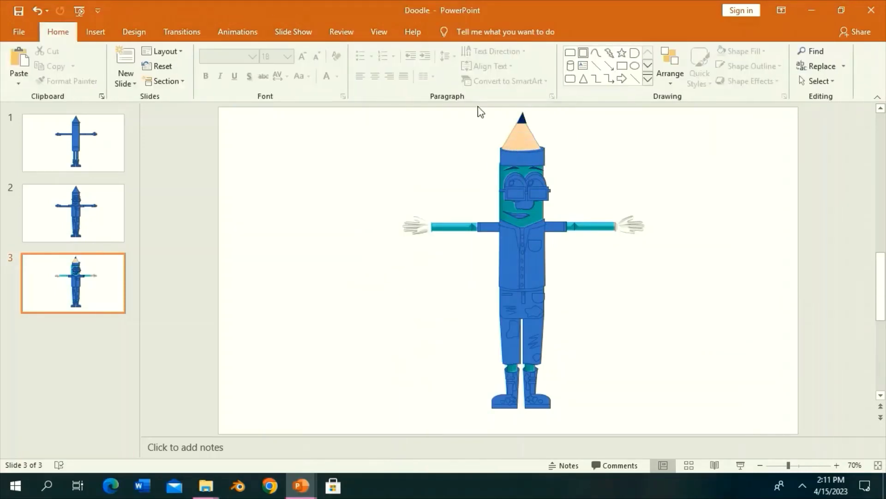
Step: Select the band just below the pencil tip
click(522, 119)
click(581, 180)
drag(558, 169, 469, 138)
click(460, 31)
Step: Fill the band below the tip with the recent teal and give it no outline
click(332, 51)
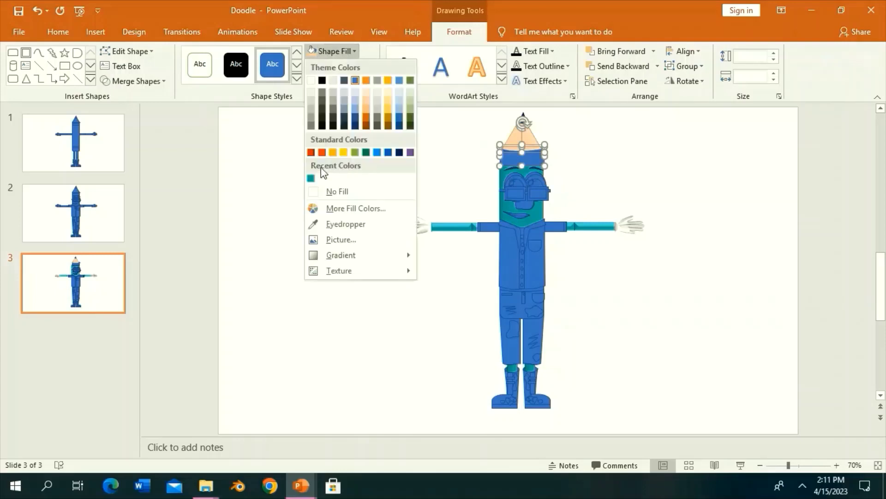
click(311, 179)
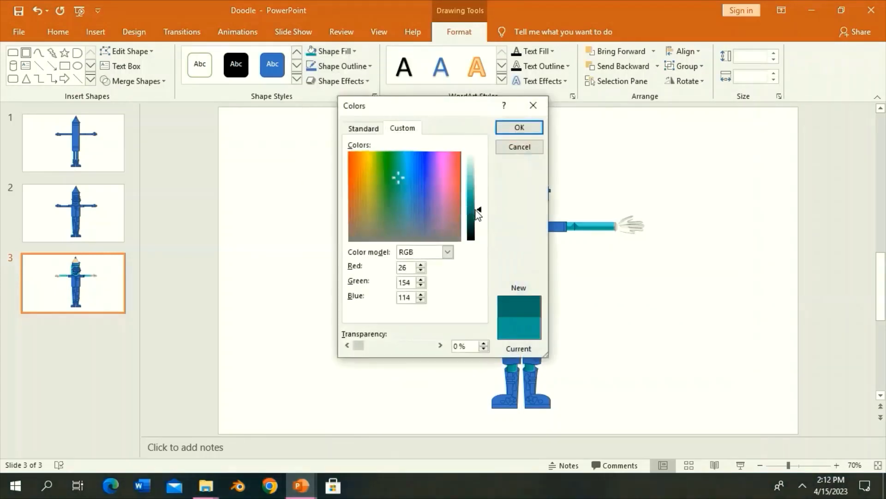
click(341, 81)
click(368, 93)
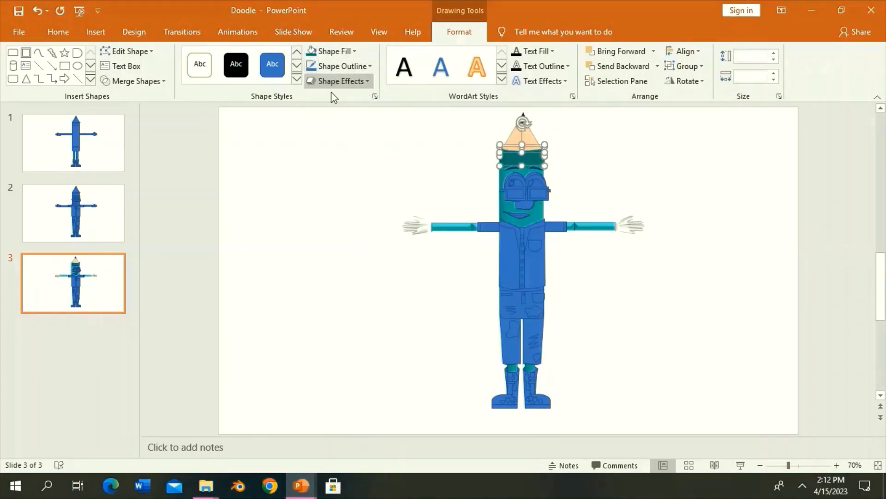
click(339, 80)
click(366, 198)
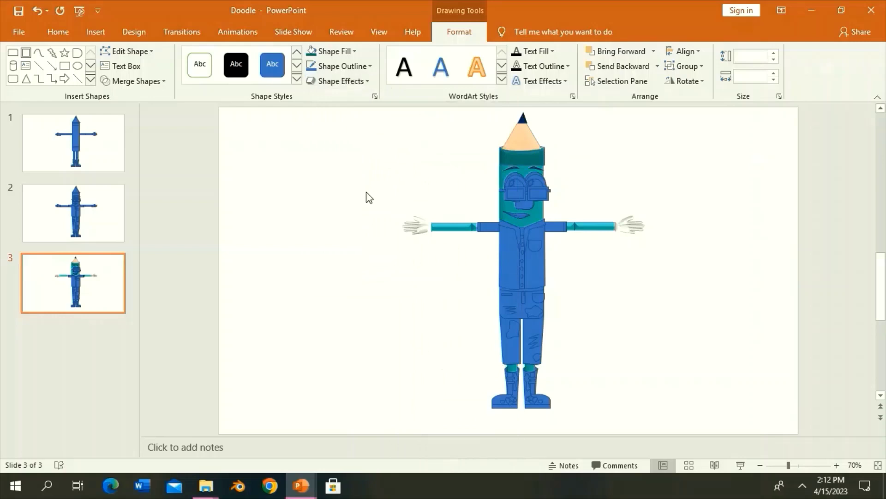
click(539, 157)
click(343, 66)
click(346, 203)
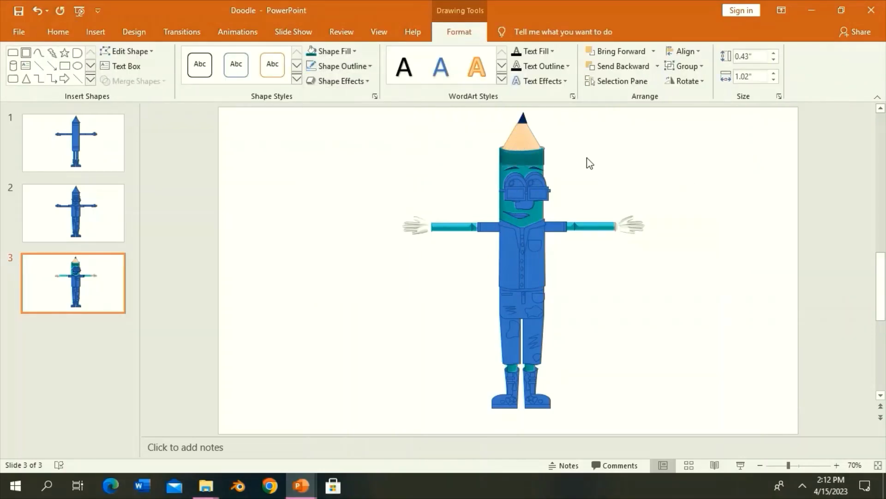
click(586, 157)
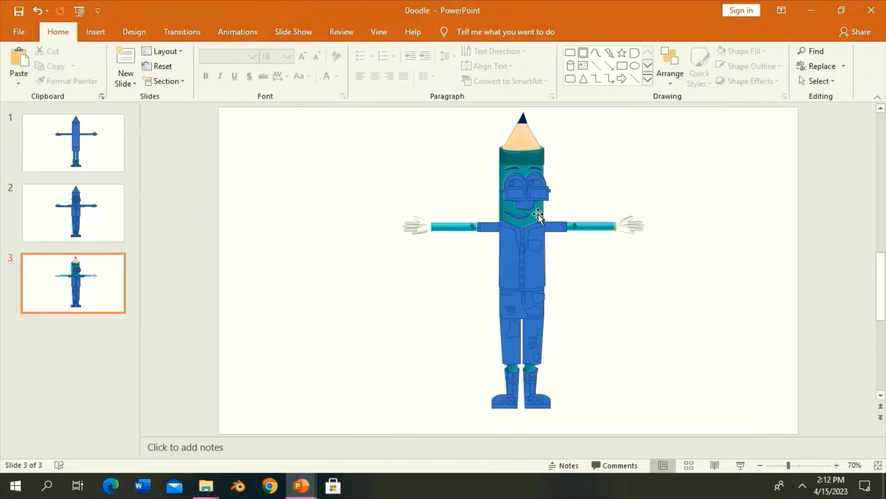
Step: Inspect the glasses shape's fill and shadow settings without changing them
click(520, 208)
click(339, 32)
click(459, 31)
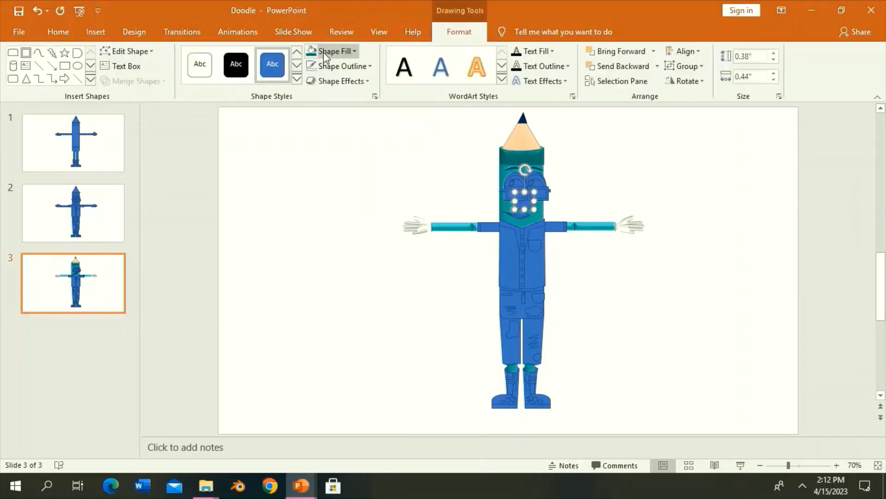
click(323, 52)
click(336, 178)
click(342, 81)
click(425, 172)
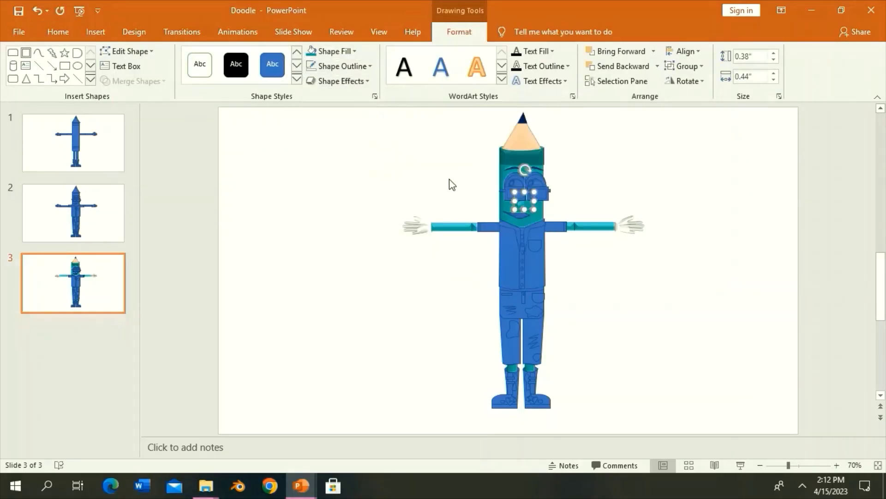
click(452, 185)
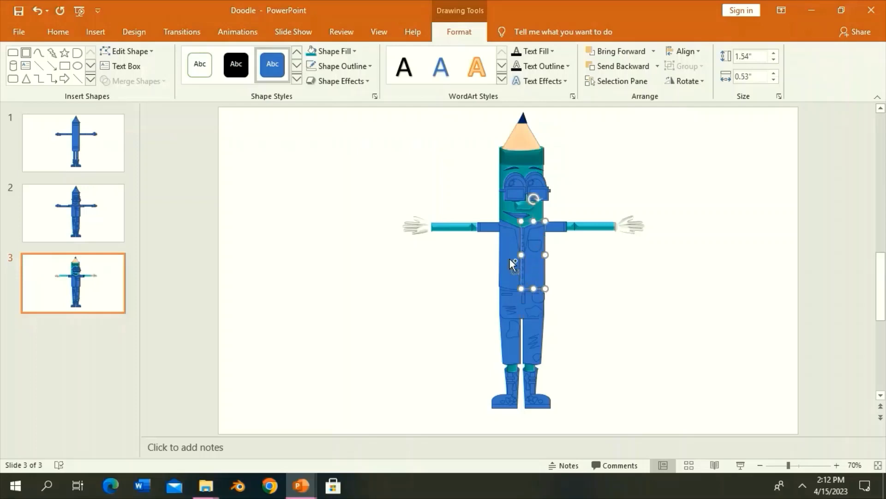
Step: Fill the shirt and upper sleeves with white, leaving the button strip blue
shift+click(534, 244)
click(329, 51)
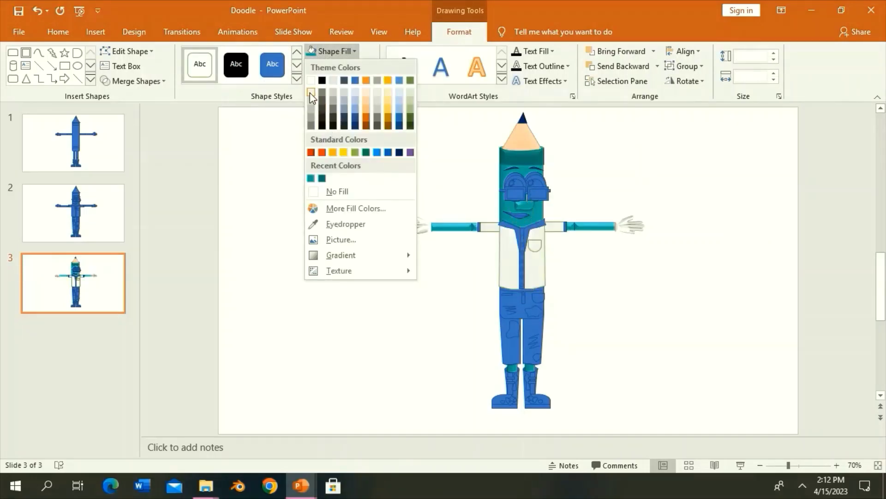
click(310, 92)
click(341, 81)
click(425, 173)
key(ctrl+z)
click(340, 81)
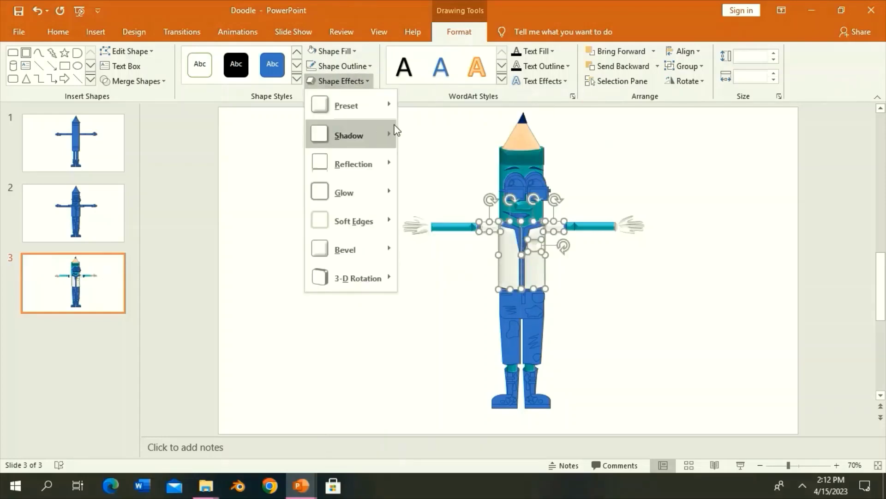
click(513, 290)
click(523, 277)
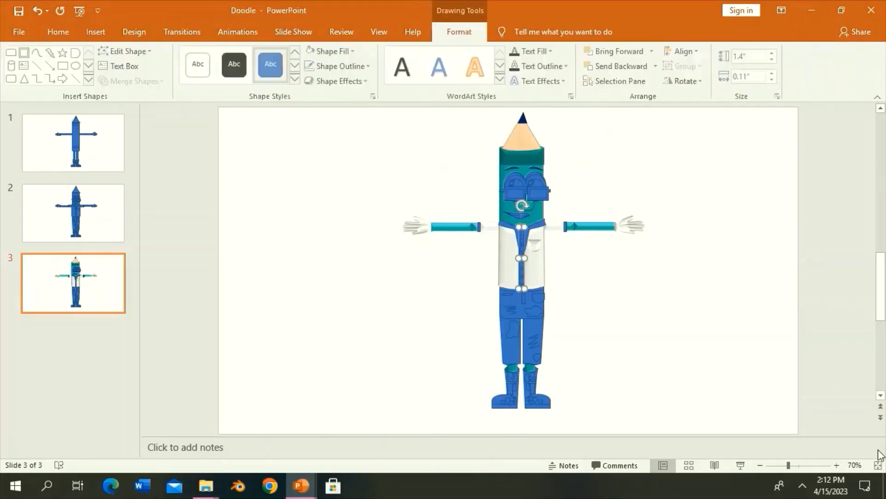
scroll(522, 277, up, 5)
Step: Fill the button strip light grey and look over its shadow options
click(331, 51)
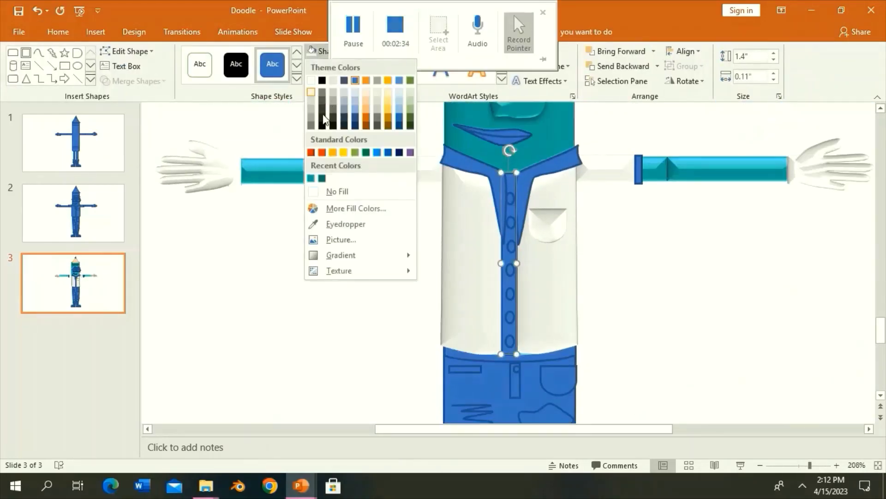
click(312, 111)
click(345, 82)
click(341, 81)
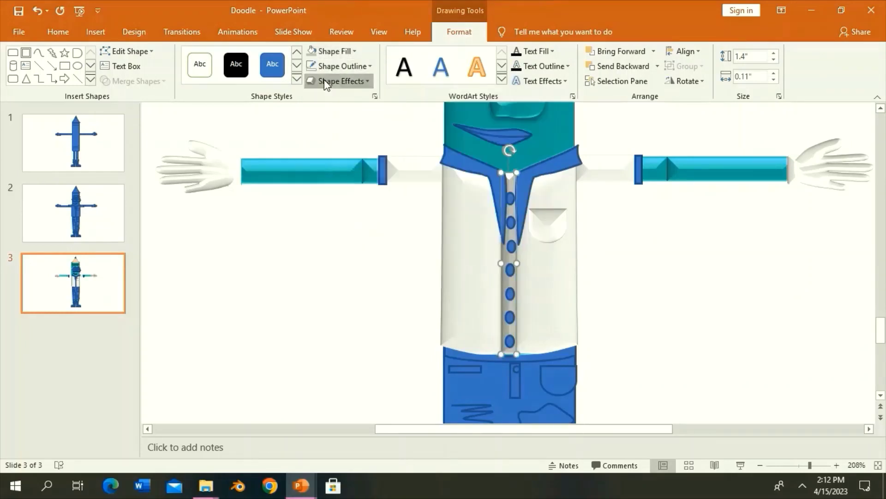
click(340, 80)
click(419, 123)
Step: Fill the top shirt button red and the second button a custom orange
click(508, 196)
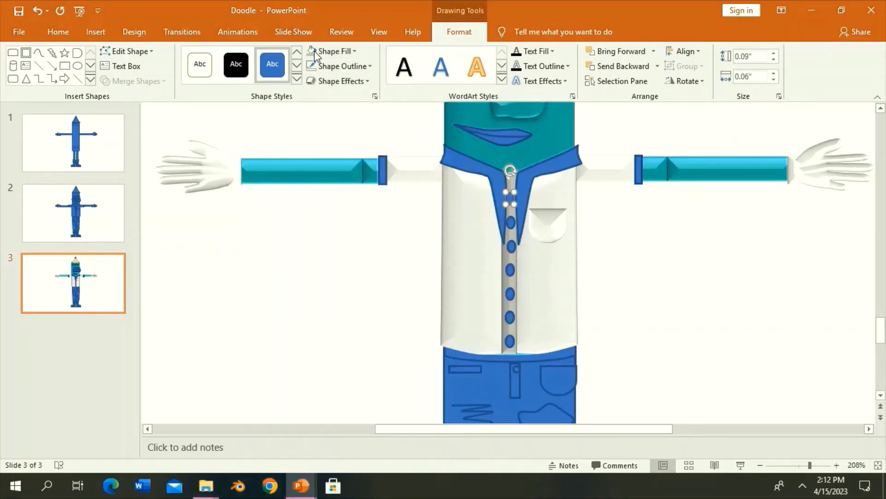
click(335, 51)
click(324, 154)
click(331, 51)
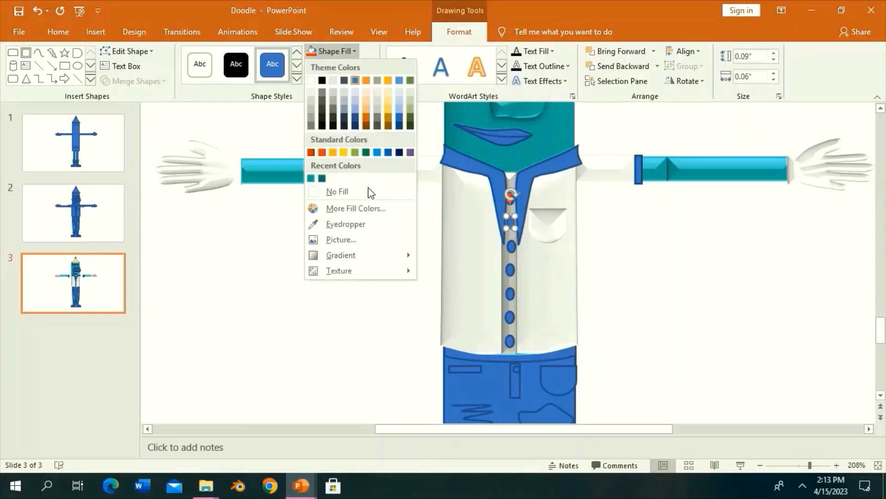
click(356, 224)
click(418, 251)
click(519, 128)
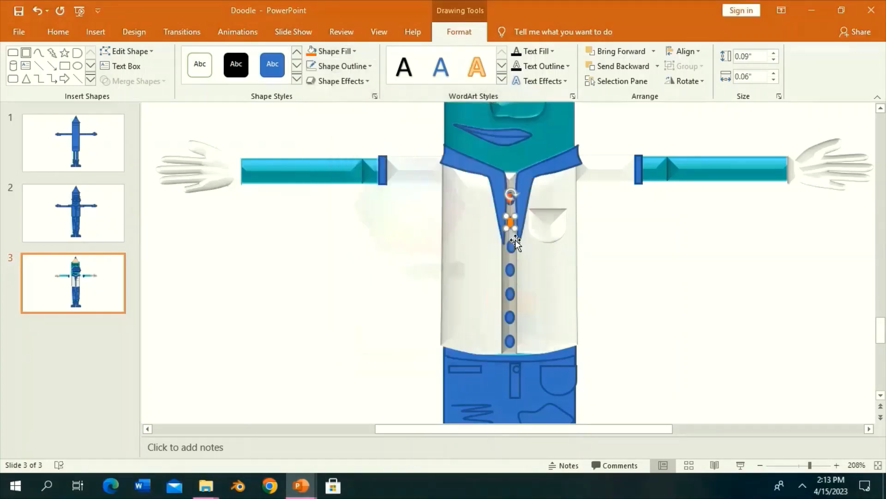
Step: Colour the third shirt button and make the fourth button green
click(511, 245)
click(333, 51)
click(311, 178)
click(510, 269)
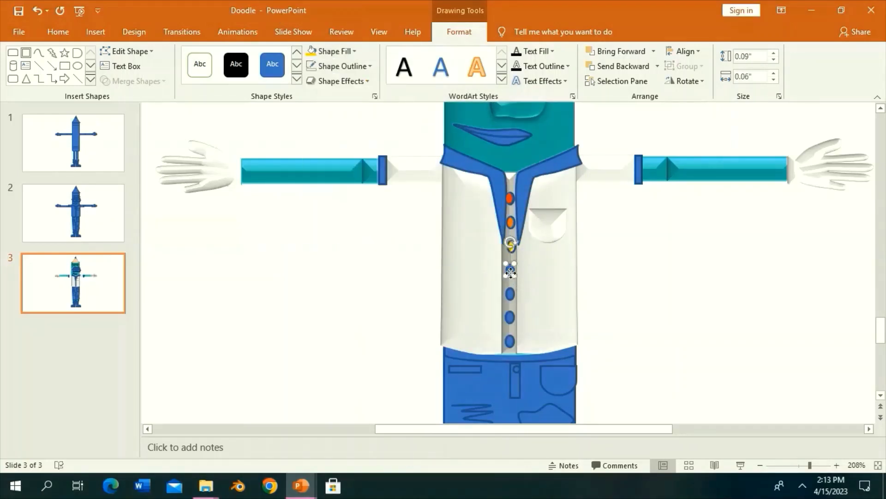
click(332, 51)
click(400, 209)
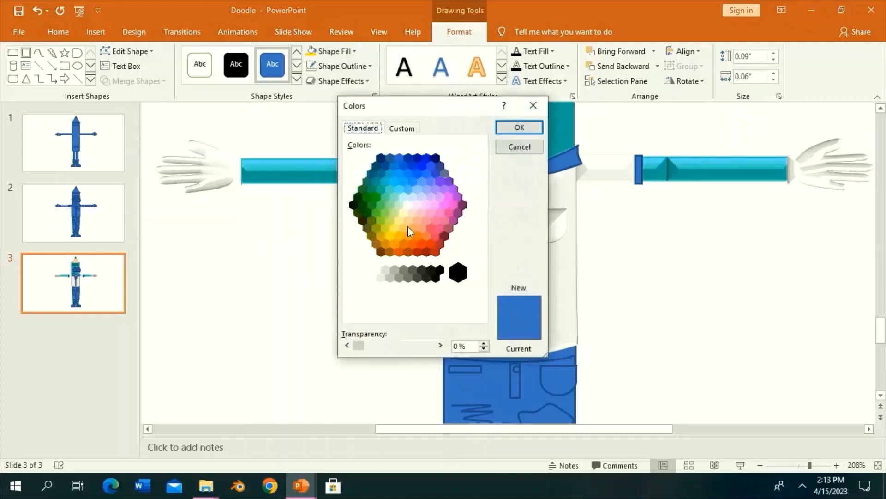
click(378, 201)
click(521, 124)
Step: Fill the next button dark navy and the last button pink
click(332, 51)
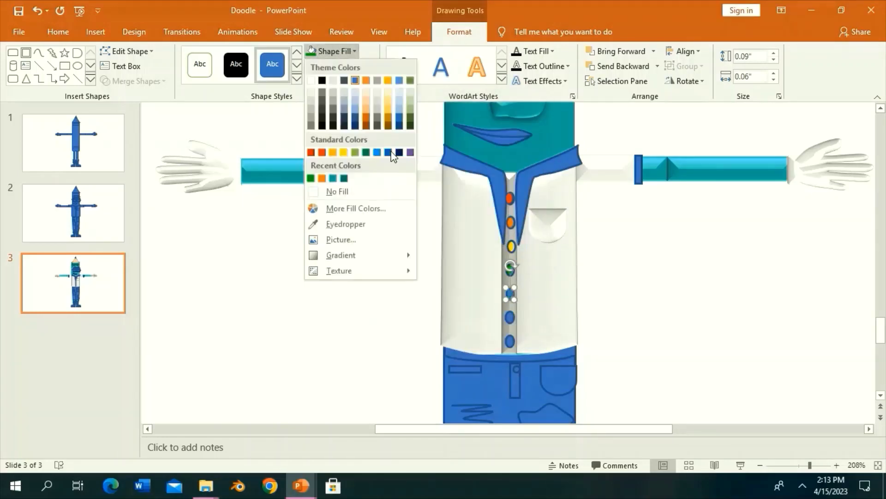
click(508, 326)
click(332, 51)
click(397, 178)
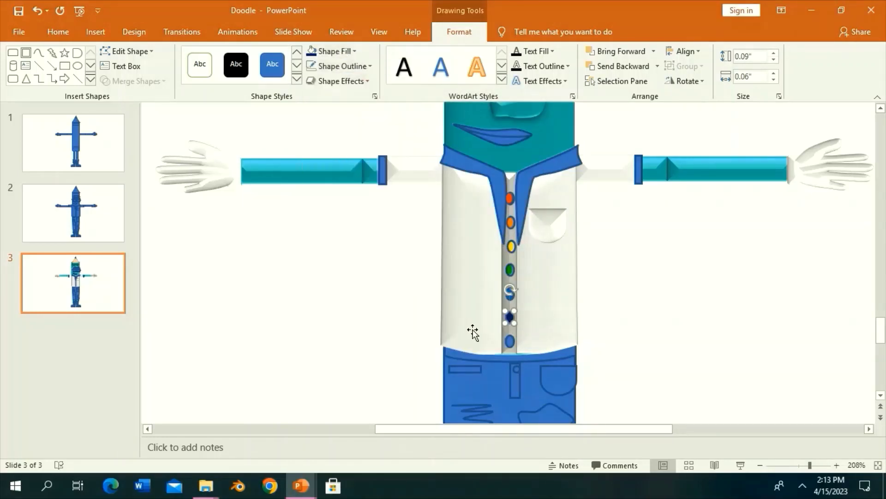
click(332, 51)
click(342, 255)
click(363, 128)
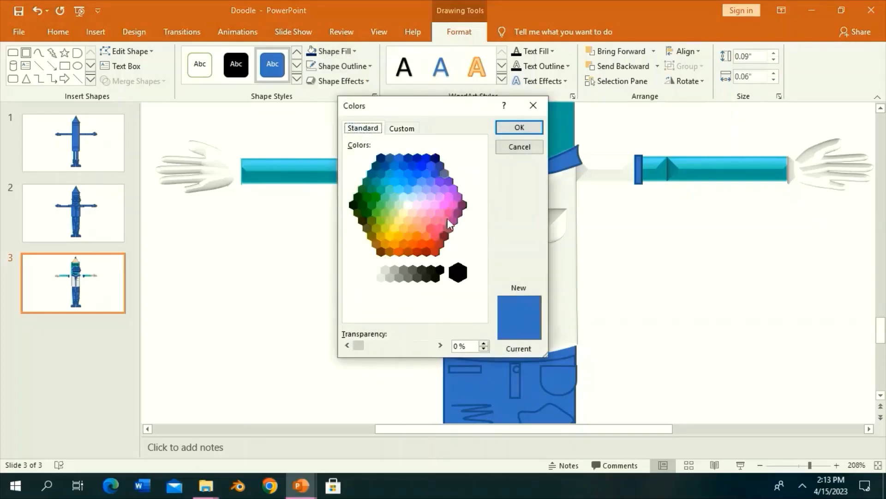
click(439, 213)
click(519, 127)
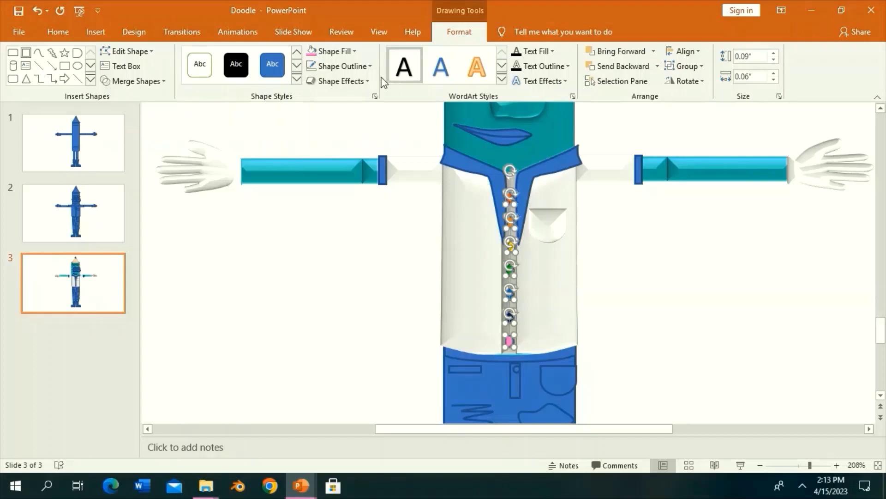
Step: Browse the shadow effects for the buttons without applying any
click(340, 81)
click(341, 81)
click(341, 81)
key(Escape)
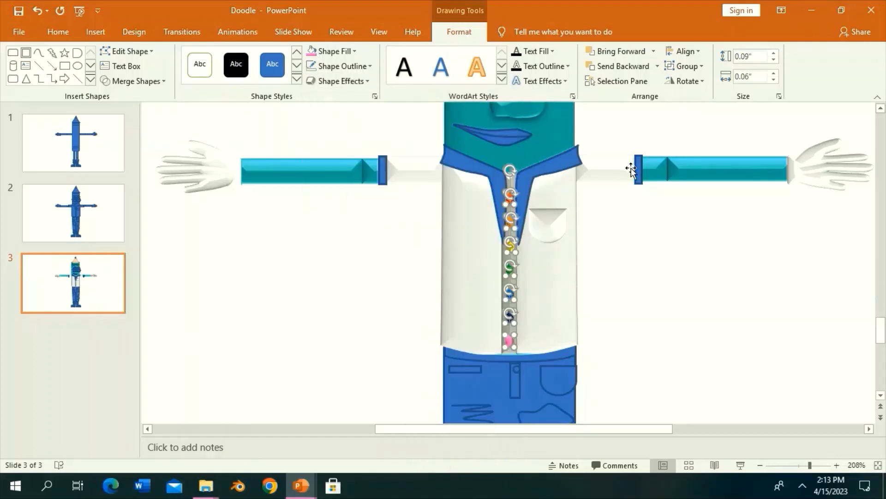
Step: Fill the collar and both sleeve bands white, then deselect them
click(638, 169)
shift+click(567, 160)
click(335, 55)
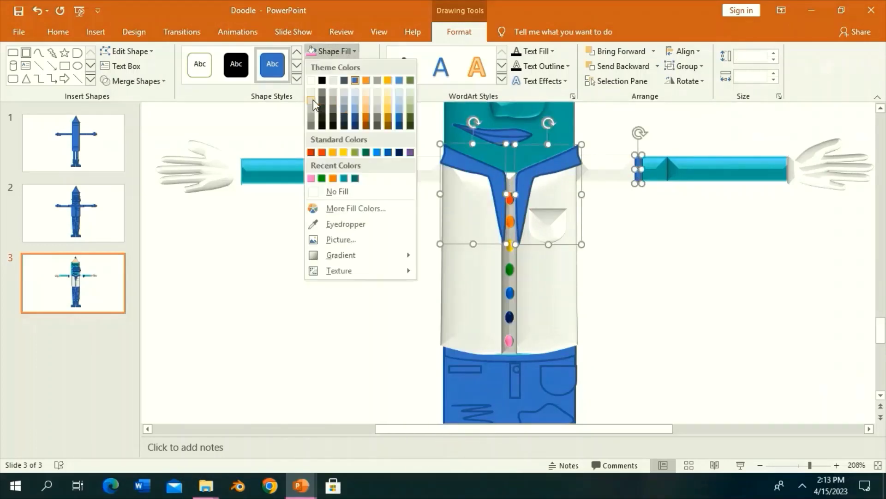
click(313, 99)
click(341, 81)
key(Escape)
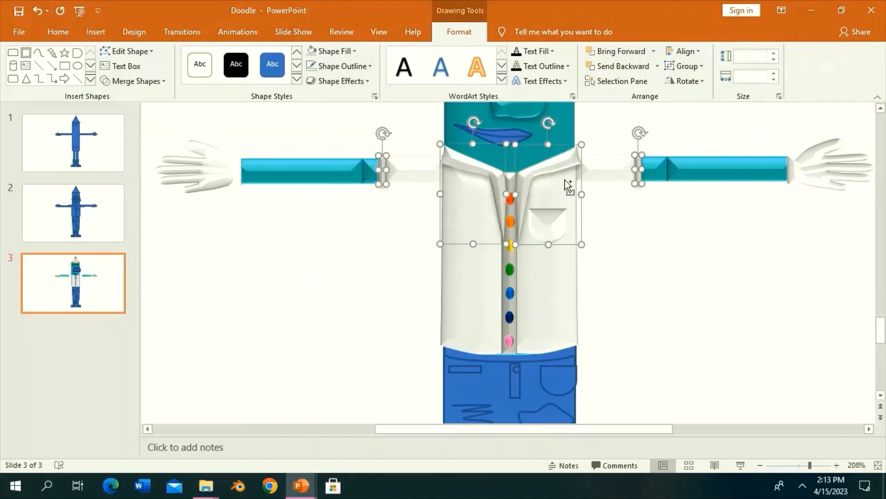
click(341, 81)
key(Escape)
Step: Zoom out to the whole character and close the object and background panes
click(726, 273)
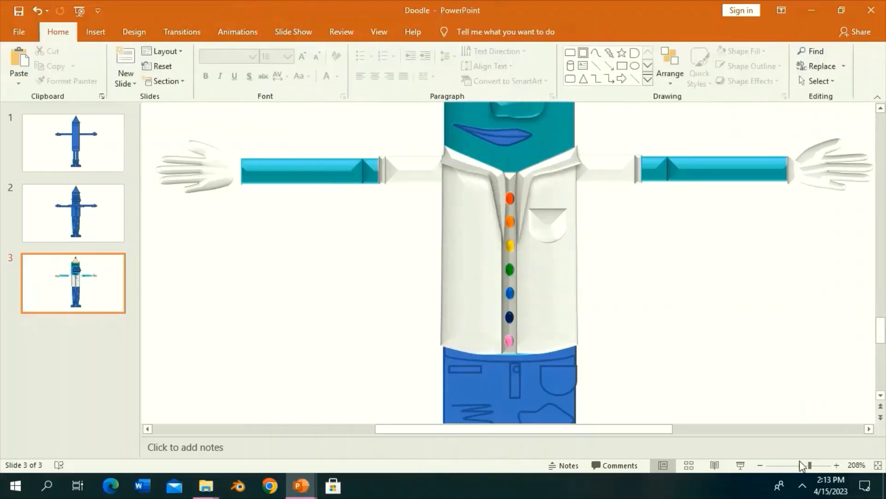
drag(809, 465, 798, 465)
click(521, 328)
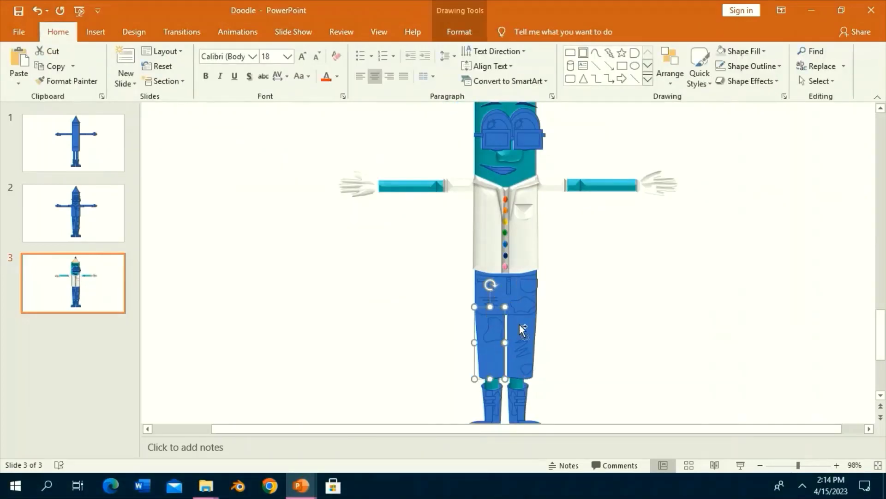
click(459, 31)
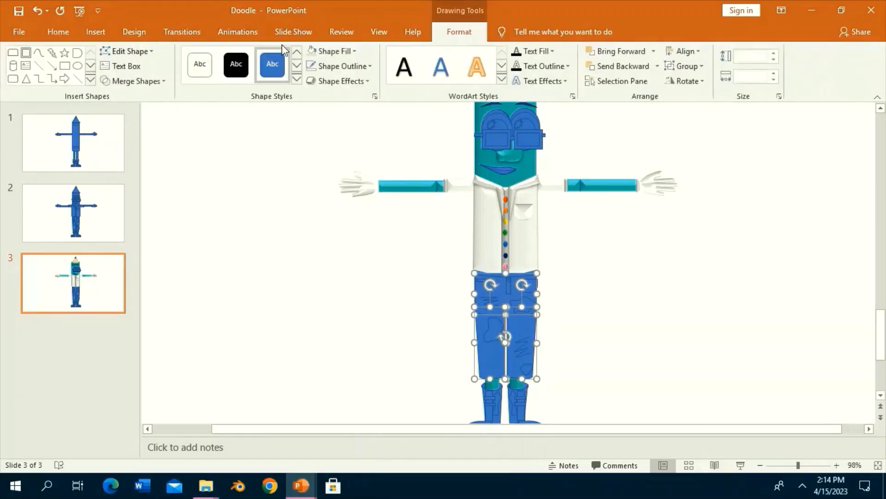
click(269, 174)
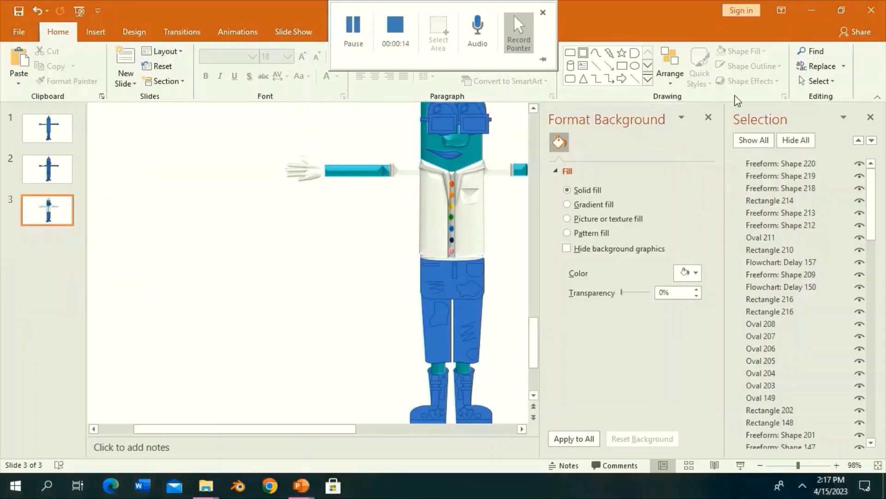
click(871, 116)
click(871, 117)
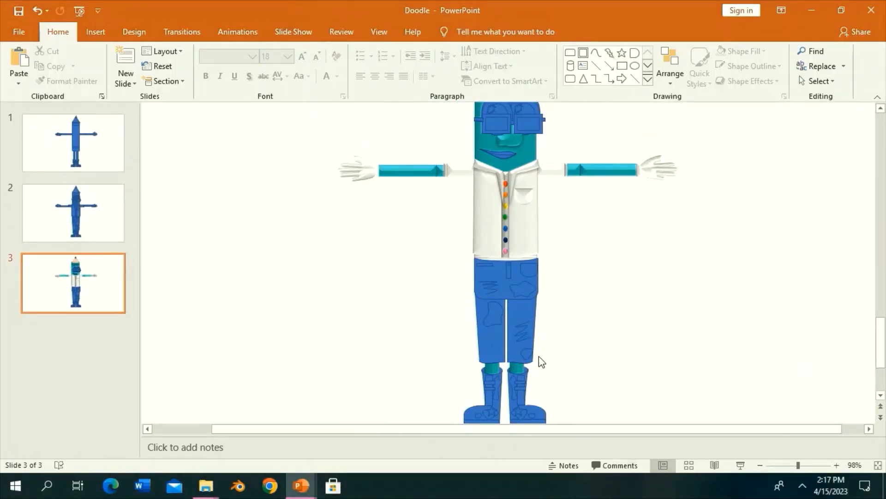
Step: Give the pants group a blue denim texture, after briefly trying a brown marble texture
click(515, 348)
click(460, 31)
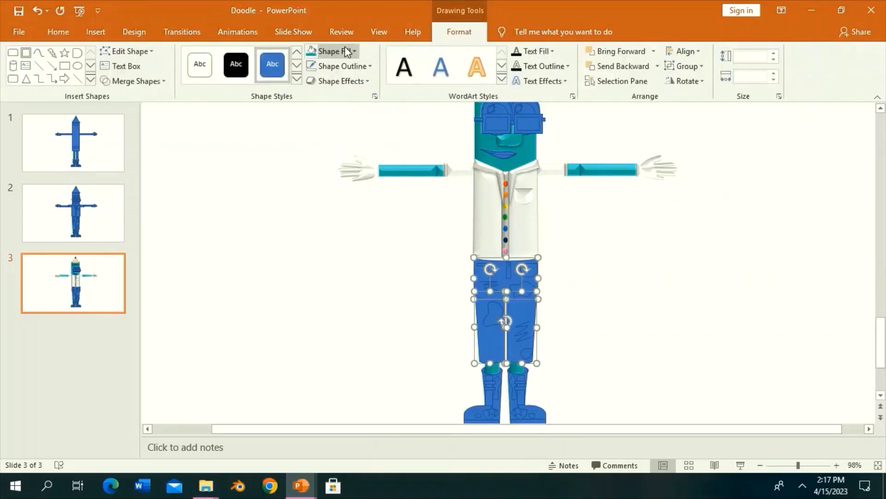
click(334, 50)
click(559, 133)
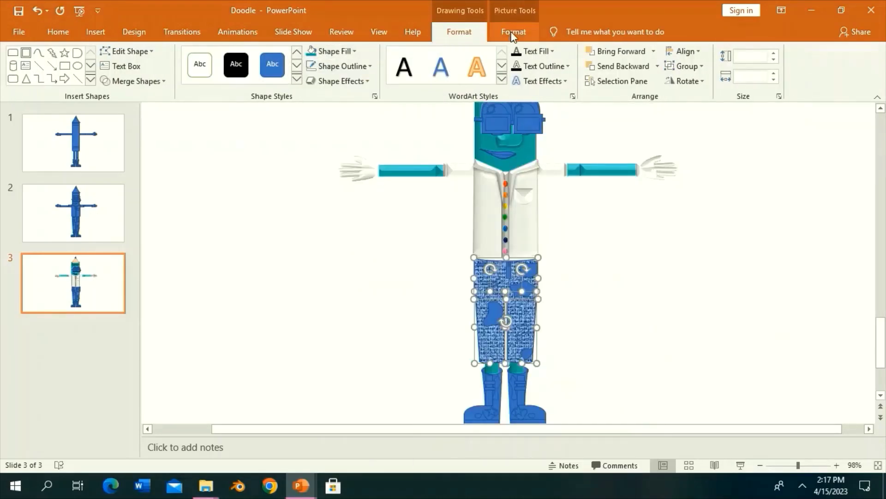
click(514, 32)
click(112, 65)
key(Escape)
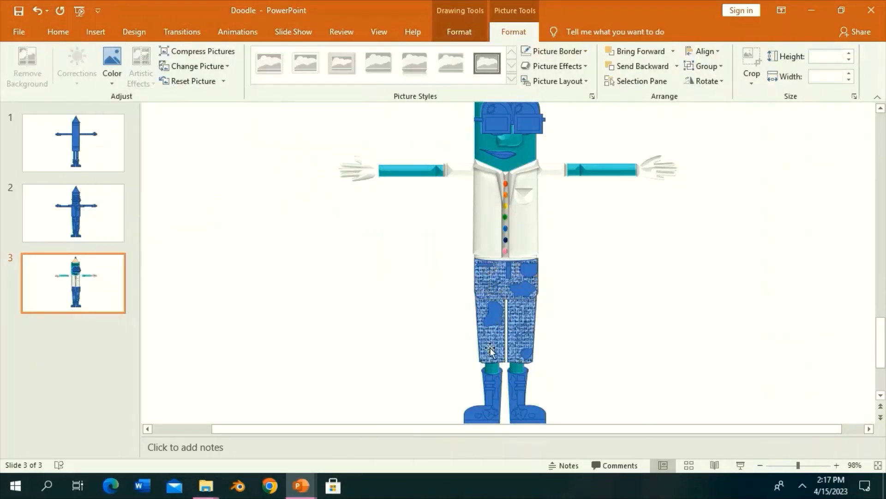
key(ctrl+z)
click(459, 31)
click(331, 50)
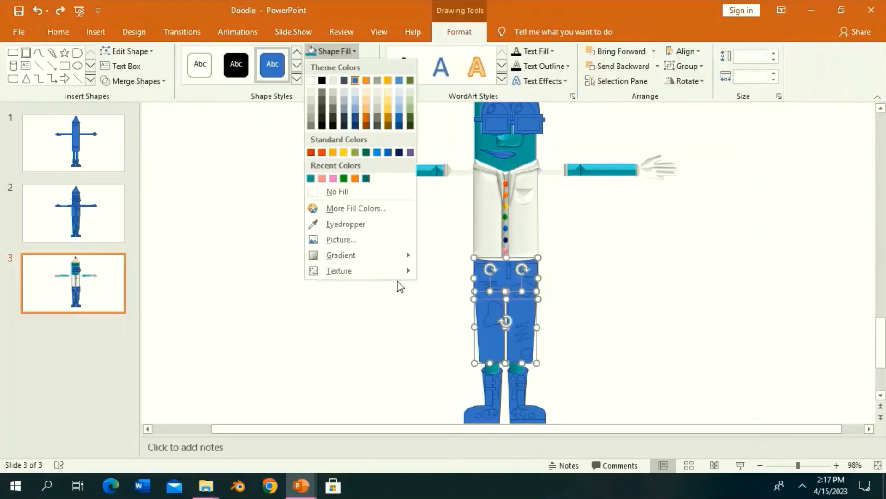
click(559, 250)
key(ctrl+y)
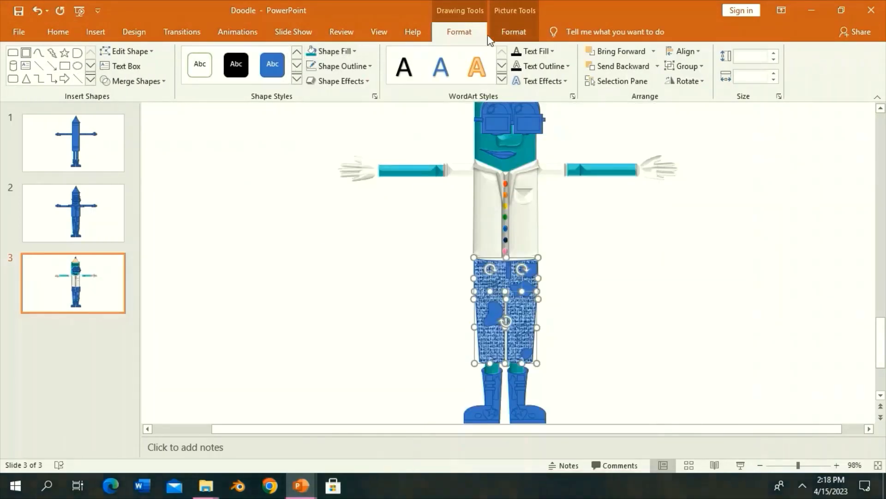
Step: Apply the camouflage-like artistic effect to the right leg, left leg and upper pants piece
click(514, 31)
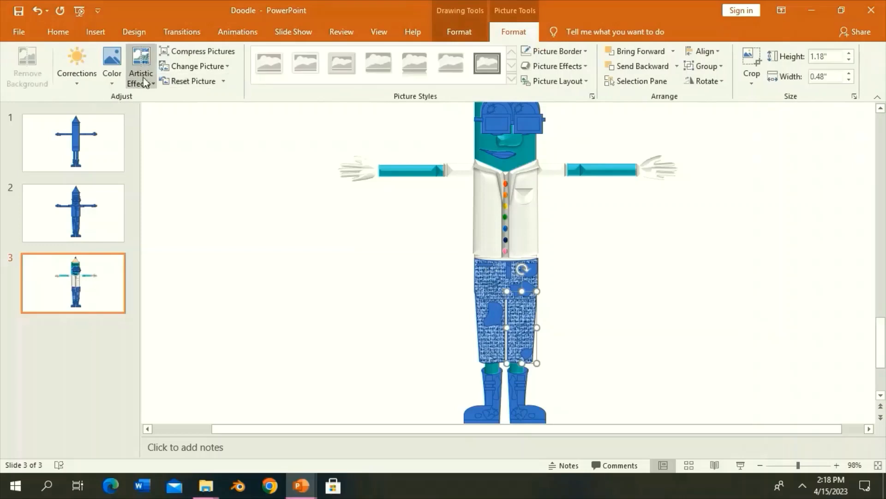
click(141, 67)
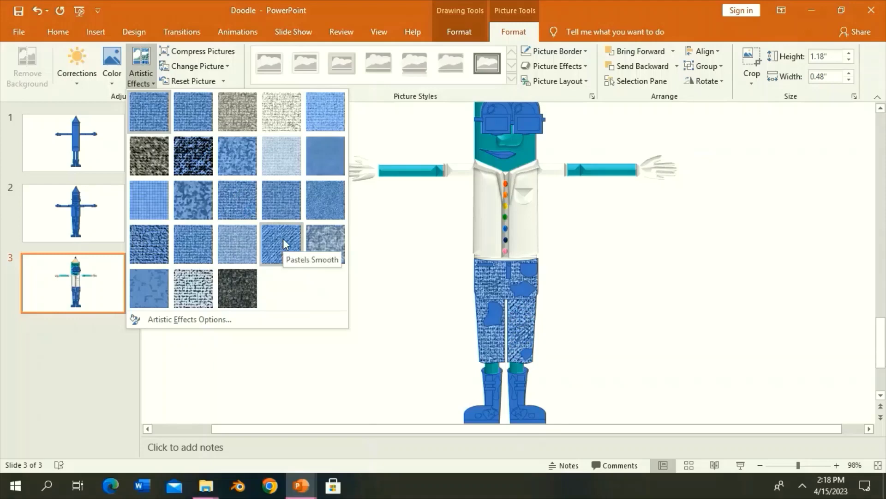
click(195, 203)
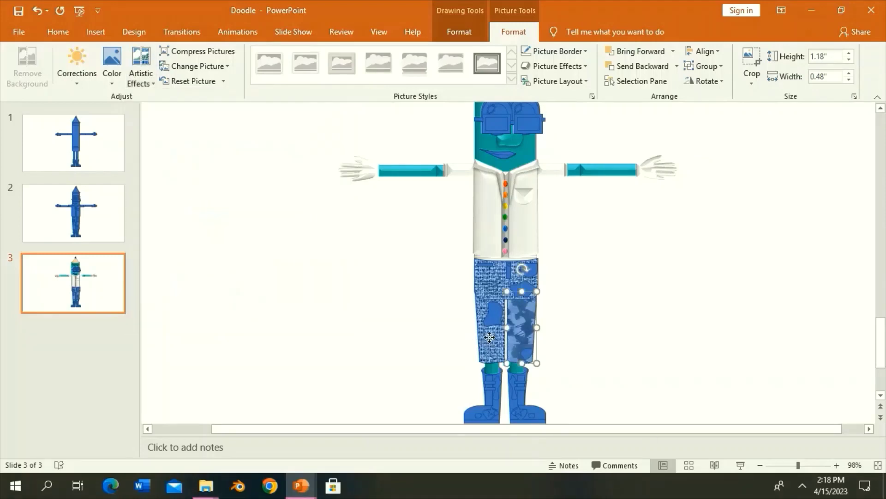
click(489, 337)
click(141, 71)
click(196, 201)
click(506, 284)
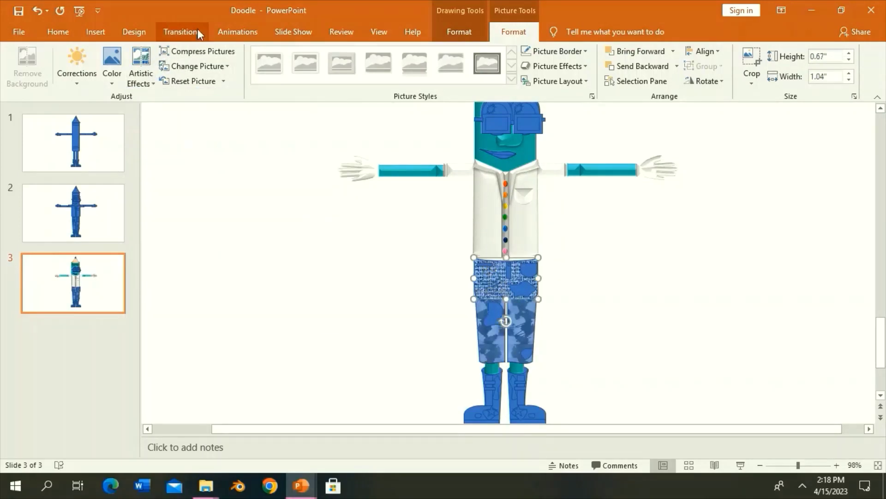
click(141, 72)
click(190, 202)
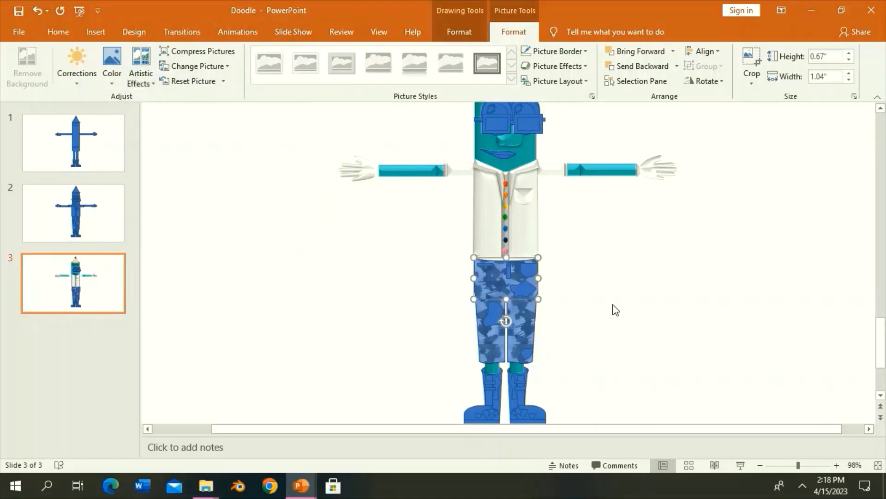
click(525, 328)
Step: Set the zigzag shapes' outline to a custom dark navy (RGB 48, 65, 98)
scroll(469, 218, up, 5)
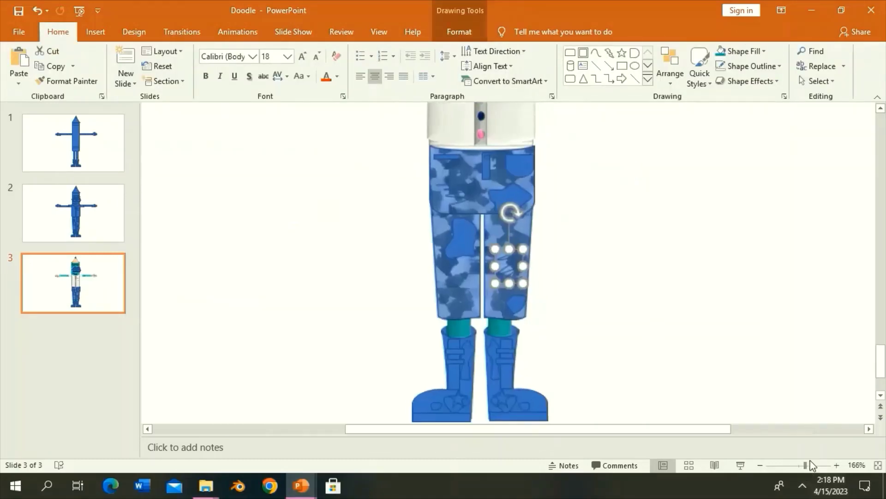
click(443, 31)
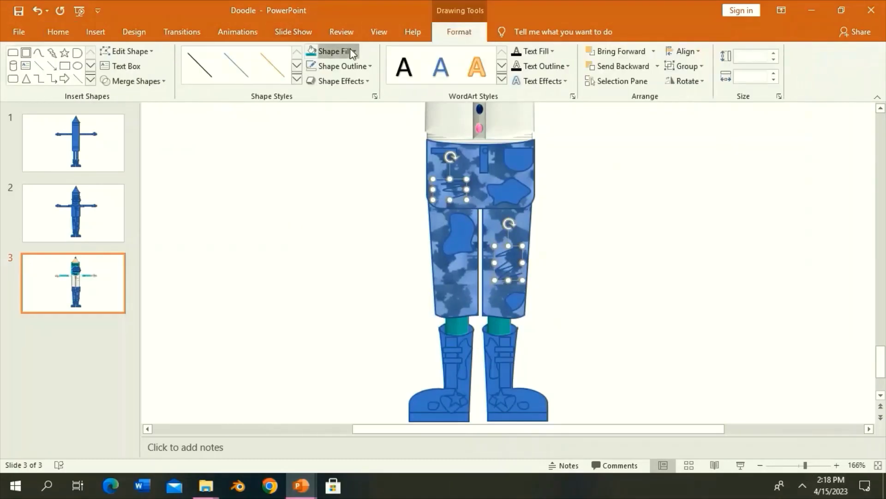
click(352, 51)
click(347, 224)
click(37, 10)
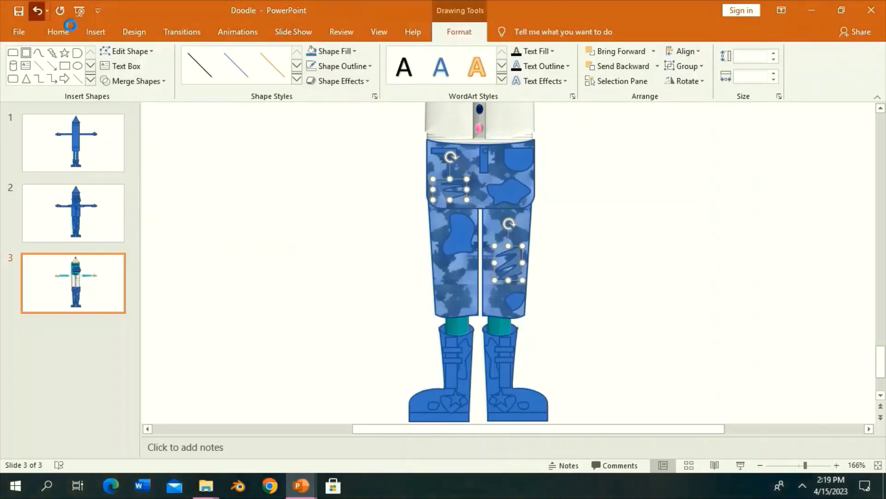
click(341, 66)
click(312, 193)
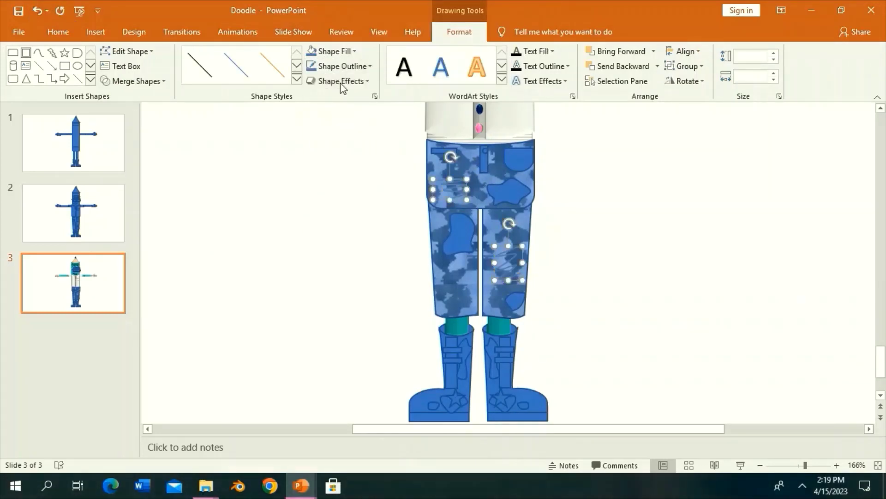
click(368, 66)
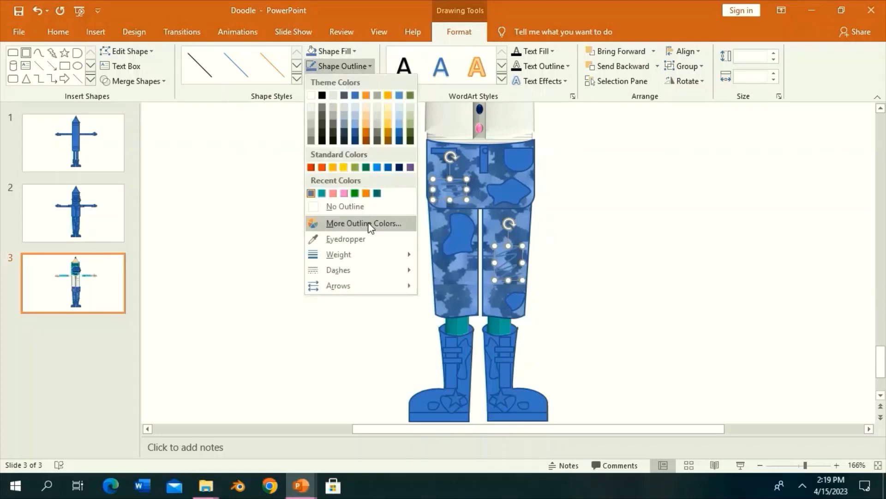
click(384, 221)
click(489, 220)
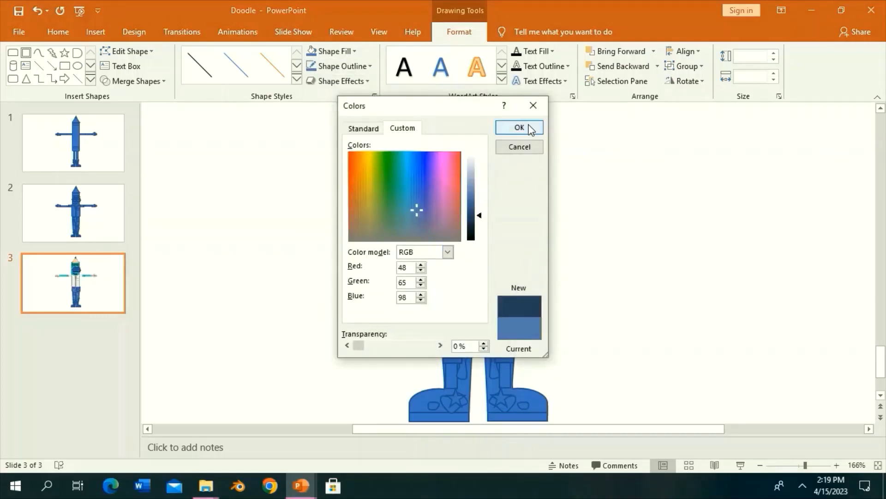
click(527, 129)
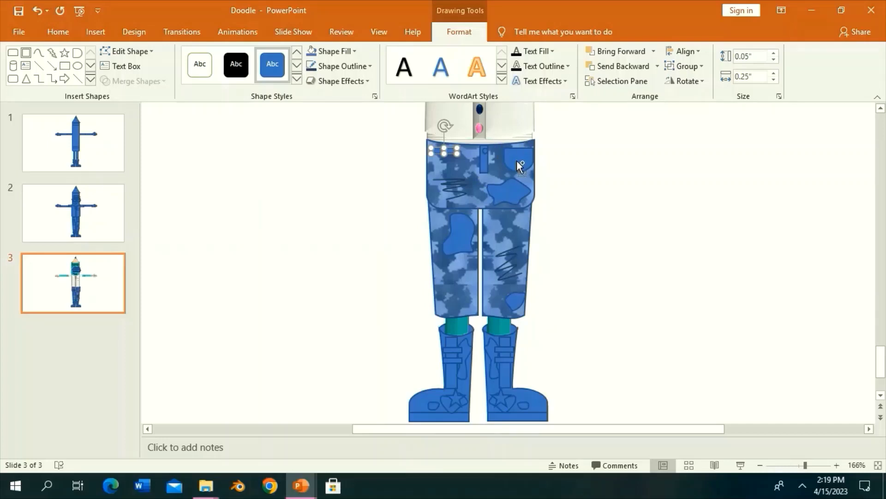
Step: Select two blue patches on the pants and switch them to a gradient fill
click(510, 220)
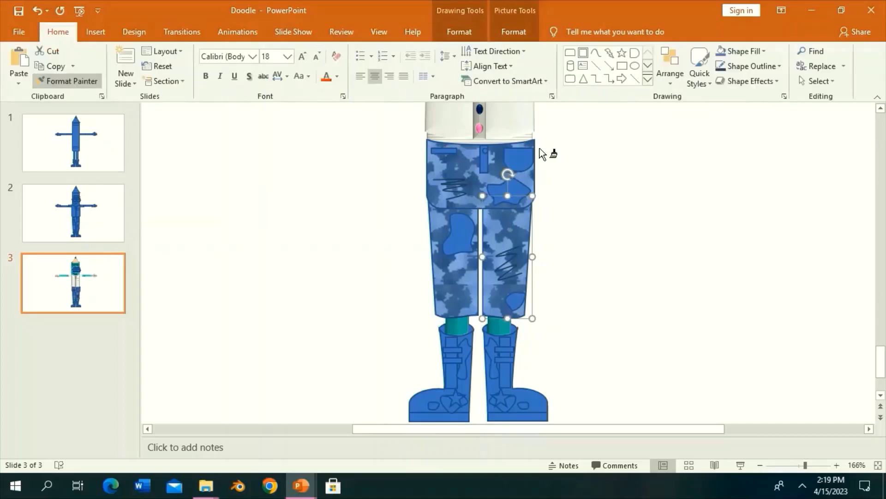
click(521, 196)
shift+click(460, 235)
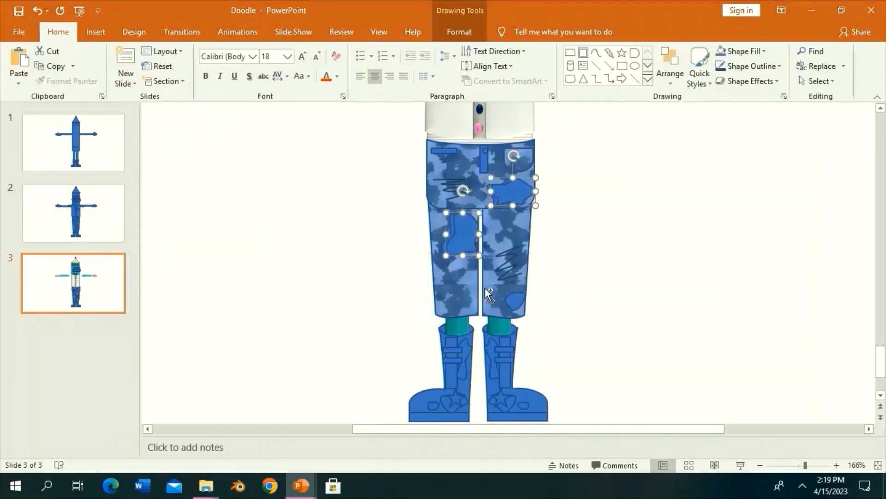
click(36, 11)
scroll(376, 90, down, 9)
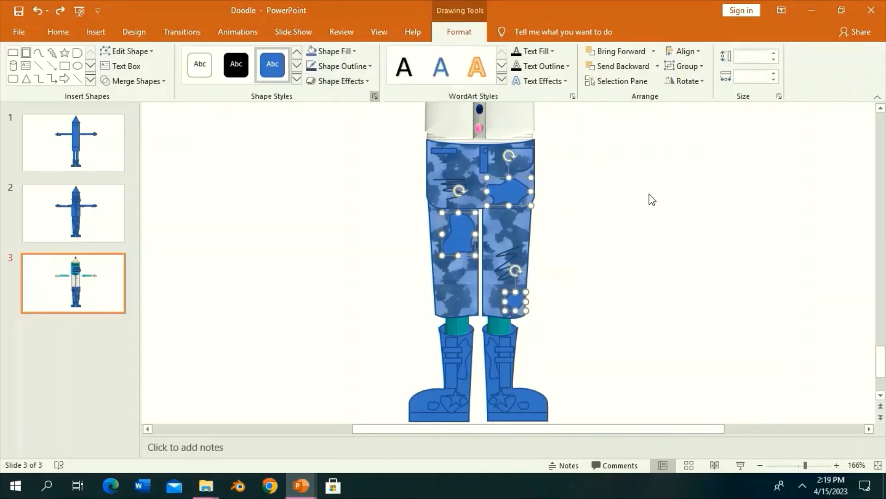
click(767, 238)
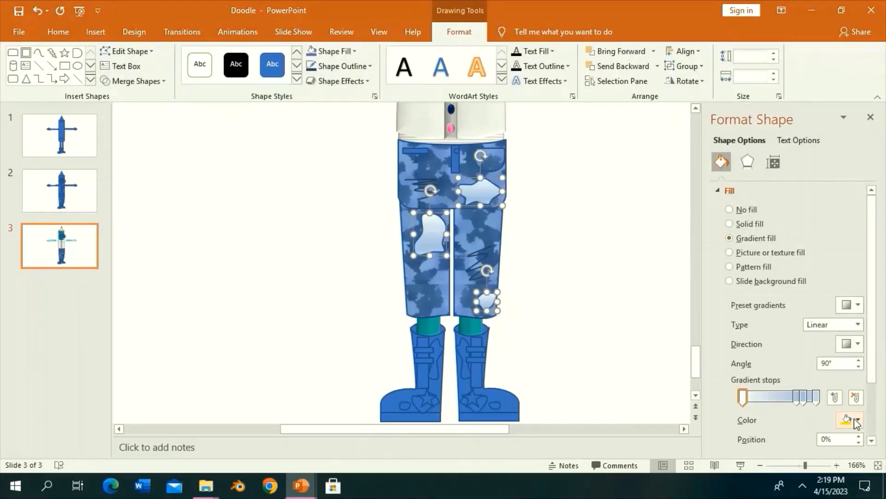
Step: Merge the patch shapes, colour the first gradient stop orange and recolour the right-end stop
click(136, 81)
click(134, 104)
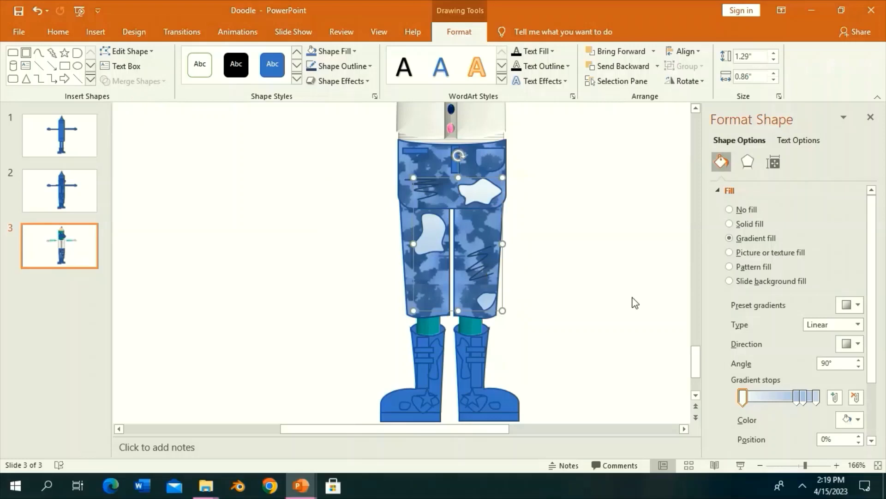
click(852, 419)
click(787, 357)
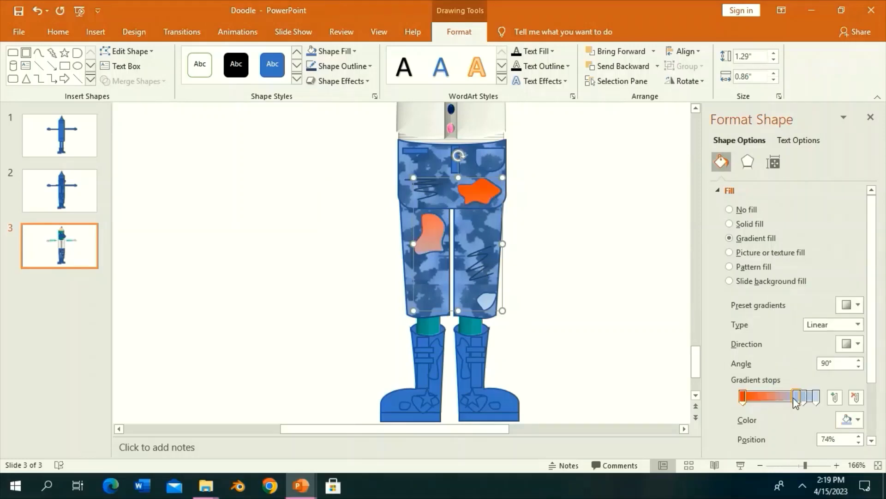
click(851, 419)
click(844, 378)
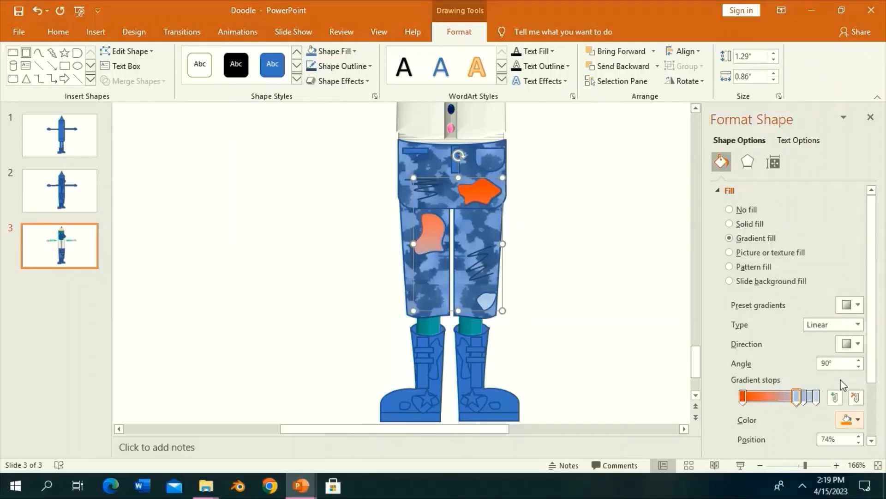
click(799, 401)
click(851, 419)
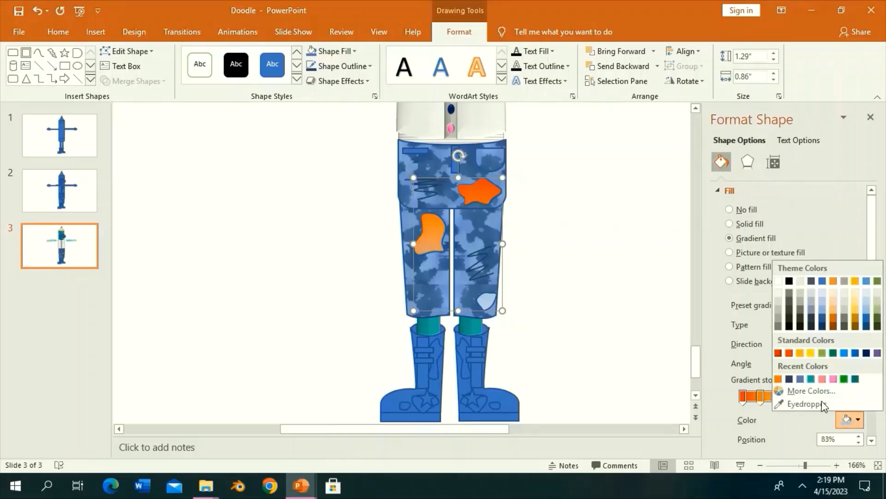
click(812, 344)
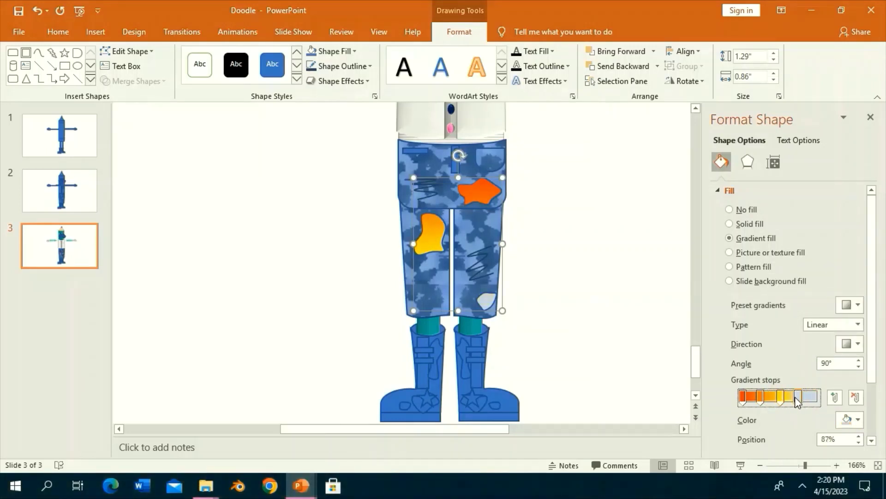
Step: Add a green stop, move the yellow stop to 42%, and colour the remaining stops blue and pink
click(795, 397)
click(852, 419)
click(848, 376)
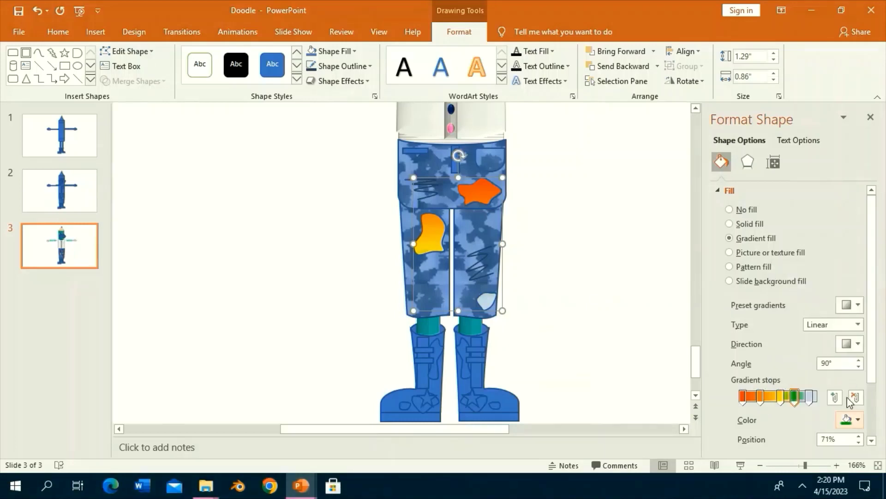
drag(781, 396, 777, 399)
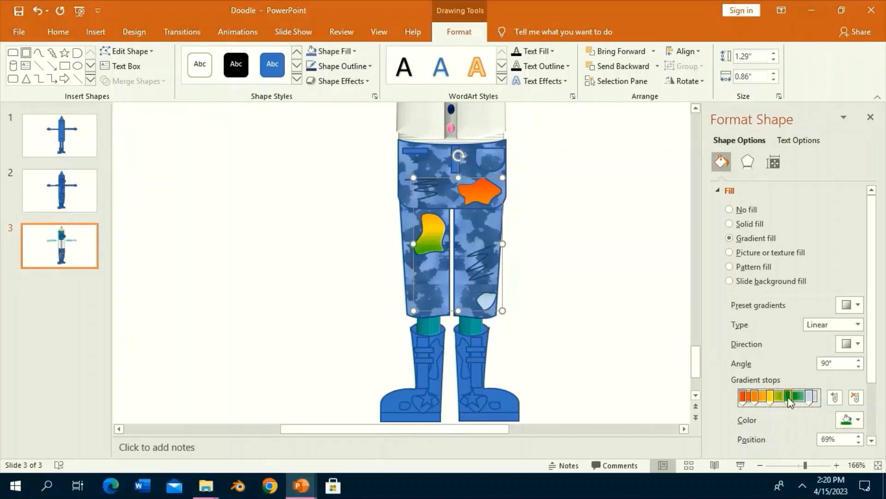
click(851, 420)
click(836, 366)
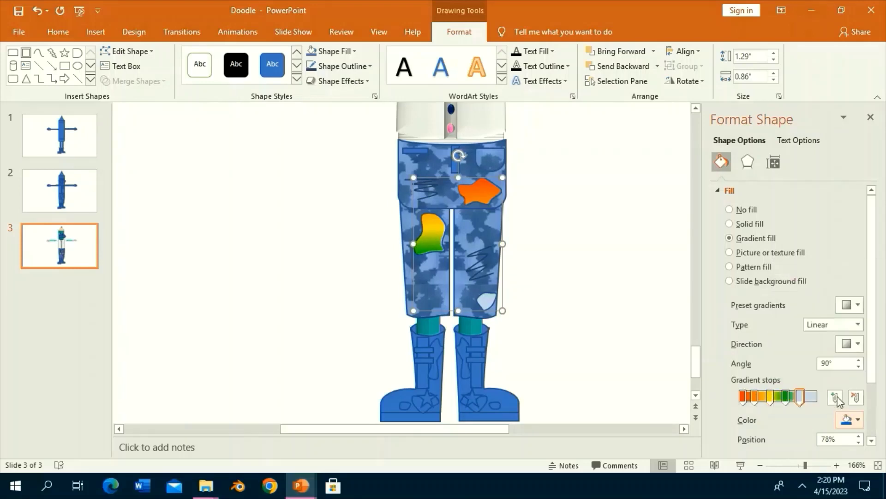
click(852, 419)
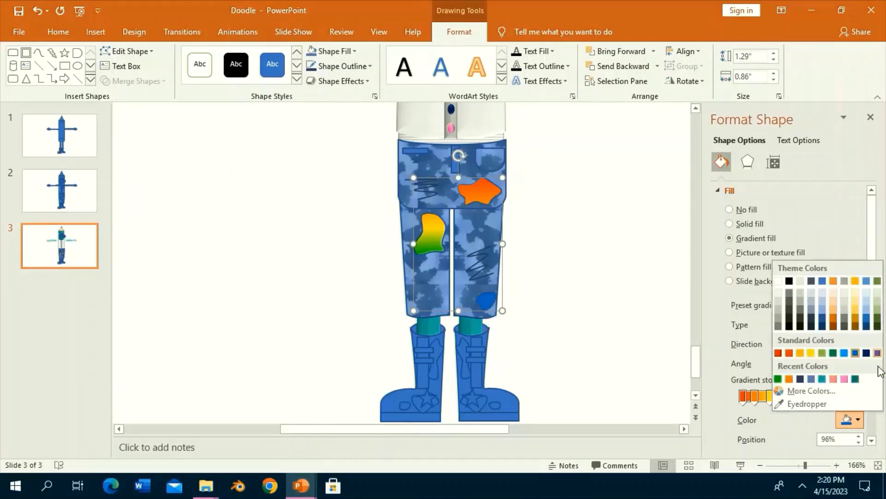
click(854, 376)
Step: Preview shadow effects on the jeans' pocket picture without applying one
click(368, 81)
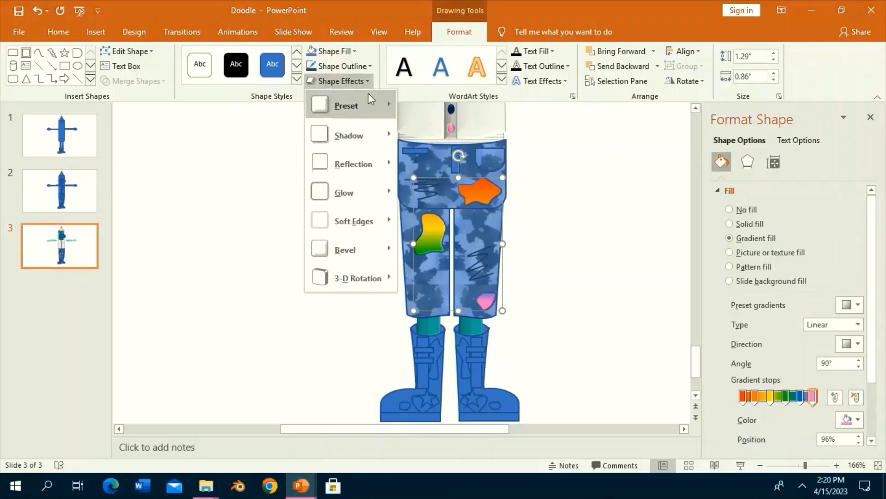
click(367, 81)
click(240, 226)
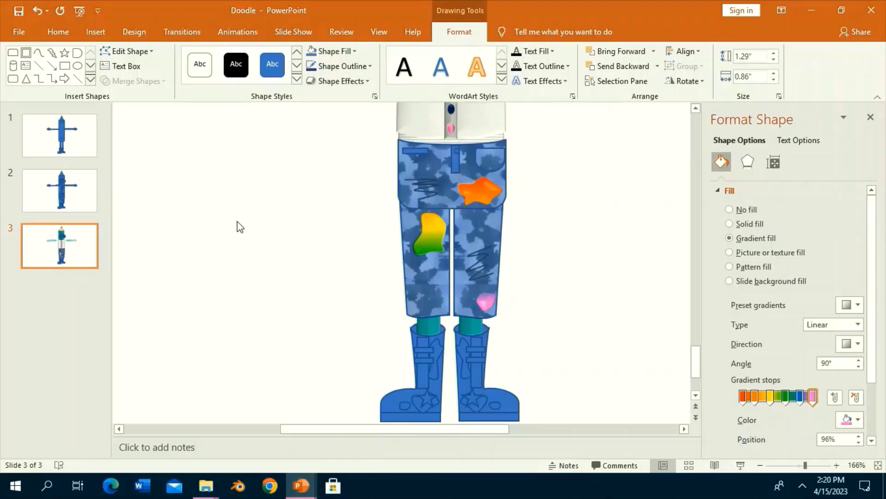
click(490, 159)
click(356, 81)
mouse_move(348, 135)
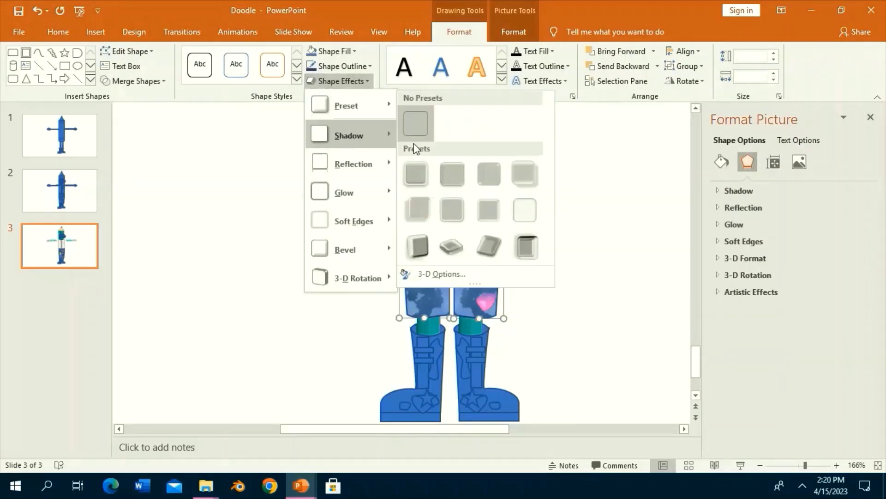
click(356, 81)
click(356, 79)
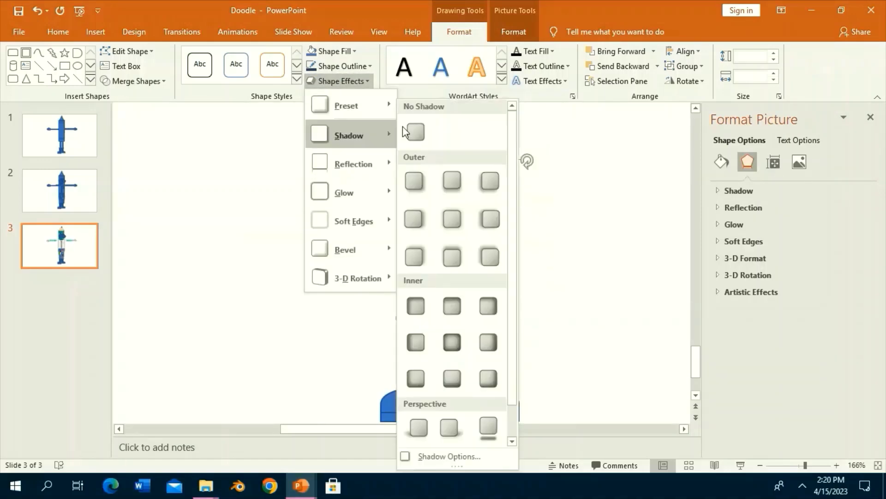
click(399, 129)
click(552, 225)
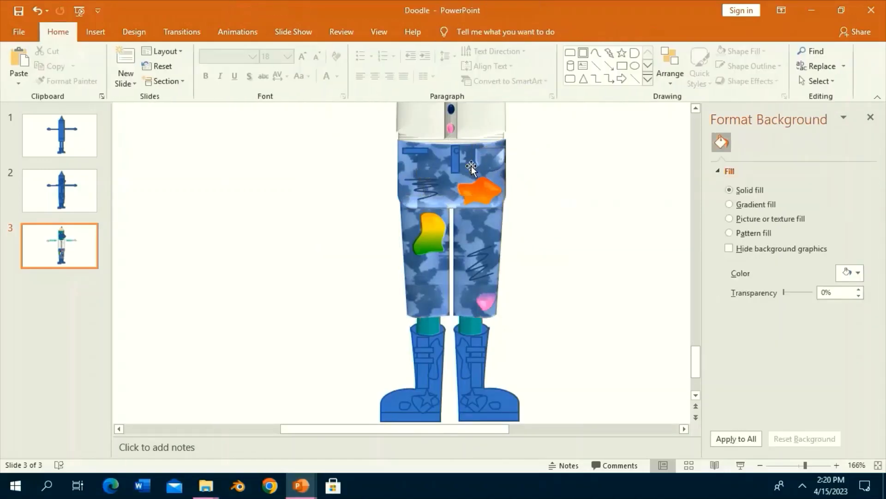
Step: Give the small blue bar a recently used fill colour and browse its shadow options
click(456, 159)
click(335, 51)
click(344, 178)
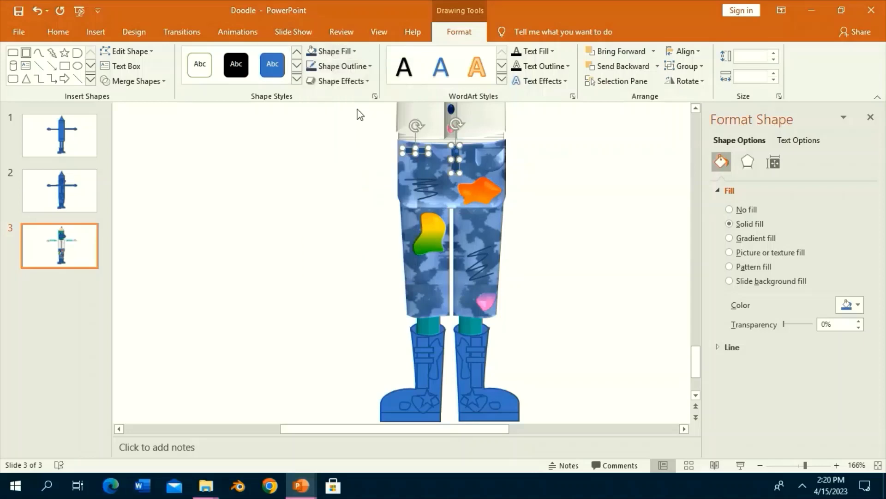
click(357, 81)
click(356, 80)
click(365, 81)
click(491, 166)
click(491, 166)
Step: Refill the small waist bar golden yellow and check its shadow options
click(455, 160)
click(334, 51)
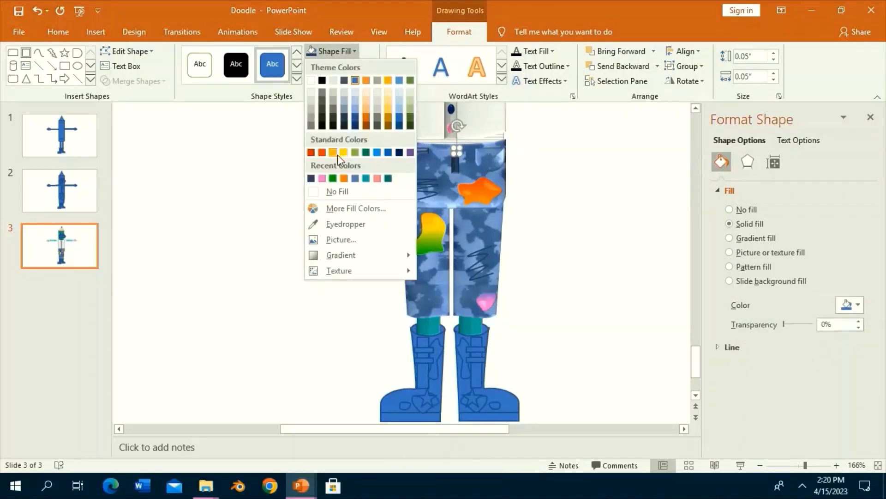
click(338, 156)
click(341, 81)
click(440, 159)
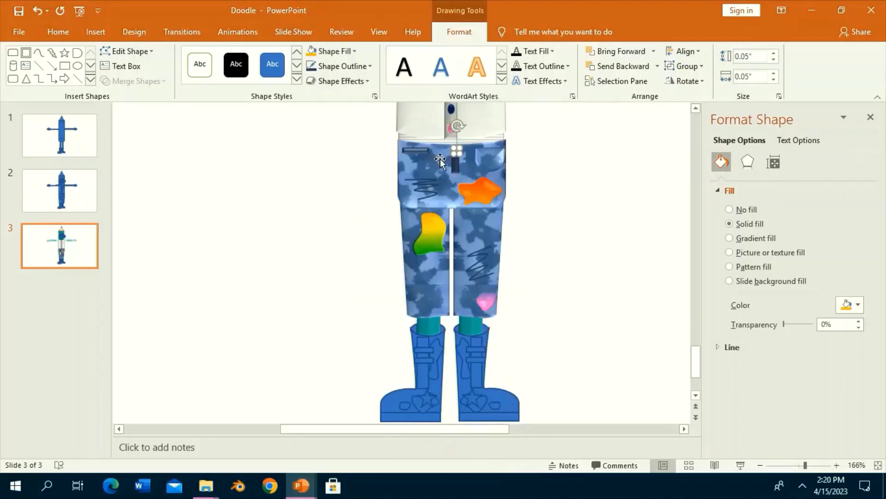
click(342, 81)
click(333, 81)
click(333, 81)
click(516, 219)
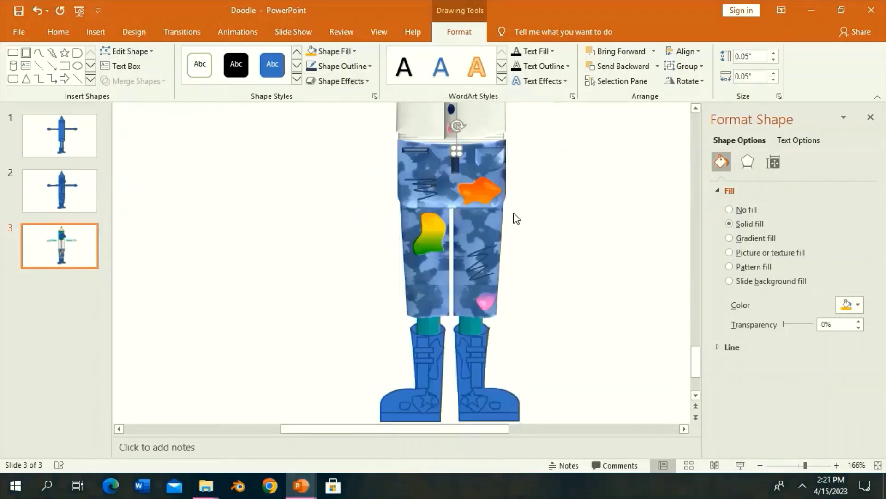
click(515, 218)
Step: Fill both boots black
scroll(495, 366, down, 2)
click(488, 356)
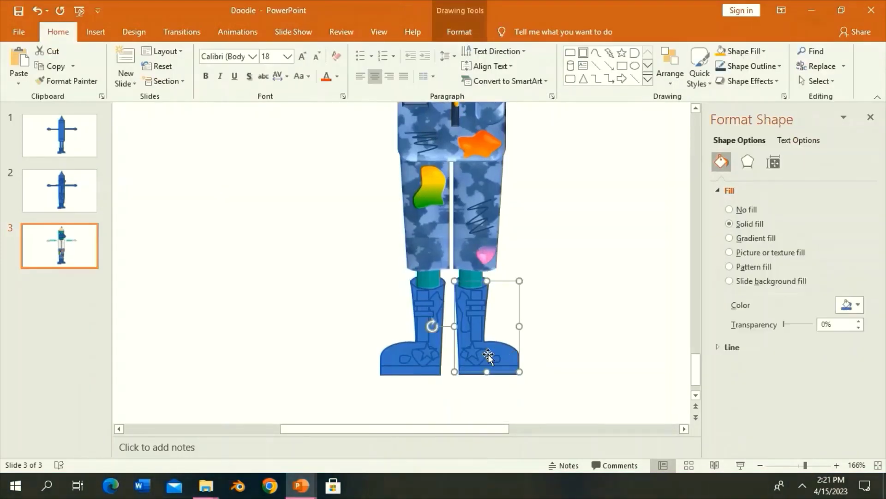
shift+click(390, 345)
click(455, 37)
click(336, 51)
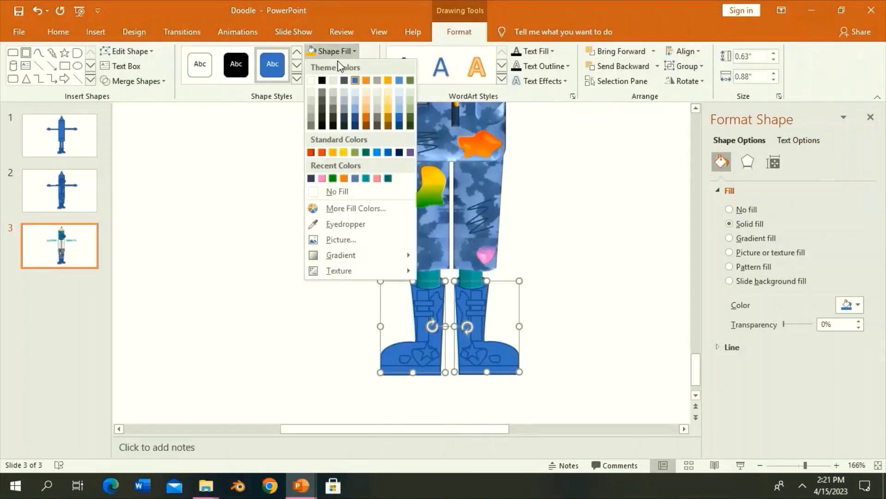
click(323, 80)
Step: Give both black boots a preset 3D effect and a shadow
click(339, 81)
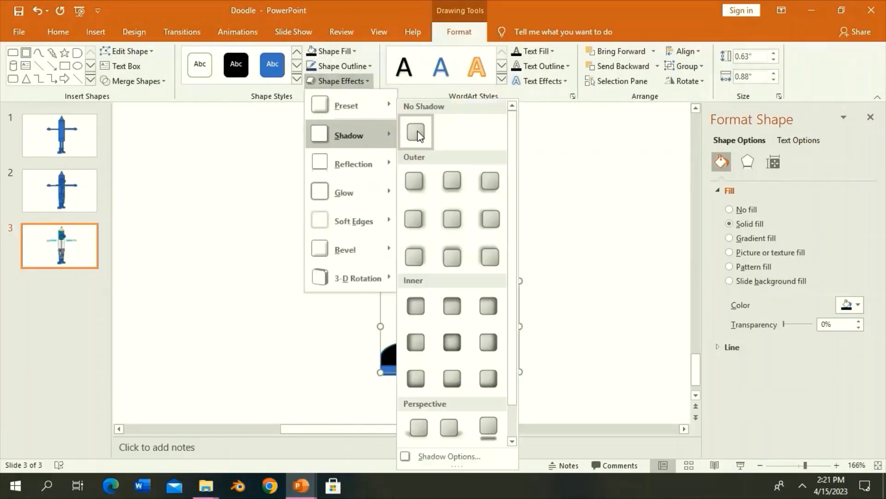
click(362, 79)
click(344, 81)
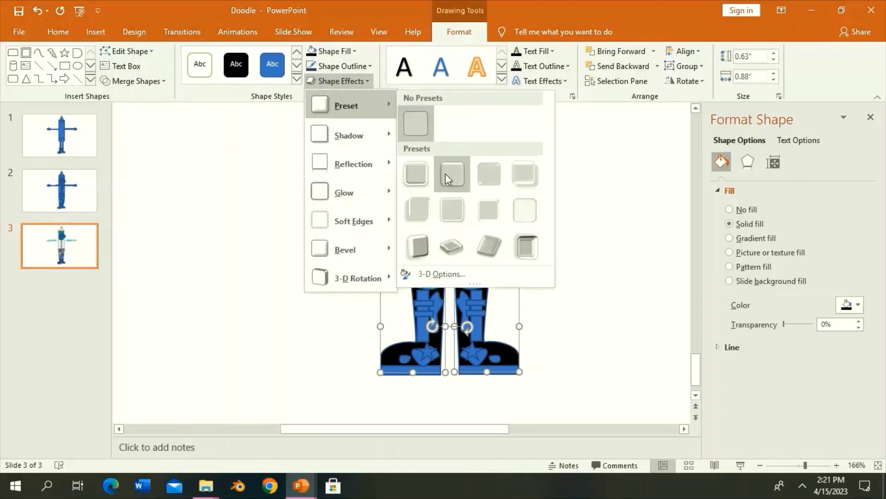
click(445, 174)
click(341, 81)
click(444, 193)
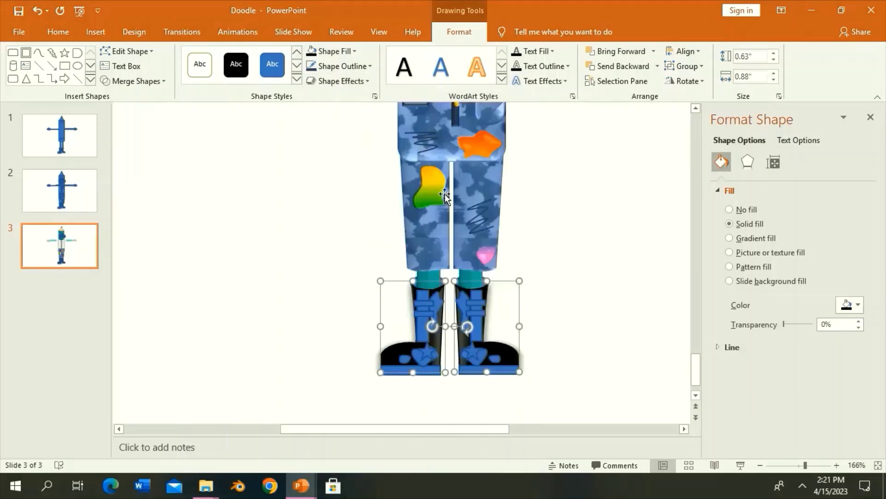
click(558, 313)
click(452, 265)
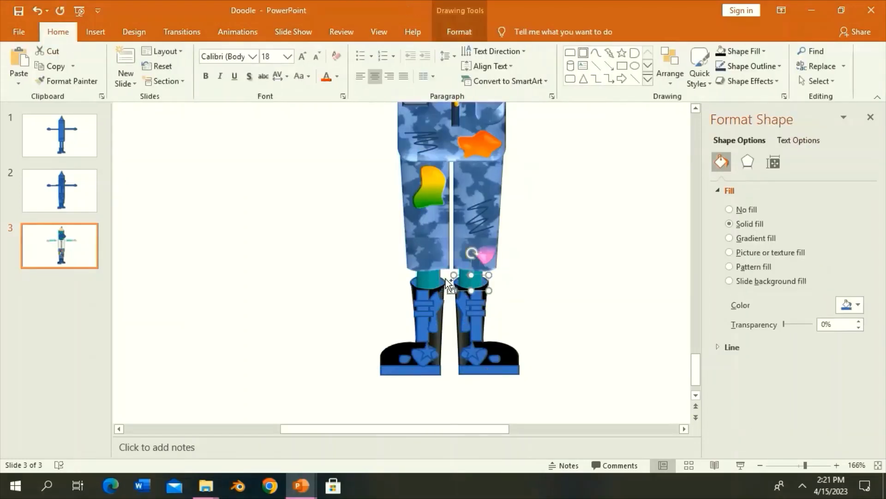
key(Escape)
Step: Select both teal ankle cuffs and review their fill and outline colours, leaving them unchanged
click(482, 279)
shift+click(439, 283)
click(332, 50)
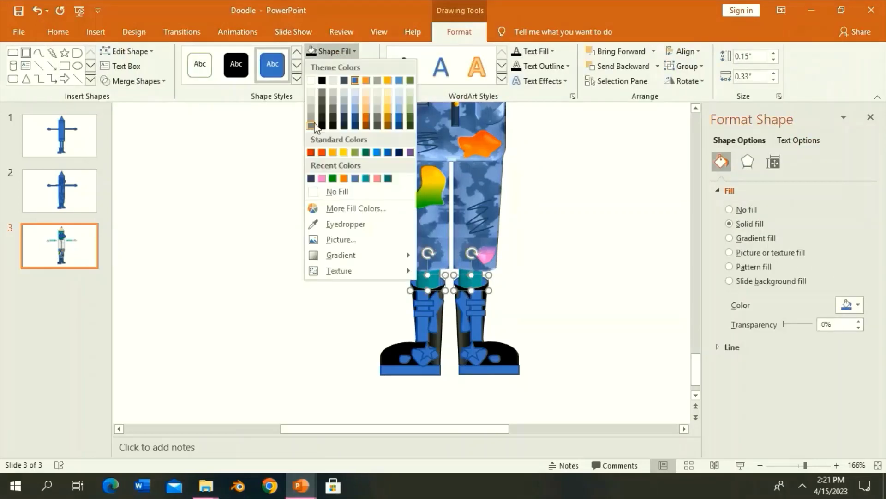
click(320, 122)
click(339, 65)
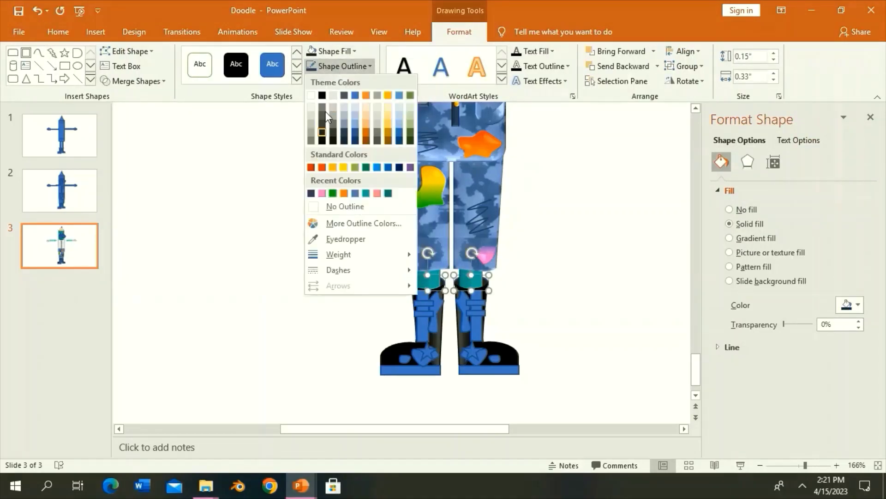
click(326, 147)
Step: Apply a shaded Shape Effects preset to both boot soles
click(478, 369)
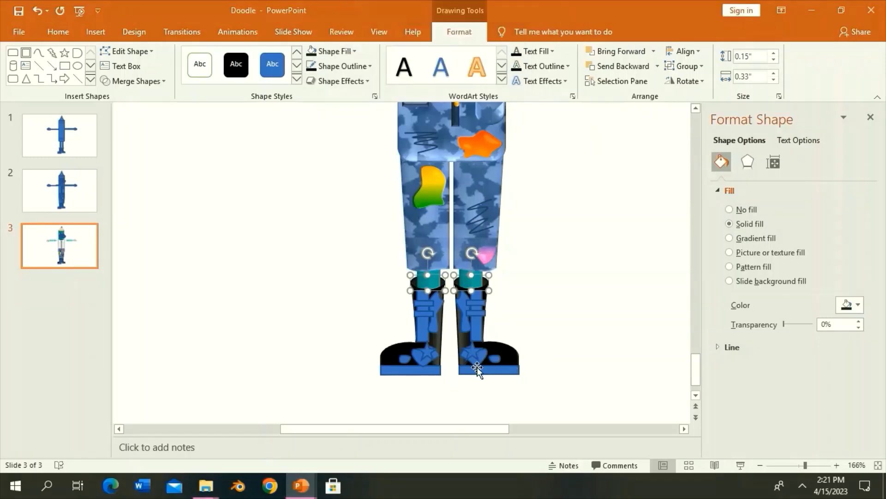
shift+click(415, 371)
click(340, 81)
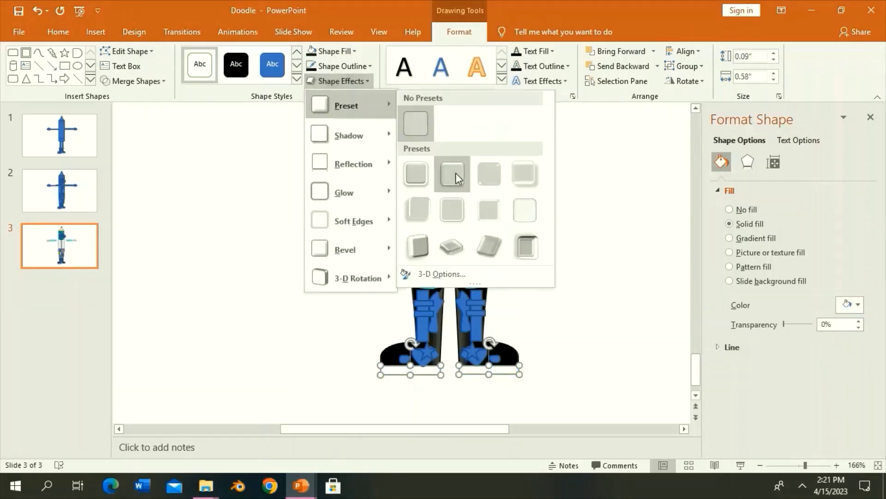
click(453, 174)
key(Escape)
Step: Fill both boot stars gold and give them a shaded preset effect
click(473, 354)
shift+click(424, 353)
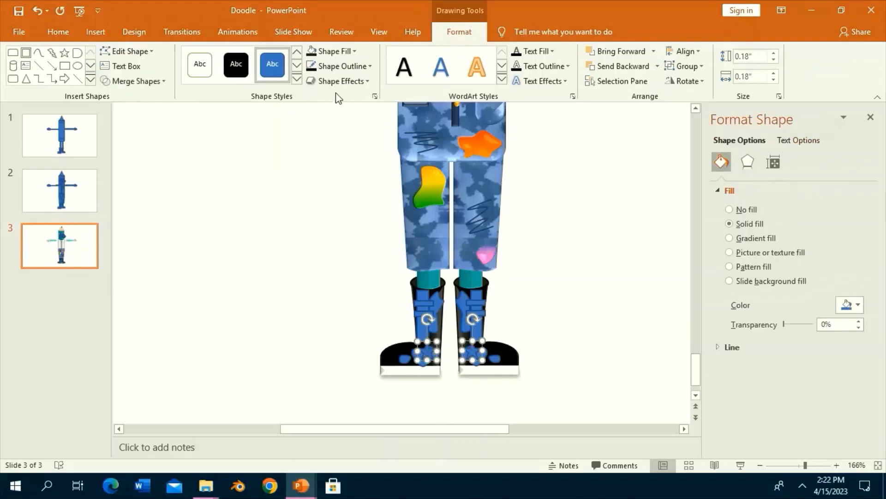
click(332, 51)
click(384, 111)
click(341, 81)
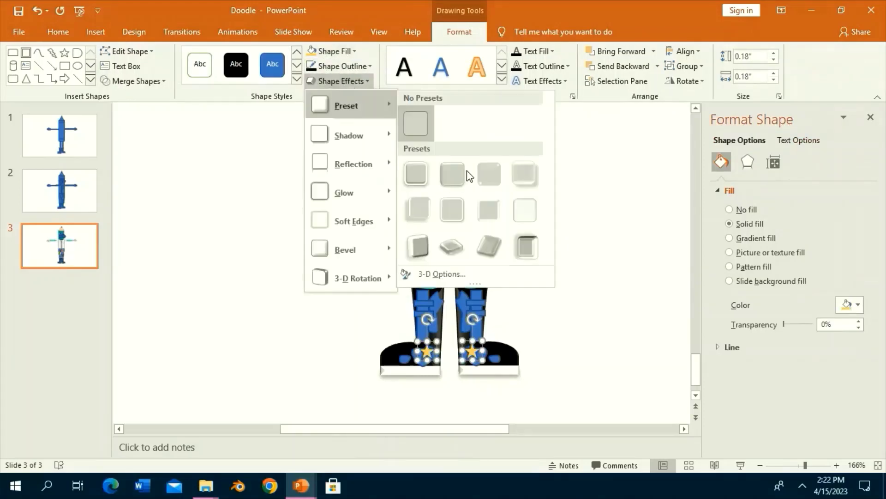
click(467, 170)
click(340, 81)
key(Escape)
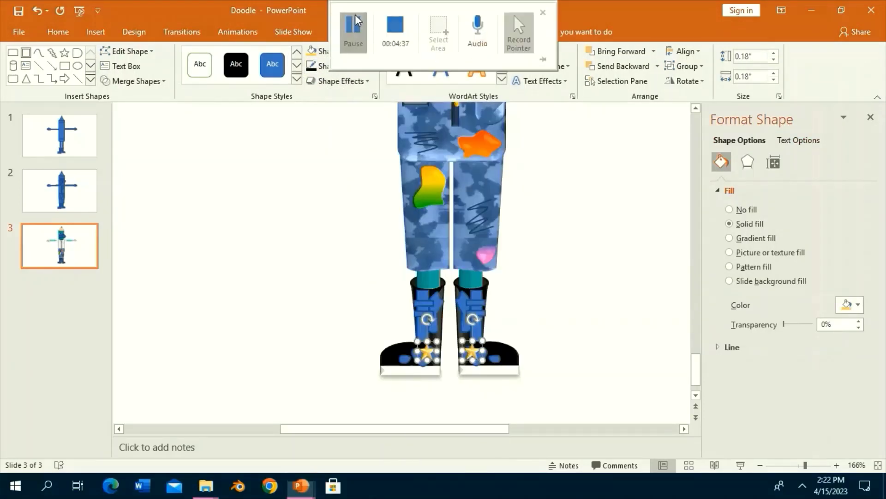
Step: Select the right boot's star together with other boot parts
click(494, 356)
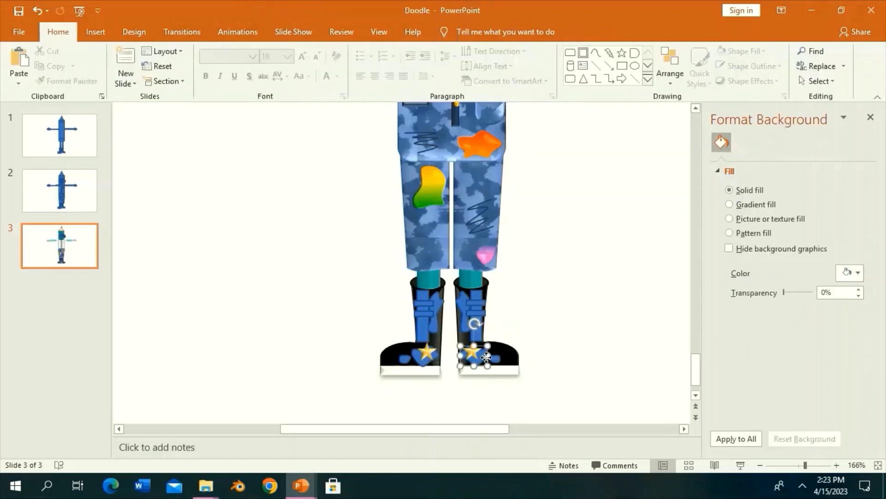
click(495, 363)
click(496, 365)
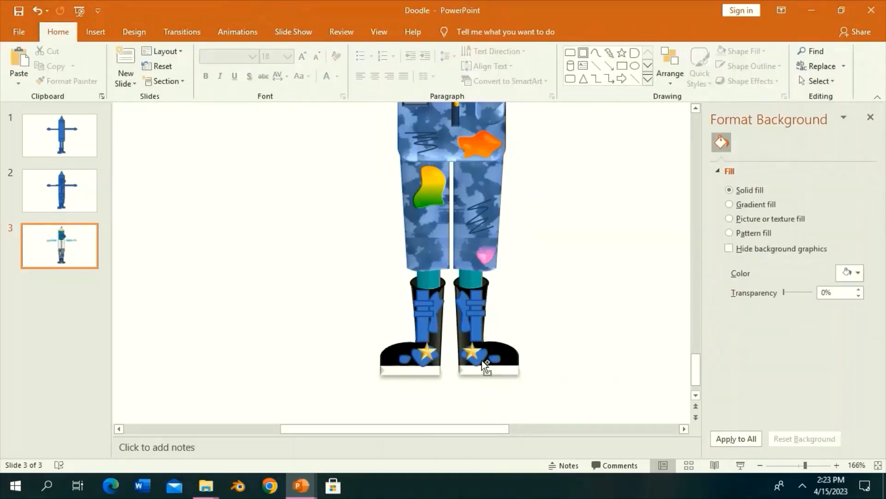
click(498, 356)
shift+click(498, 358)
shift+click(464, 318)
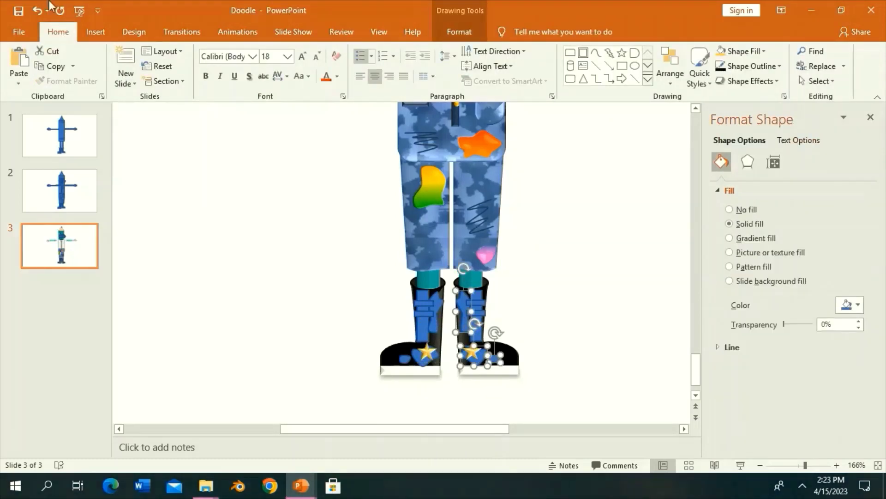
Step: Select boot pieces and a left-boot strap, browsing Shape Effects without applying any
click(460, 32)
click(423, 364)
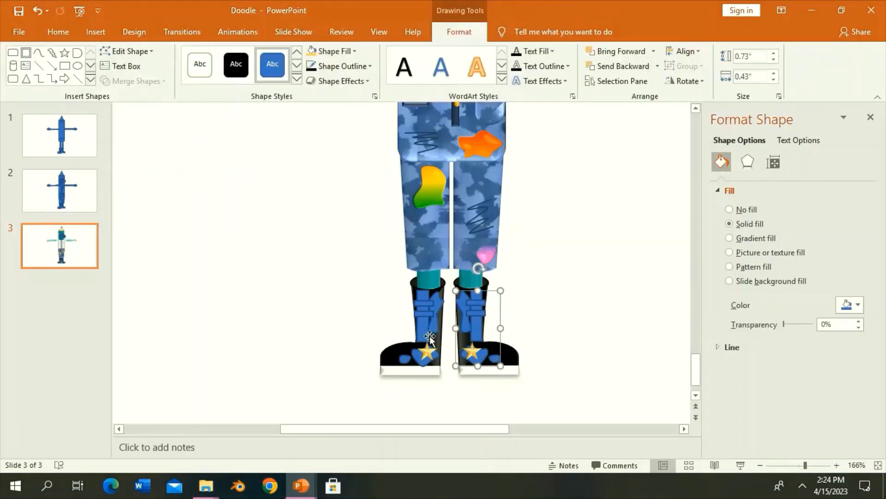
shift+click(408, 365)
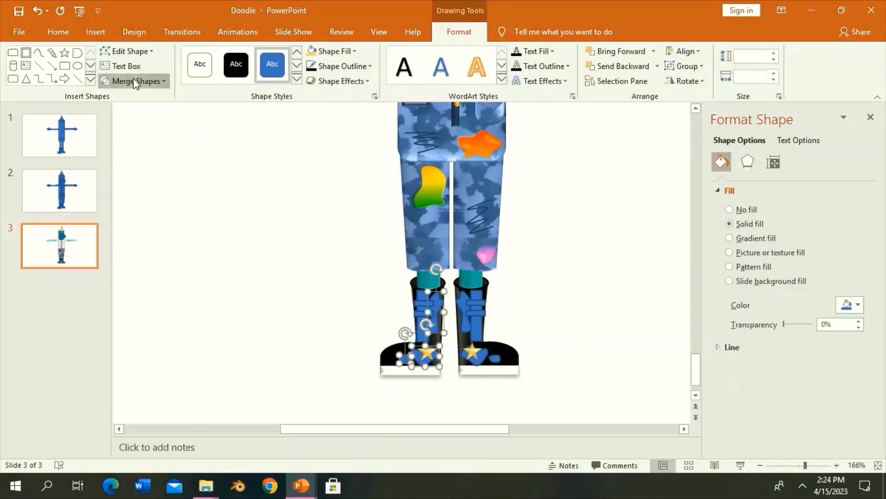
click(429, 303)
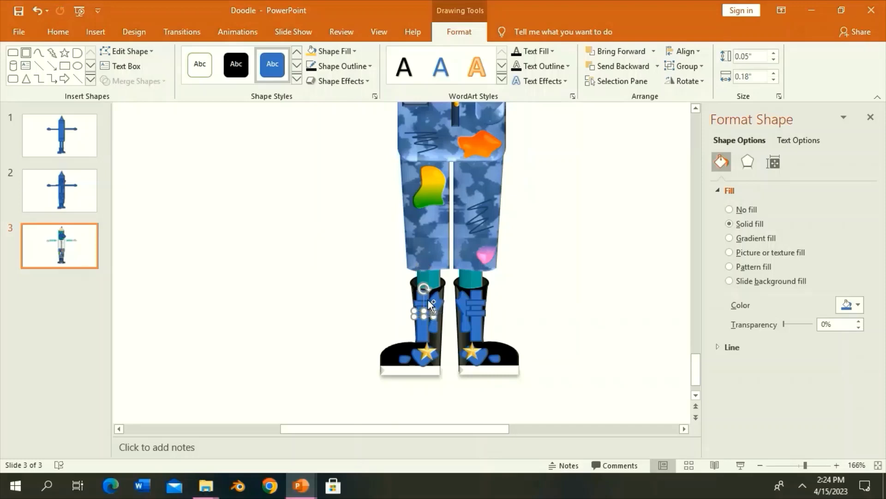
click(339, 80)
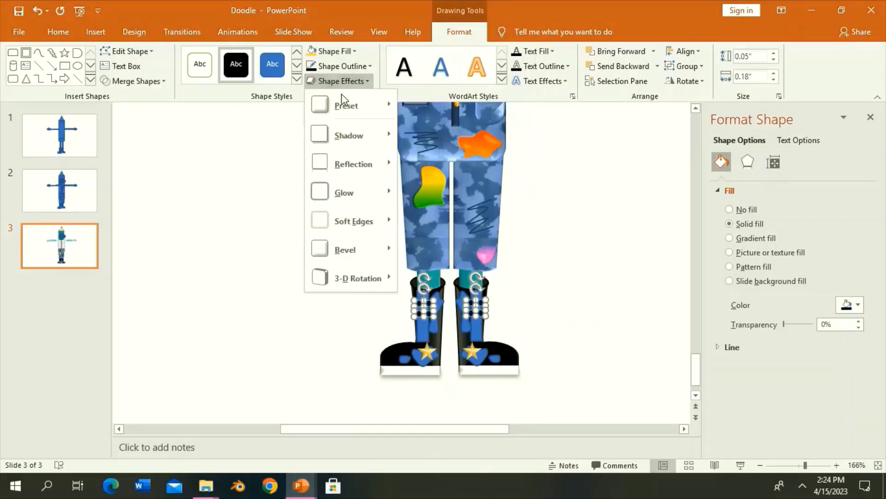
click(204, 65)
click(340, 81)
click(339, 81)
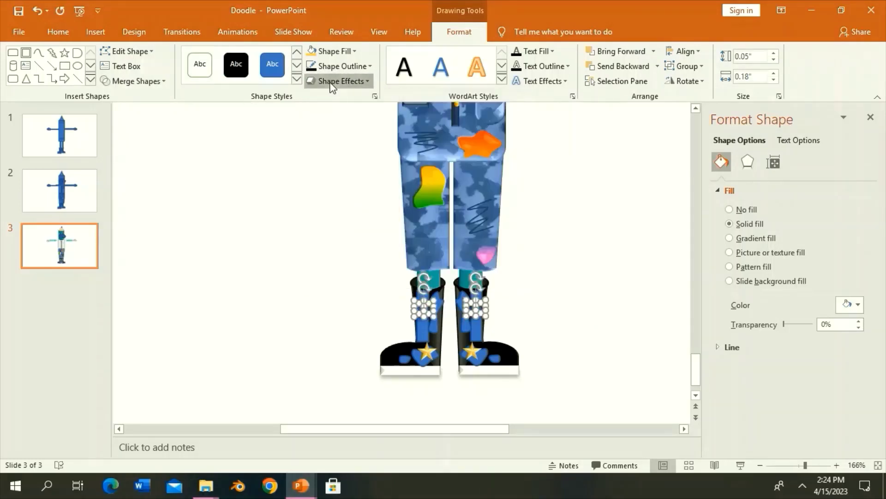
click(339, 81)
Step: Fill the boot straps grey
click(423, 323)
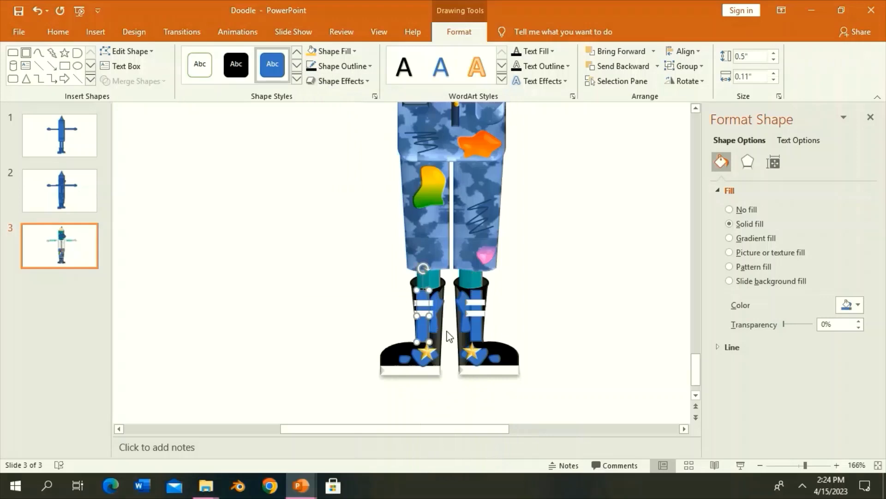
click(332, 51)
click(312, 107)
click(341, 81)
click(326, 84)
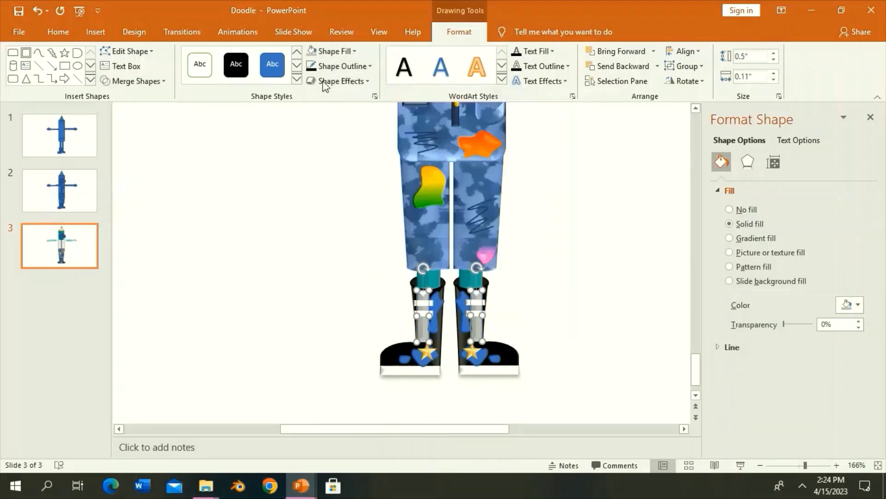
click(326, 84)
click(499, 381)
Step: Give both blue boot patches a rainbow gradient fill and a shaded preset effect
click(484, 354)
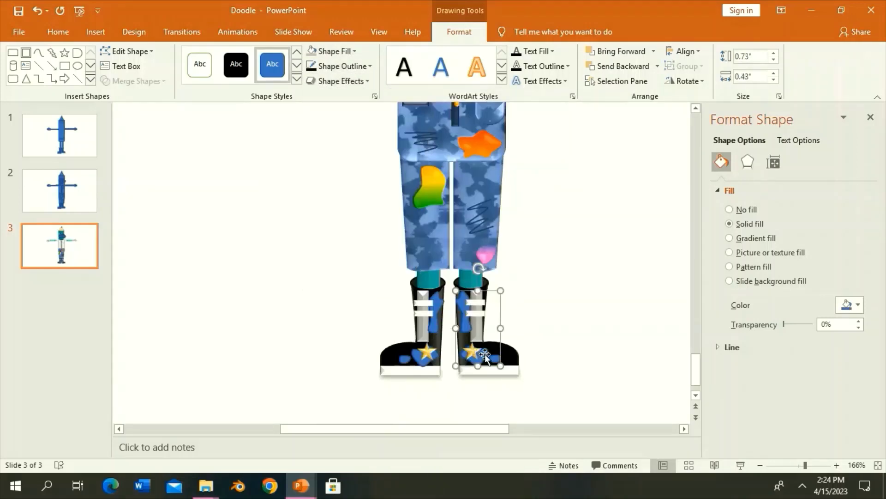
shift+click(418, 365)
click(730, 238)
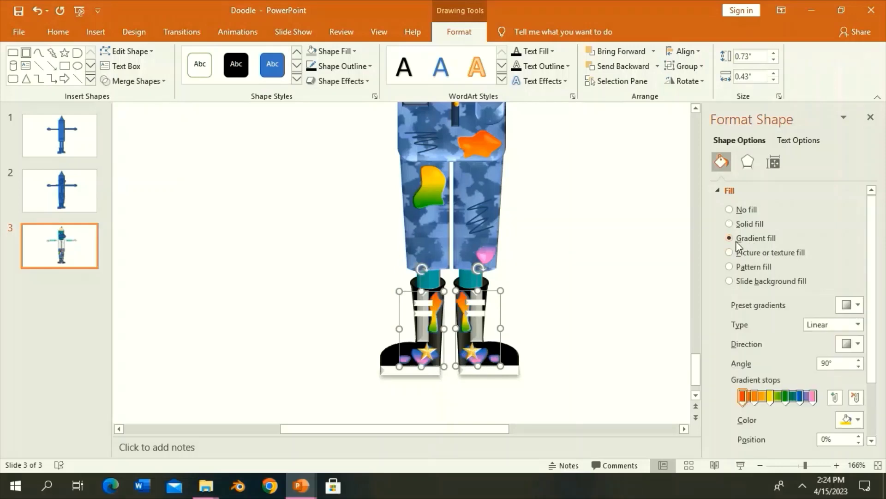
click(340, 81)
click(524, 173)
key(Escape)
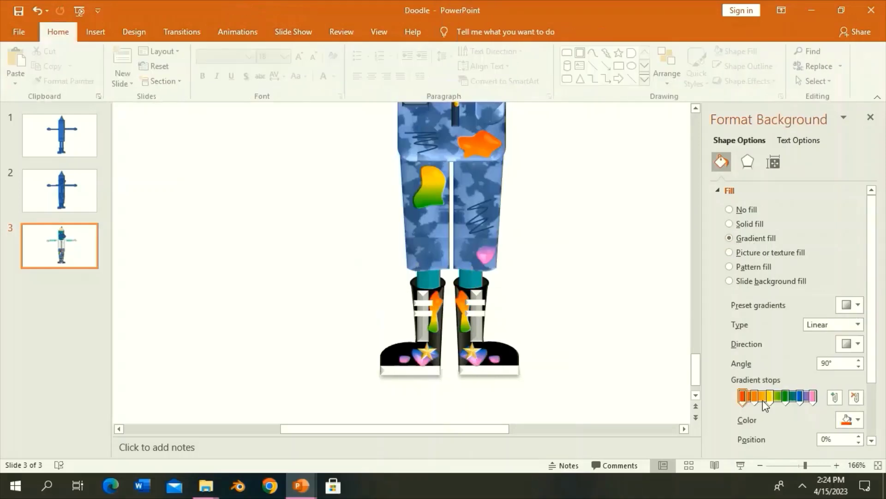
drag(805, 464, 787, 465)
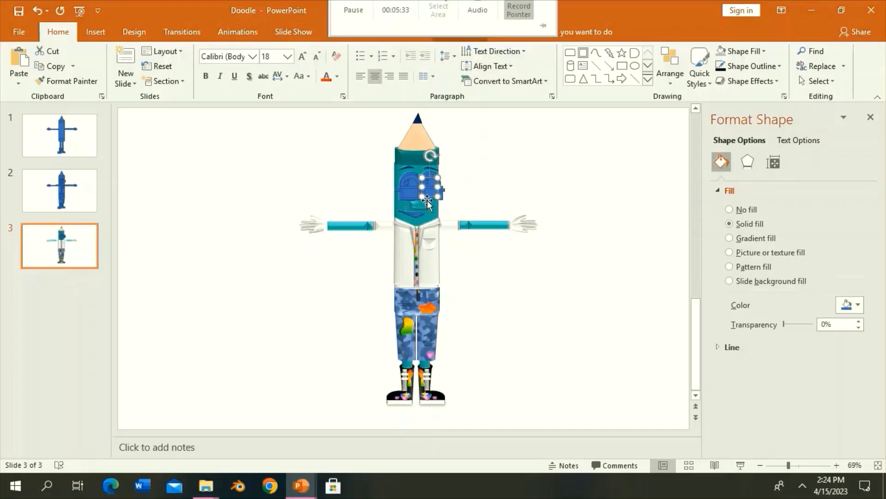
Step: Apply a shaded Shape Effects preset to the mouth and both eyes
click(816, 465)
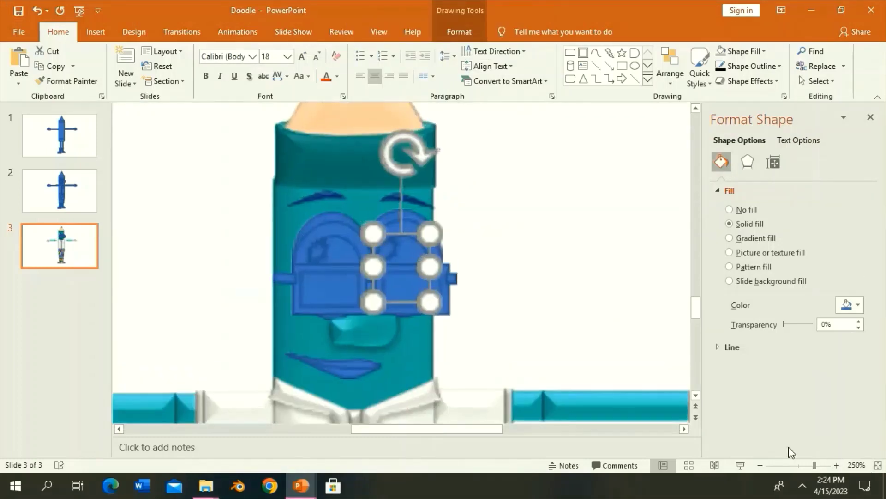
click(352, 365)
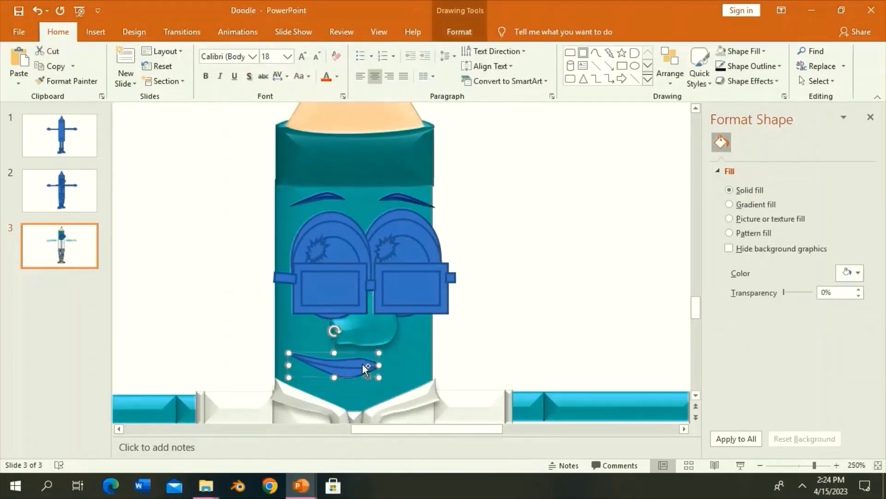
shift+click(373, 250)
click(459, 31)
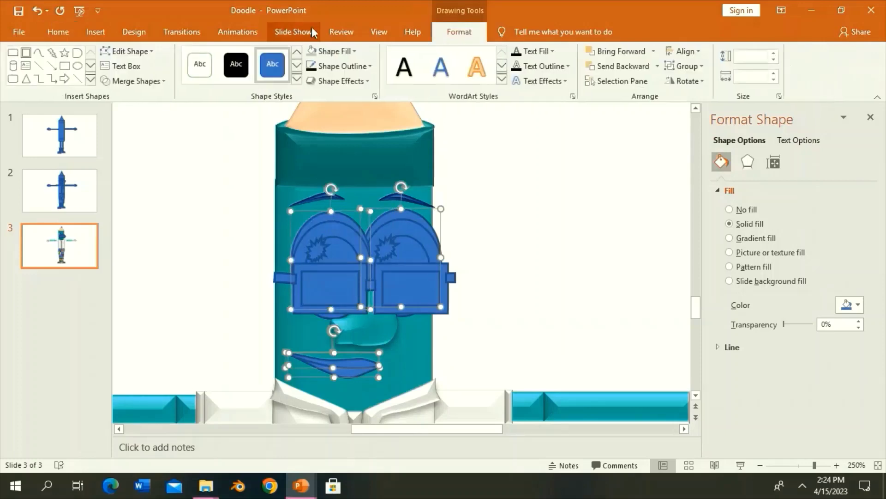
click(331, 50)
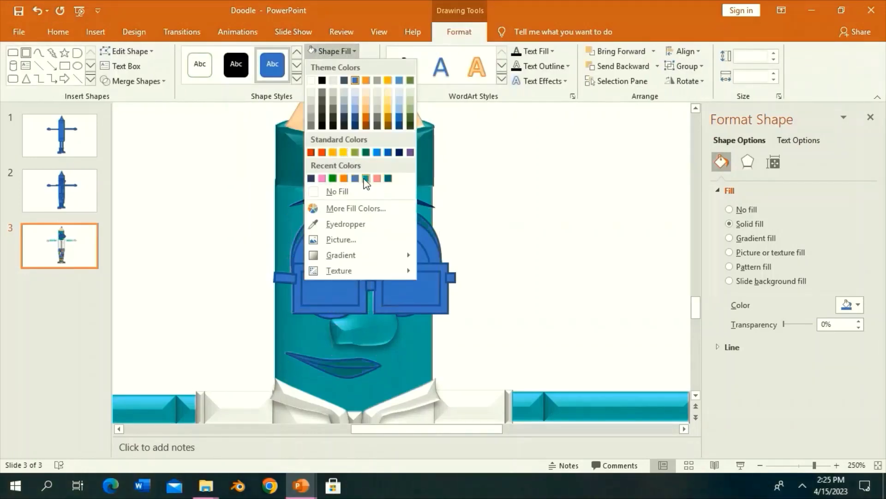
click(342, 80)
click(452, 173)
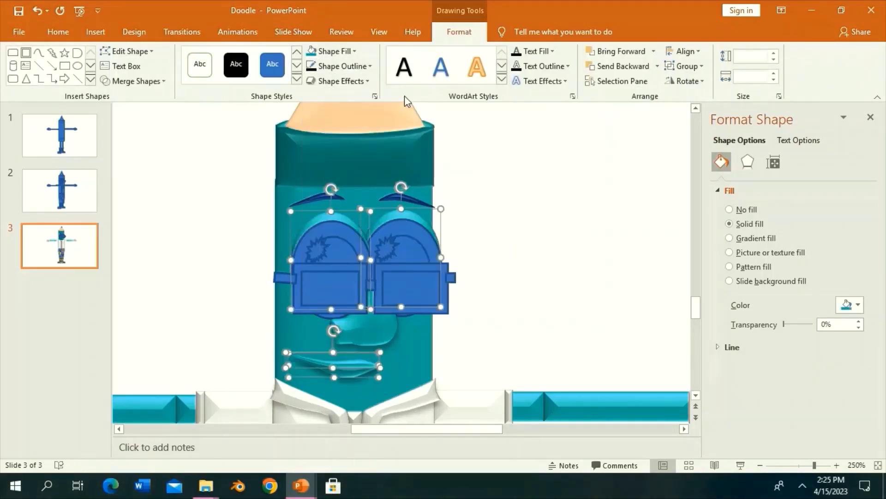
click(342, 81)
click(417, 135)
click(459, 221)
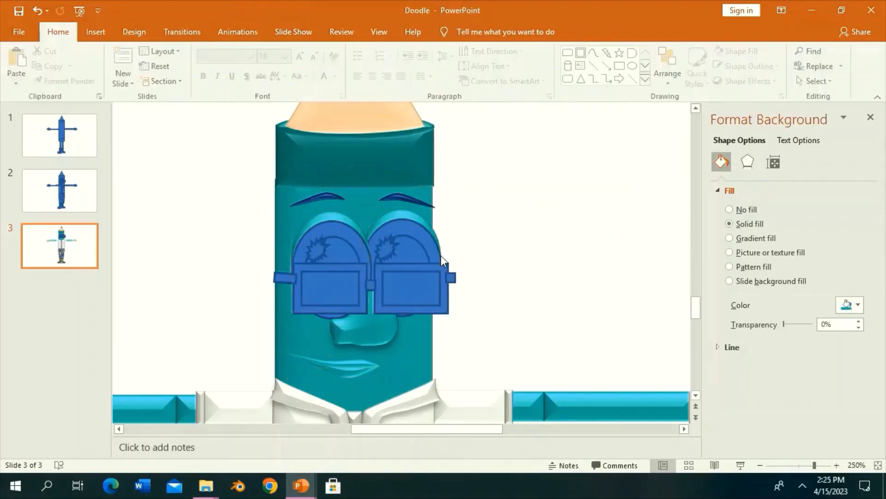
Step: Recolour the mouth a custom teal from More Fill Colors to match the face
click(363, 369)
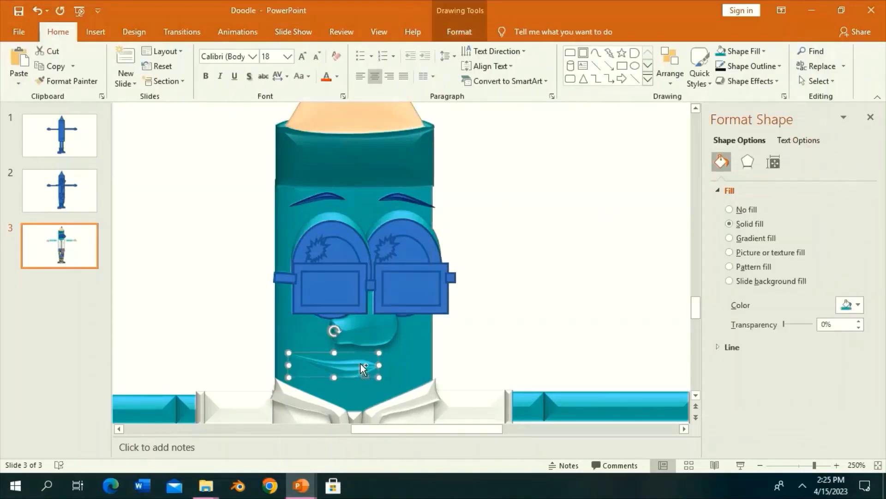
click(459, 31)
click(335, 81)
click(331, 51)
click(331, 210)
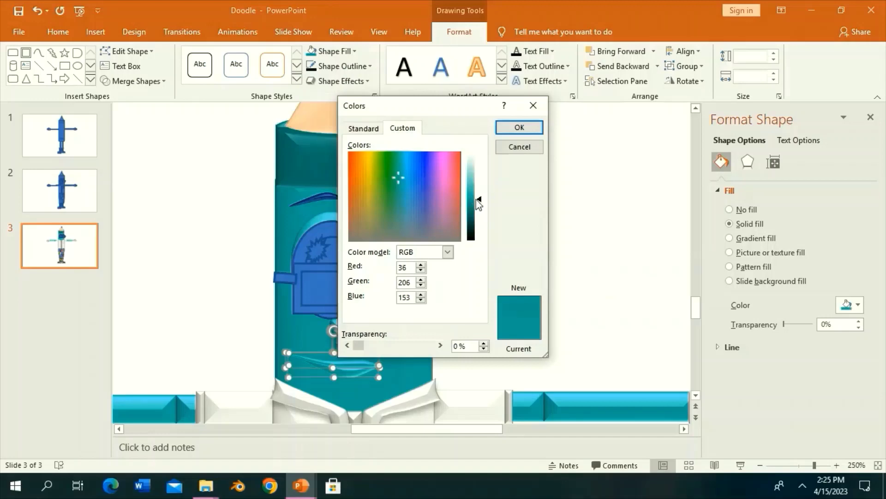
click(520, 126)
click(517, 223)
Step: Select both glasses lenses, colour them orange, and preview shadow effects without applying
click(372, 299)
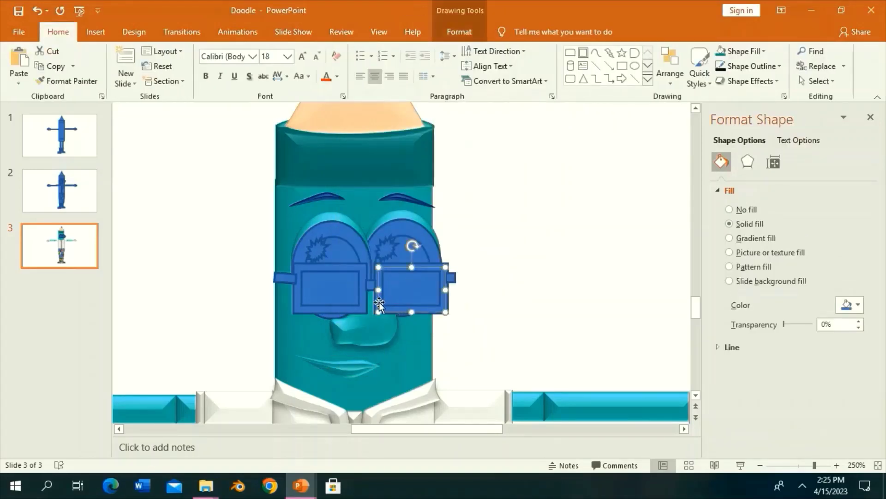
shift+click(344, 277)
click(460, 31)
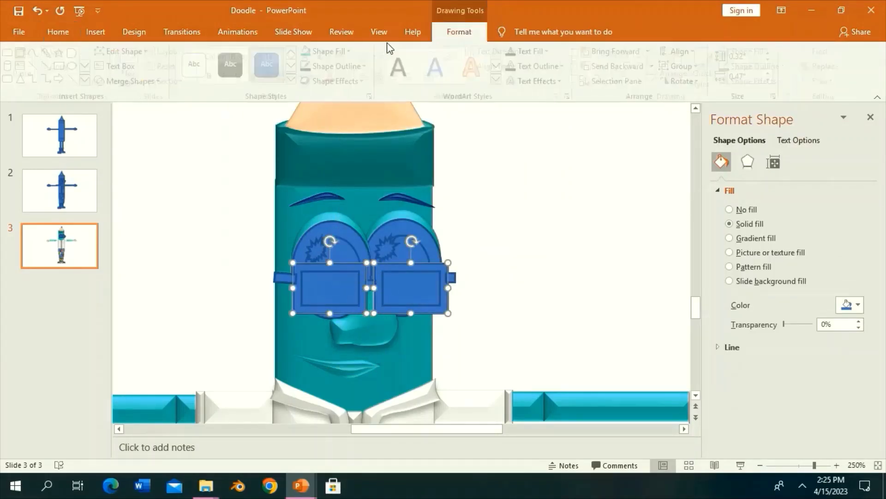
click(331, 51)
click(326, 146)
click(341, 81)
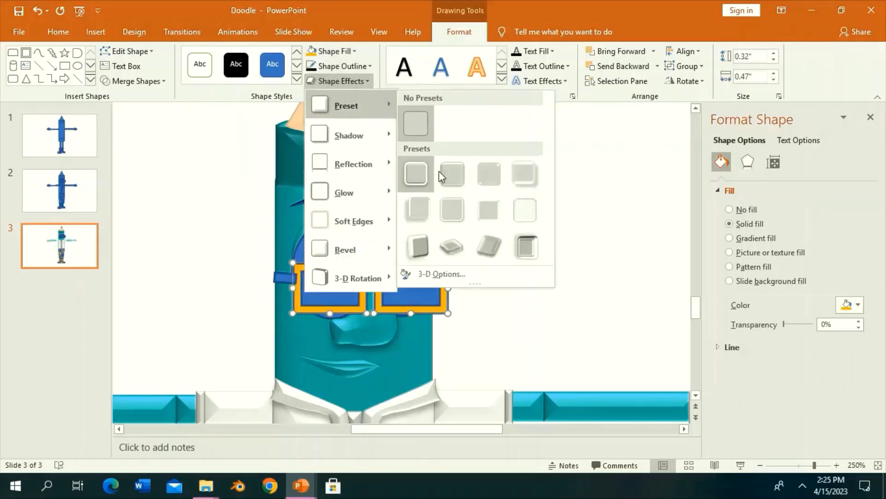
click(340, 81)
click(340, 80)
click(340, 81)
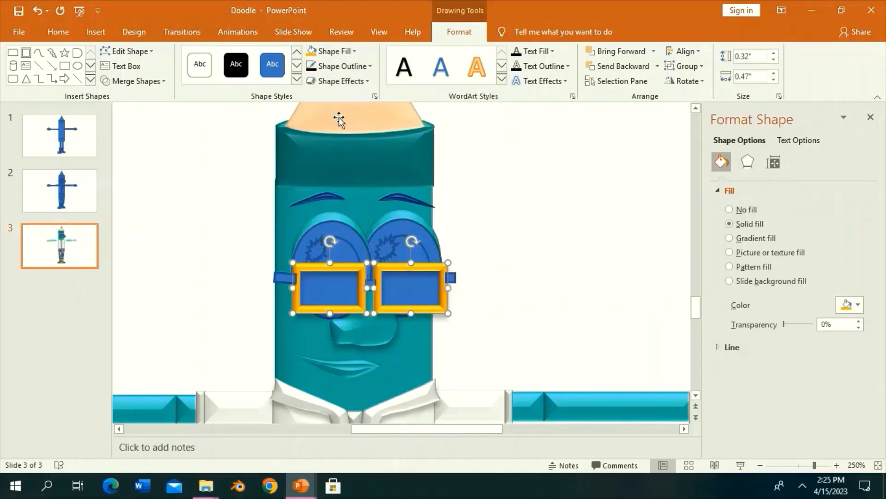
Step: Fill the glasses frames and small side pieces black
click(336, 51)
click(321, 82)
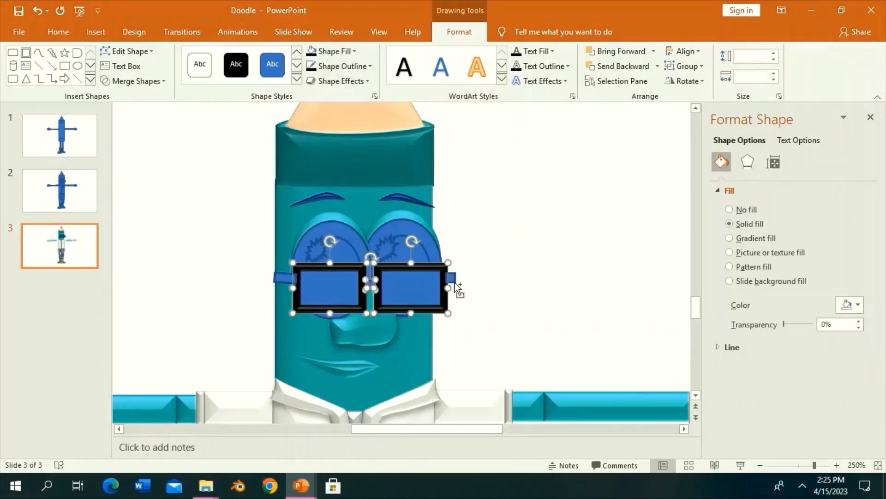
click(340, 81)
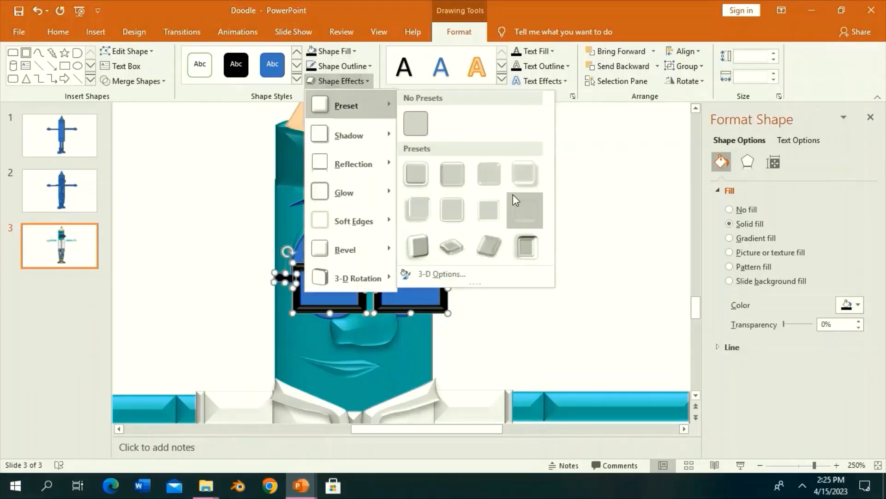
click(340, 80)
click(356, 81)
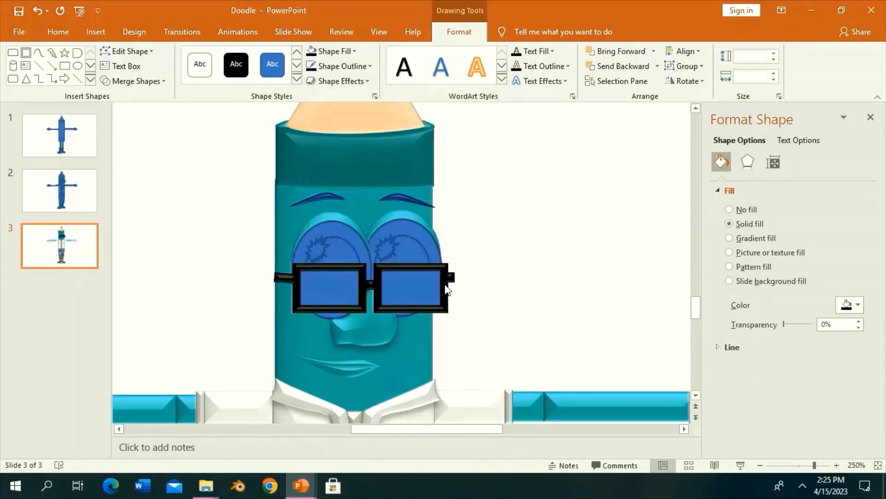
click(445, 283)
click(381, 270)
click(380, 269)
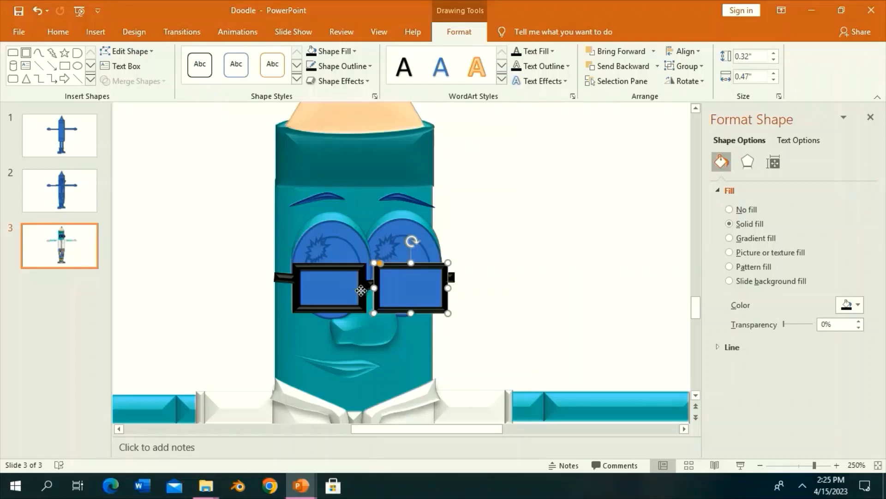
click(302, 265)
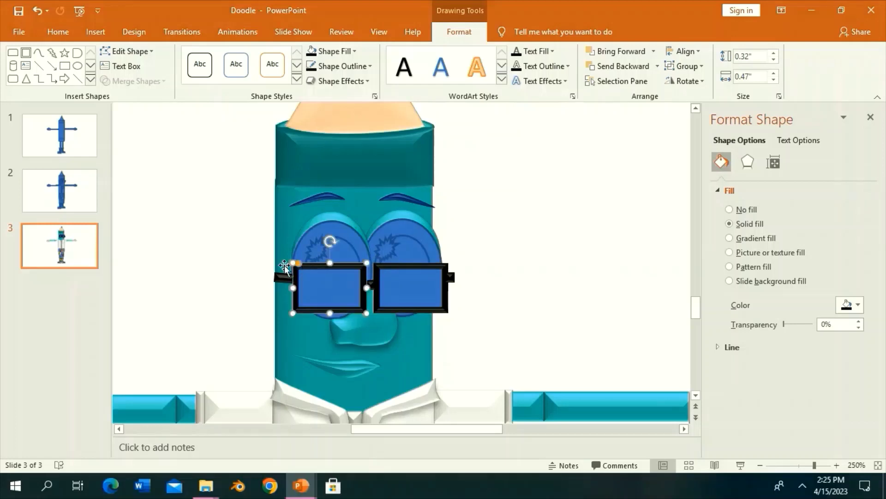
Step: Make both glasses lenses white and partly transparent
shift+click(409, 291)
click(200, 64)
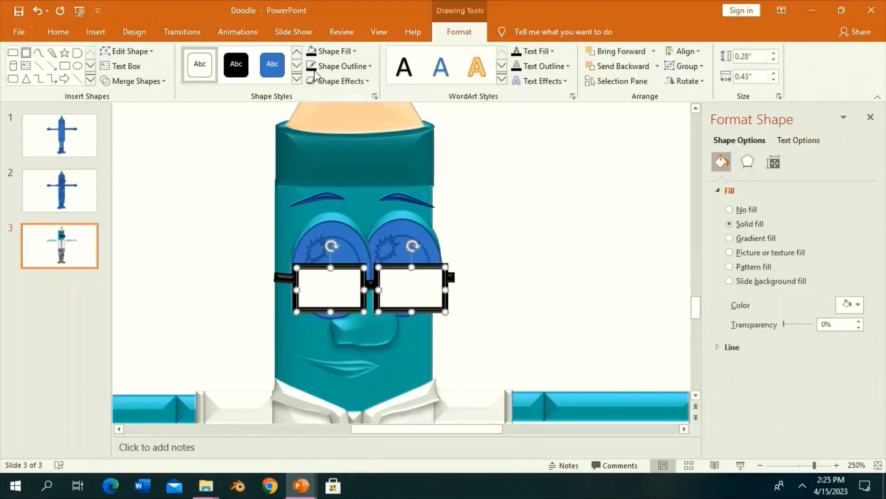
click(344, 66)
drag(786, 325, 803, 323)
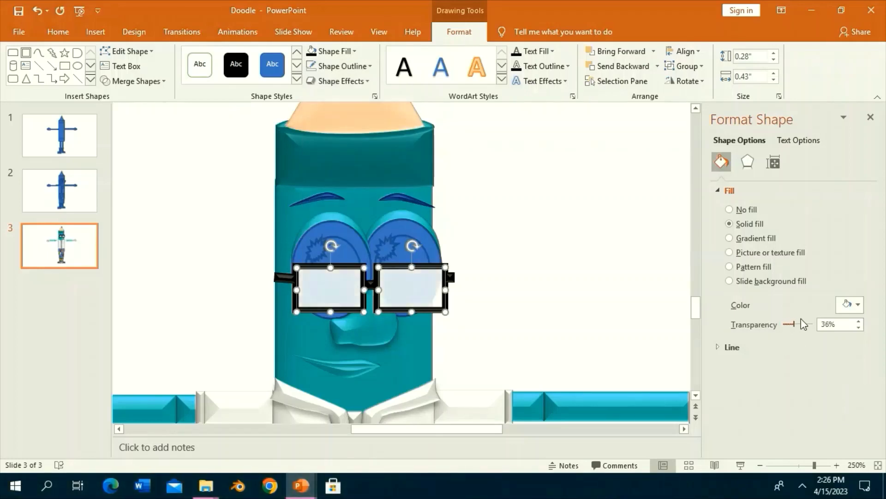
Step: Turn both eye pupils black
click(425, 256)
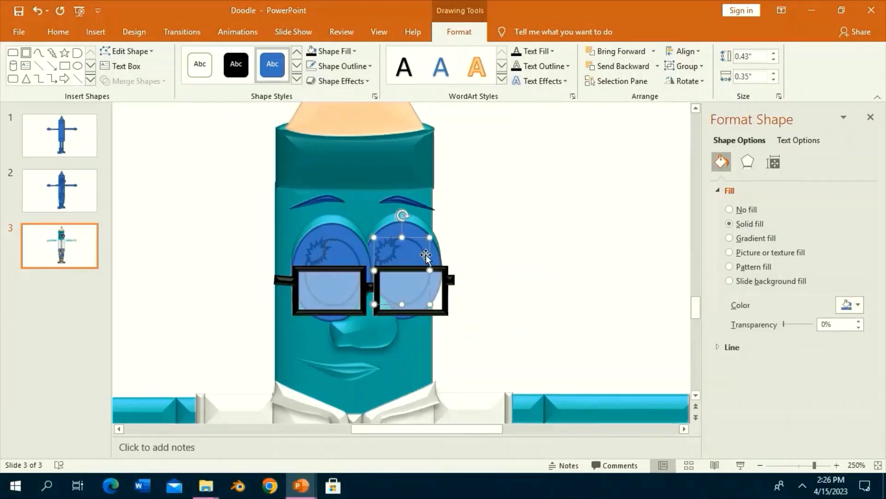
shift+click(342, 258)
click(236, 65)
click(341, 81)
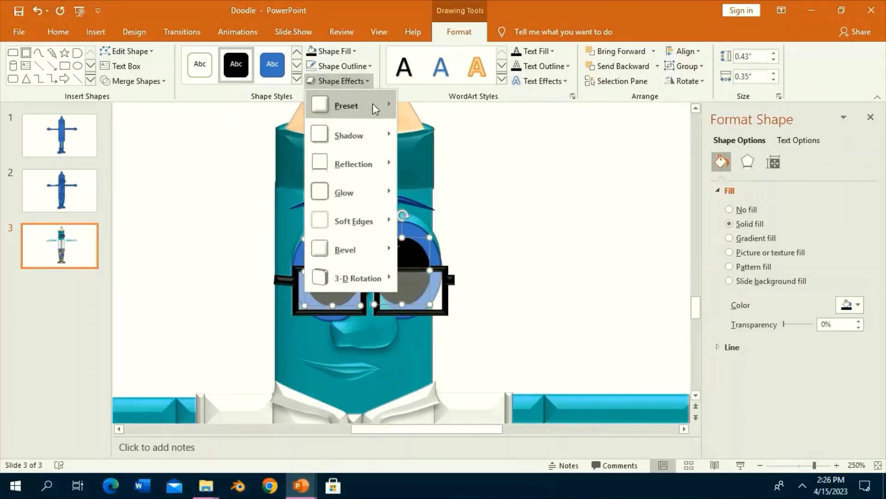
click(340, 81)
click(387, 251)
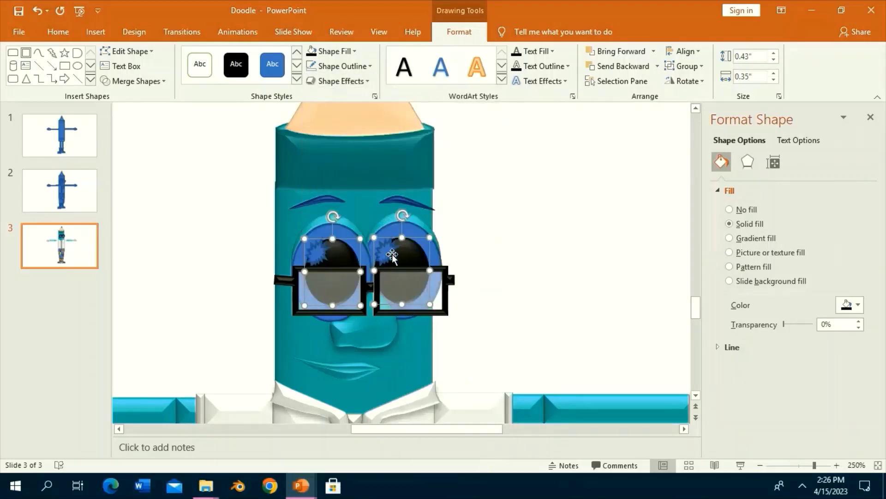
shift+click(317, 251)
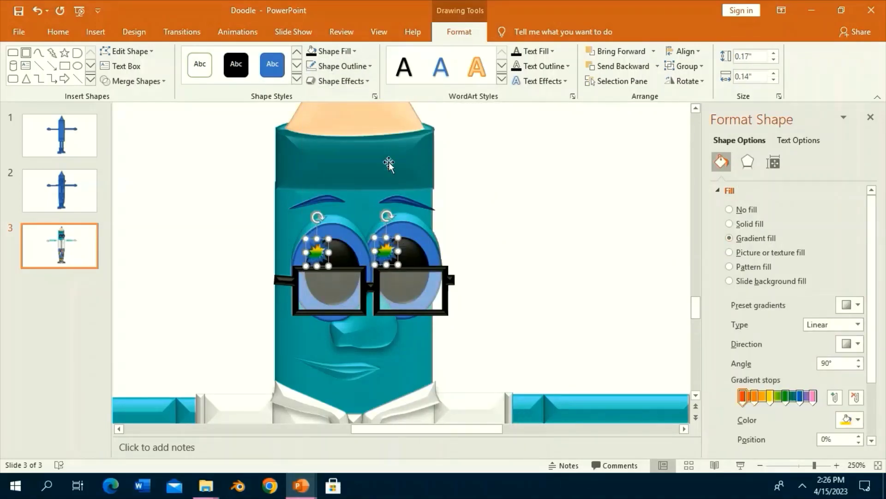
Step: Give the starburst highlights a rainbow gradient fill fading to transparent at the last stop
click(346, 82)
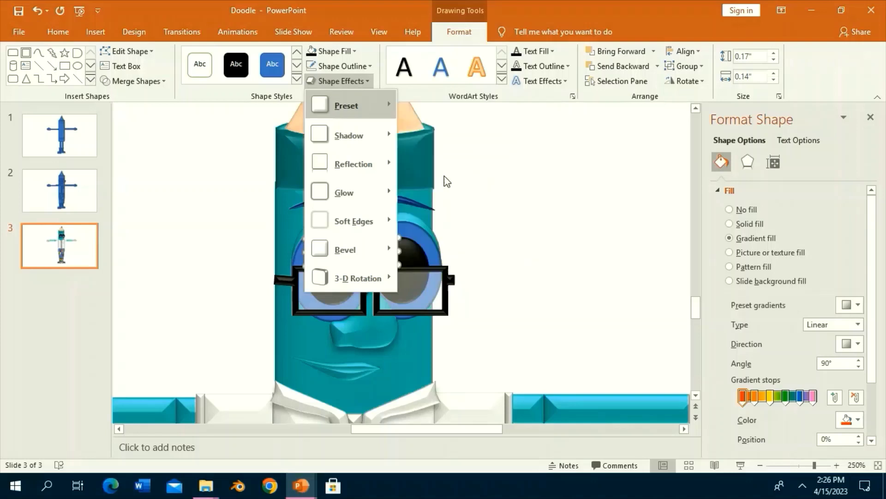
click(337, 79)
click(340, 81)
click(341, 81)
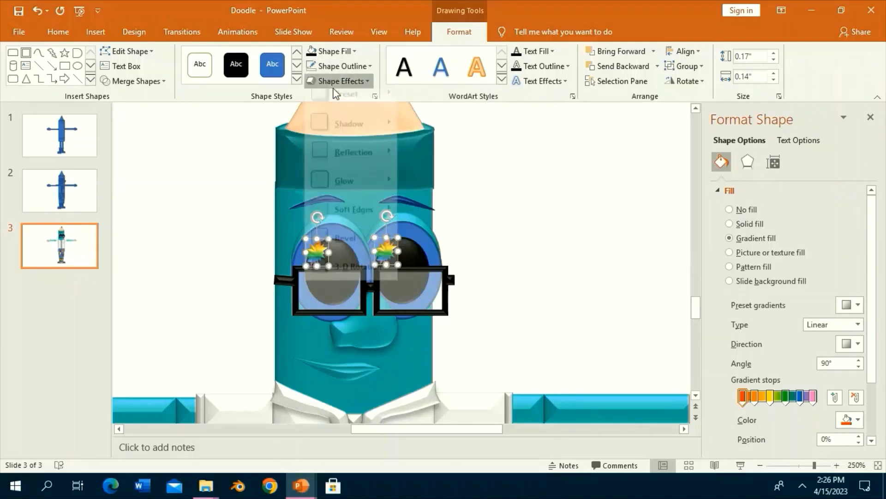
click(341, 81)
click(728, 176)
scroll(771, 307, down, 3)
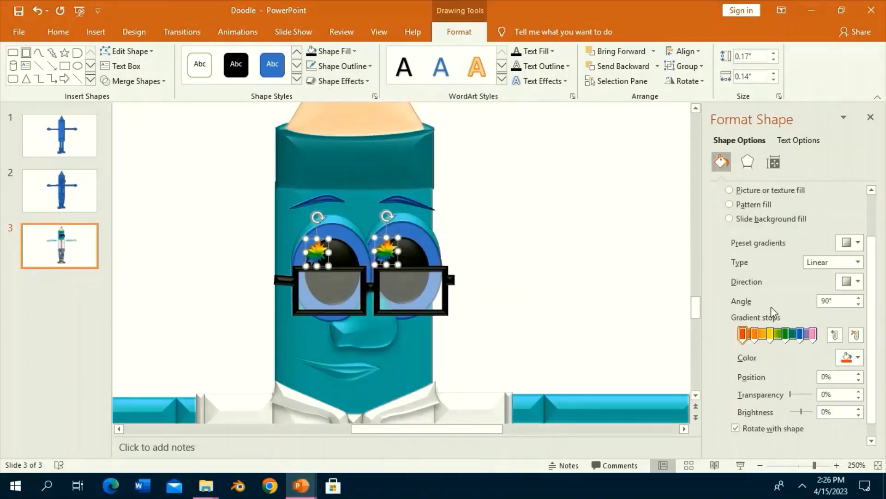
key(Tab)
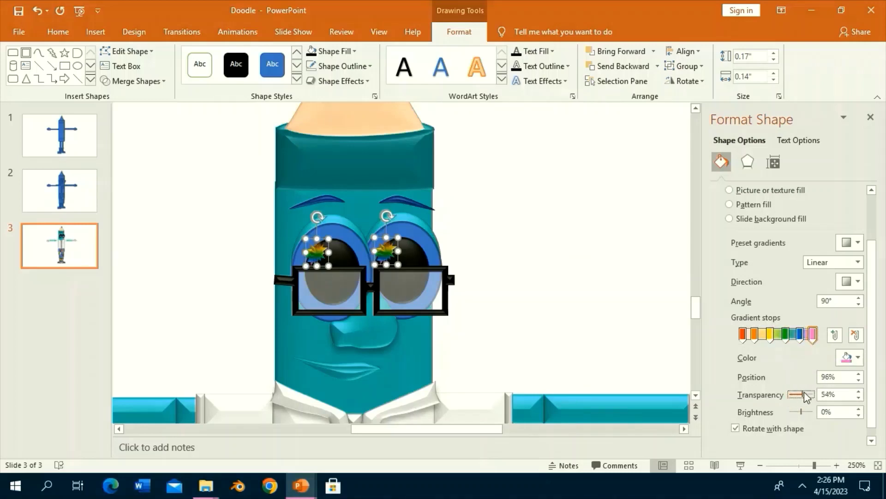
Step: Select both eyeballs to make them white and review their shape effects
click(381, 253)
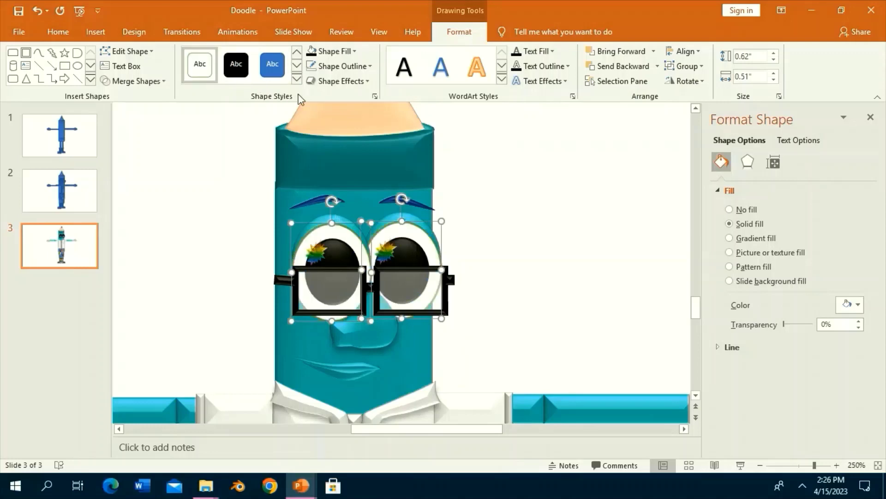
click(340, 81)
click(381, 95)
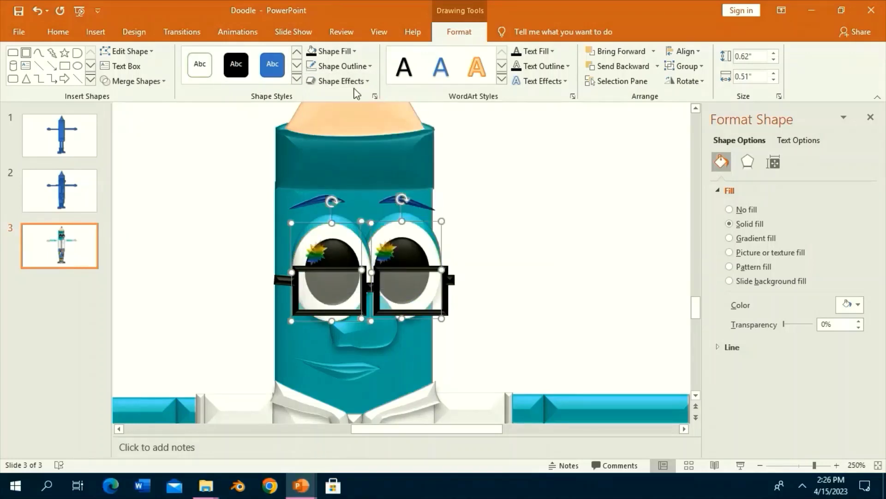
click(340, 82)
click(583, 320)
Step: Close Format Background, zoom to 70% and darken the small mouth shape's fill colour
scroll(583, 319, down, 5)
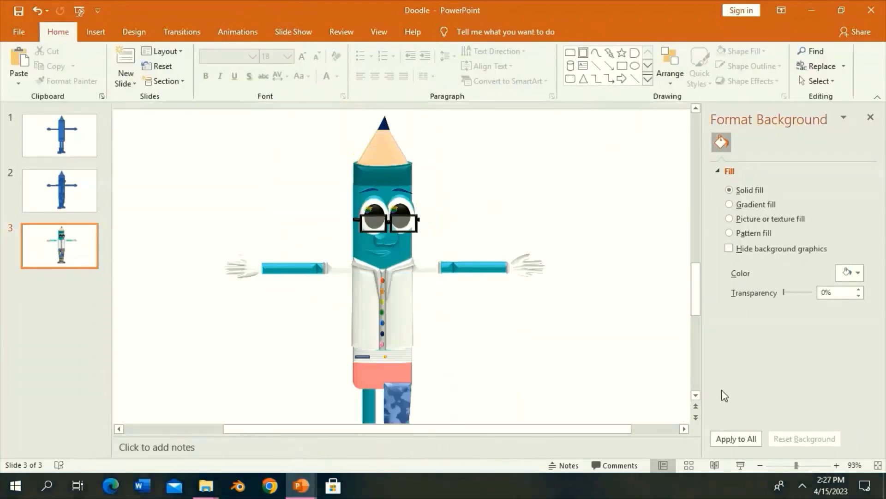
click(871, 117)
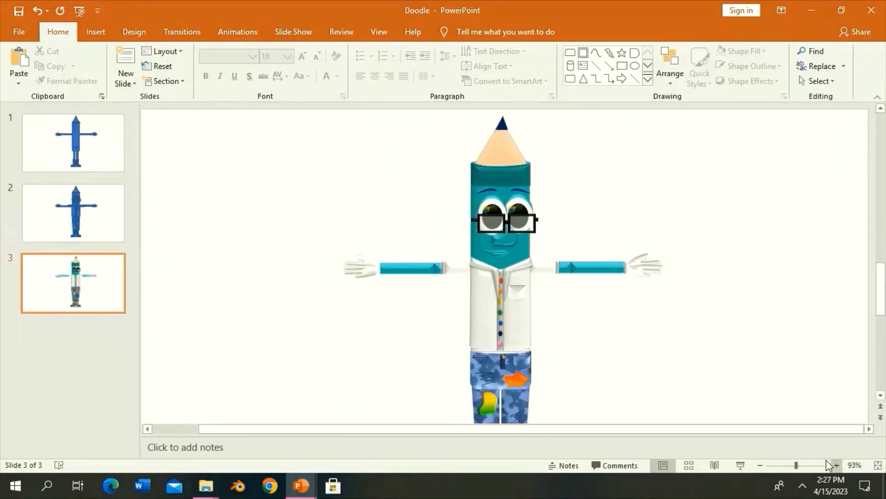
click(787, 465)
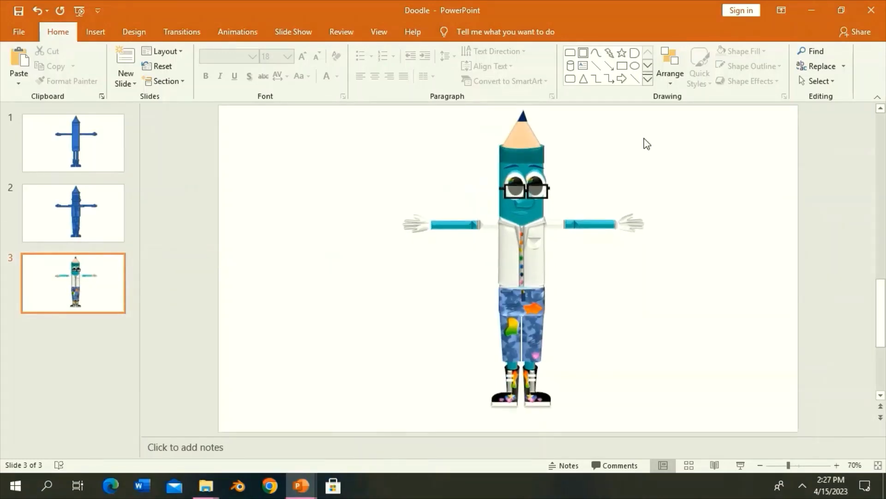
click(519, 212)
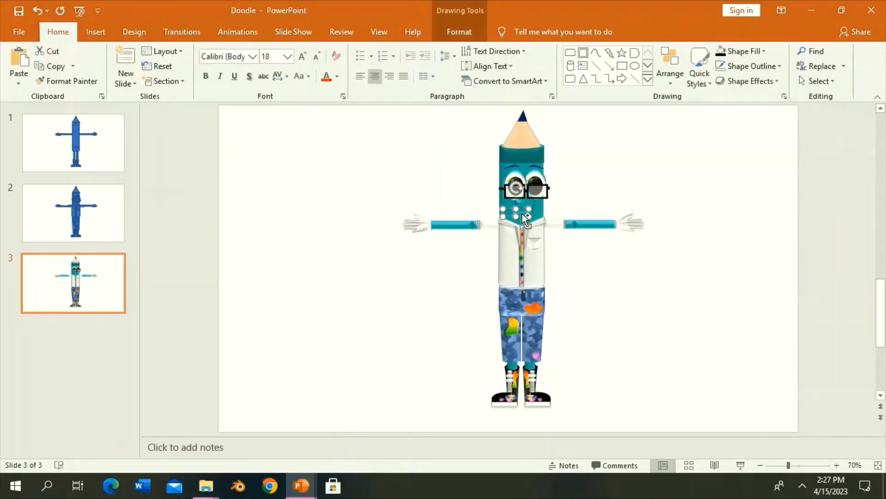
click(457, 30)
click(330, 51)
click(365, 206)
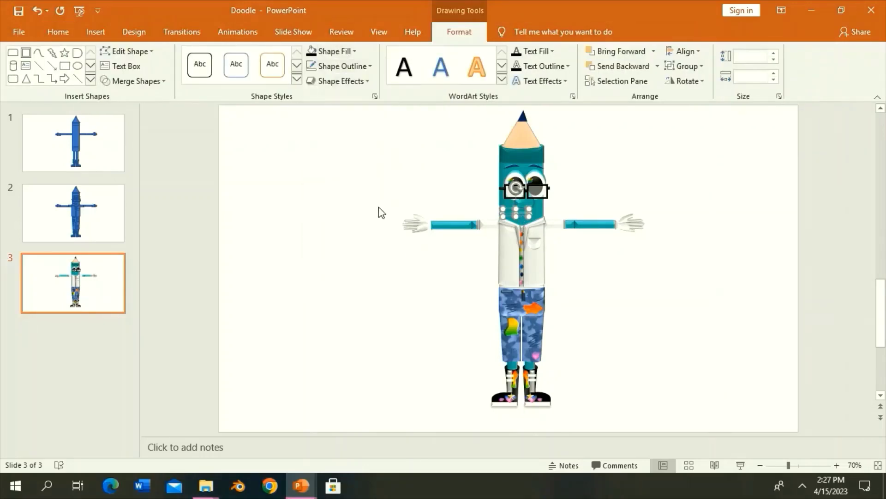
click(473, 213)
click(520, 127)
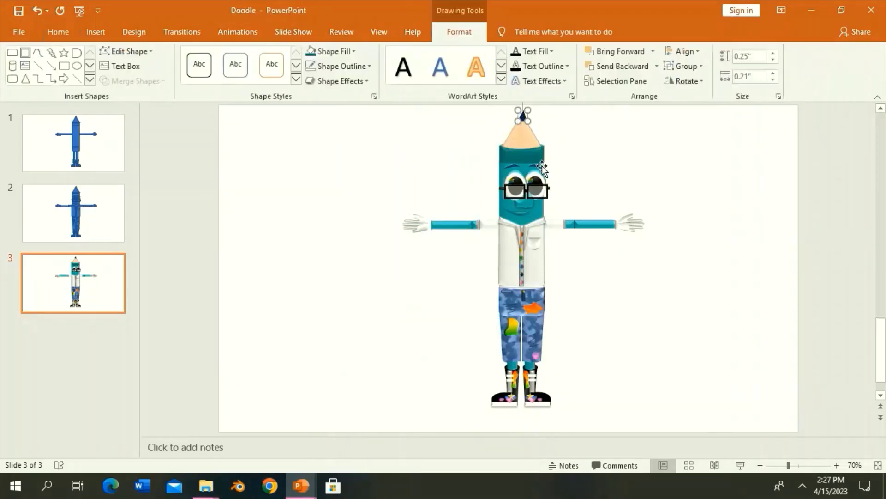
Step: Recolour the pencil tip deep navy, RGB 0, 32, 96
click(354, 51)
click(356, 208)
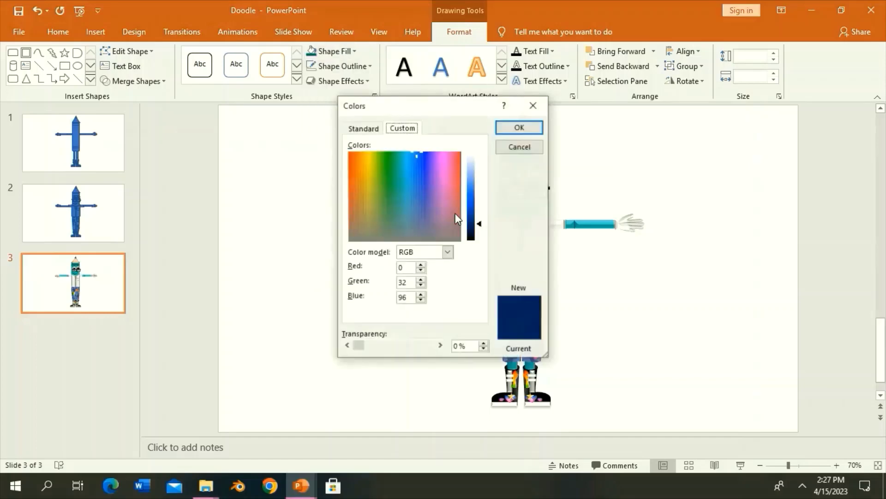
click(475, 231)
click(520, 125)
click(630, 206)
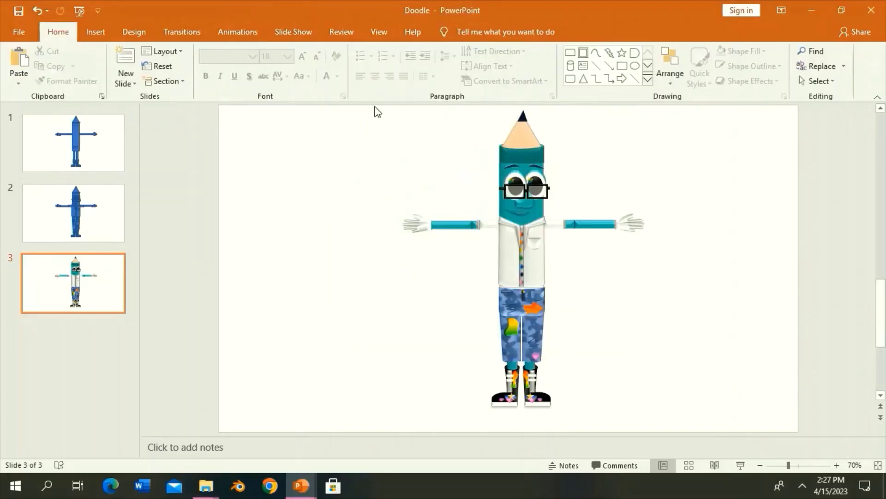